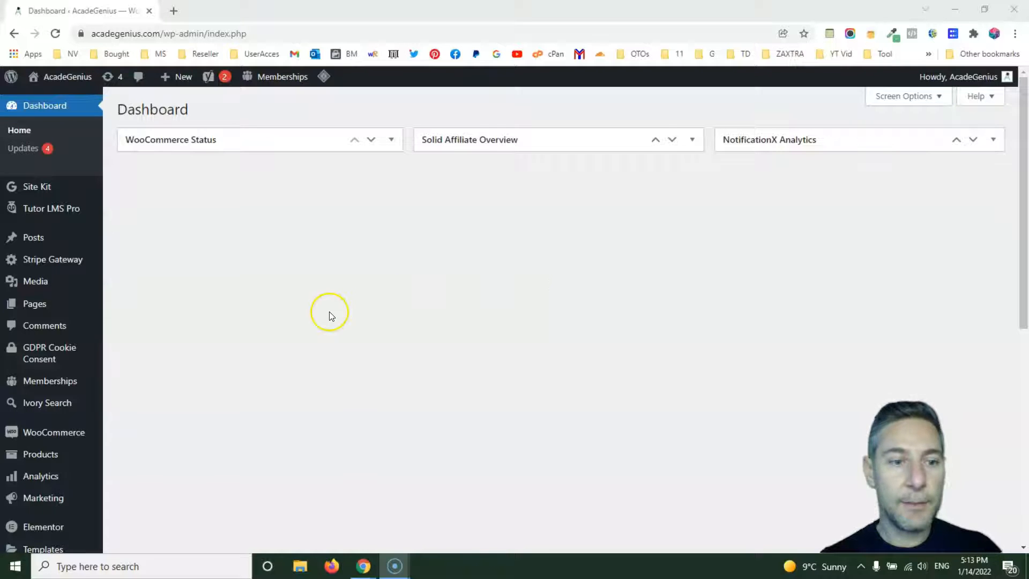
Open the list of pop-ups in the Hustle plugin from the WordPress admin
scroll(80, 348, down, 5)
mouse_move(76, 343)
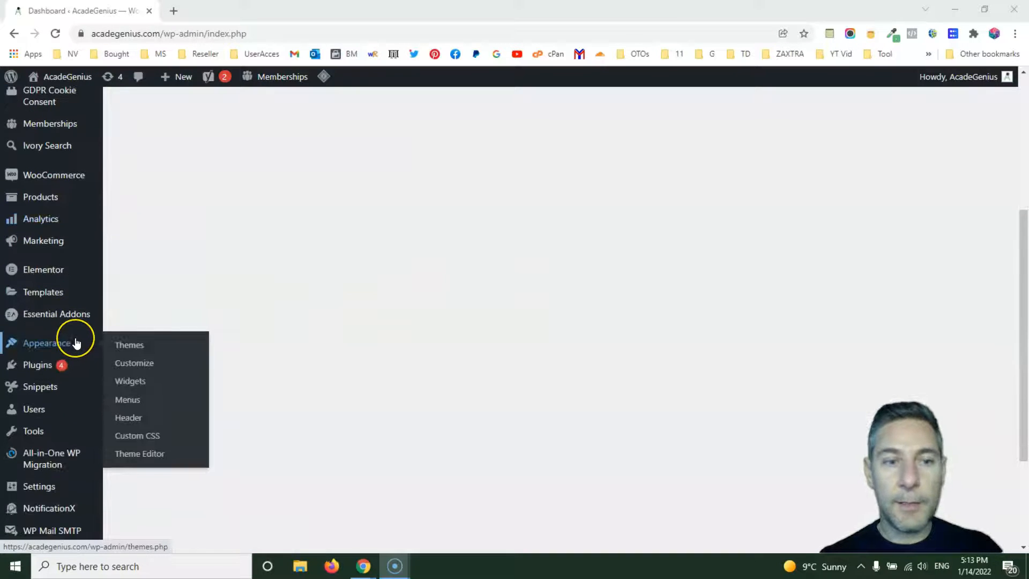
scroll(75, 343, down, 2)
scroll(75, 335, down, 1)
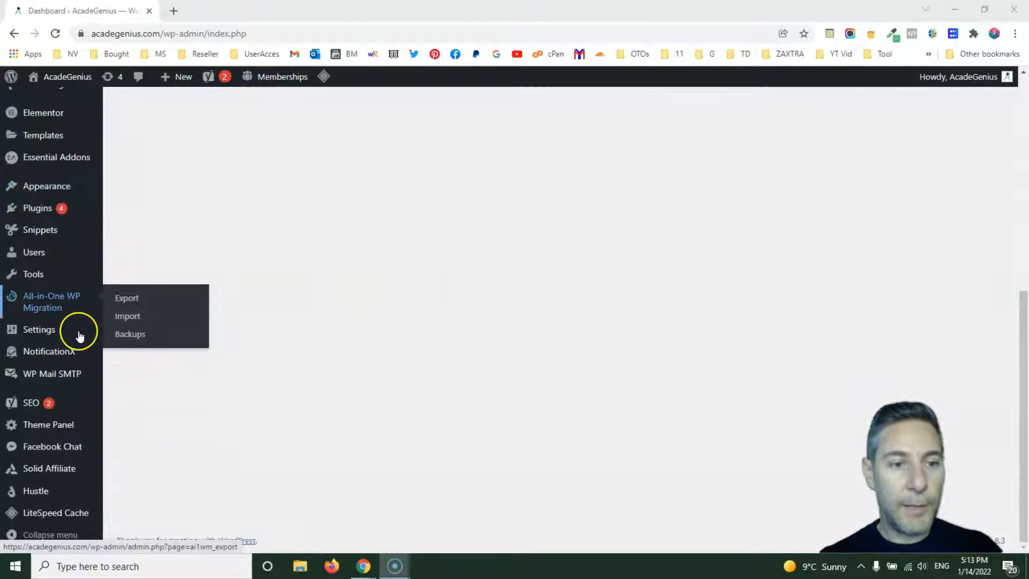
mouse_move(44, 491)
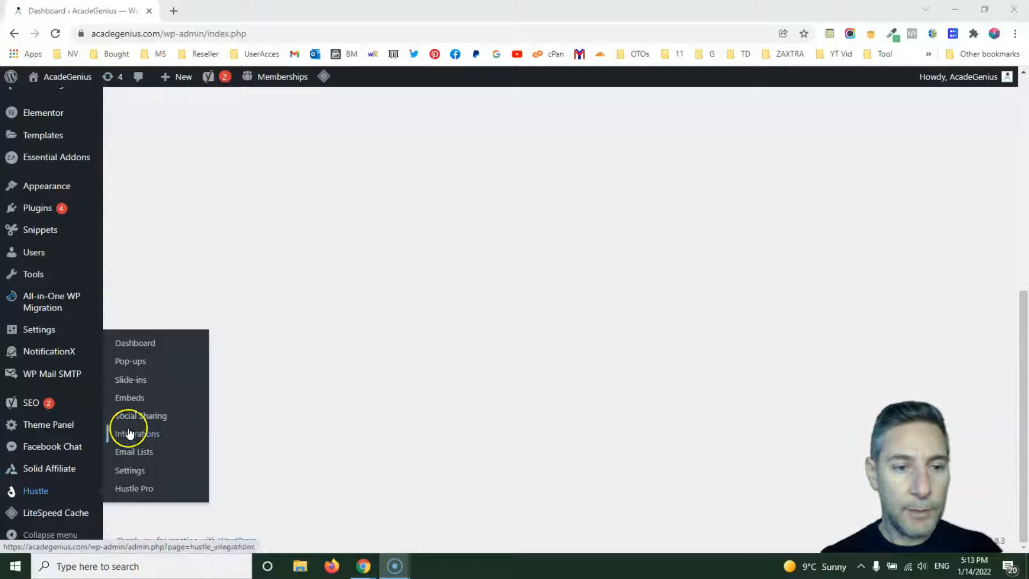
click(138, 365)
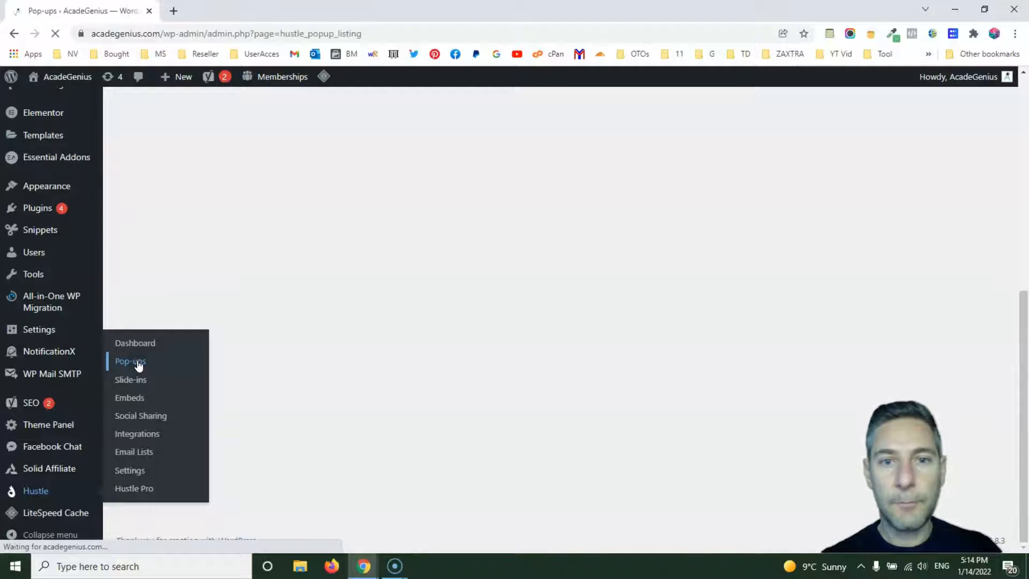
Open the pop-up "Exit Pop Up -> Membership Page" for editing
scroll(604, 300, down, 5)
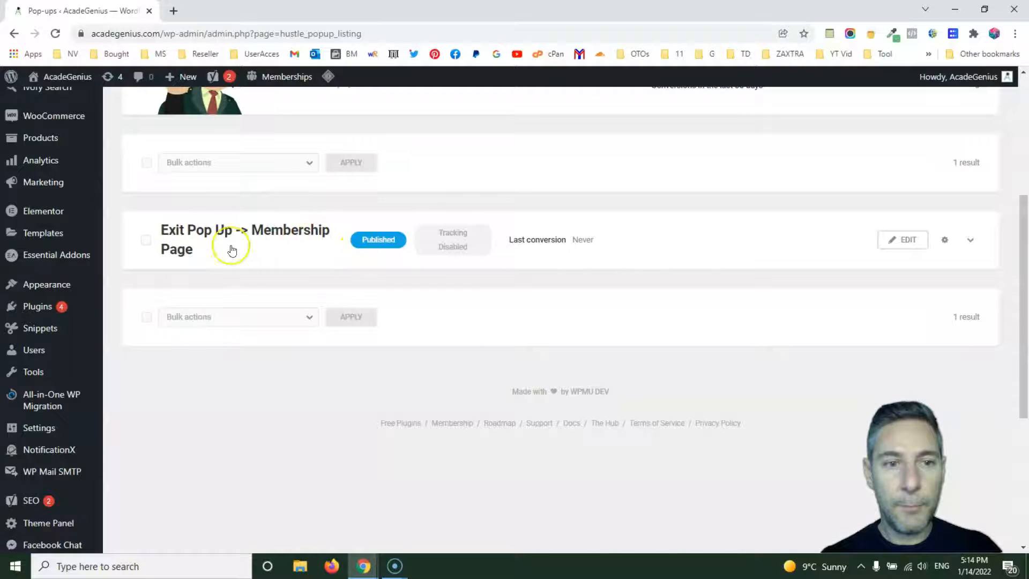
scroll(744, 260, up, 2)
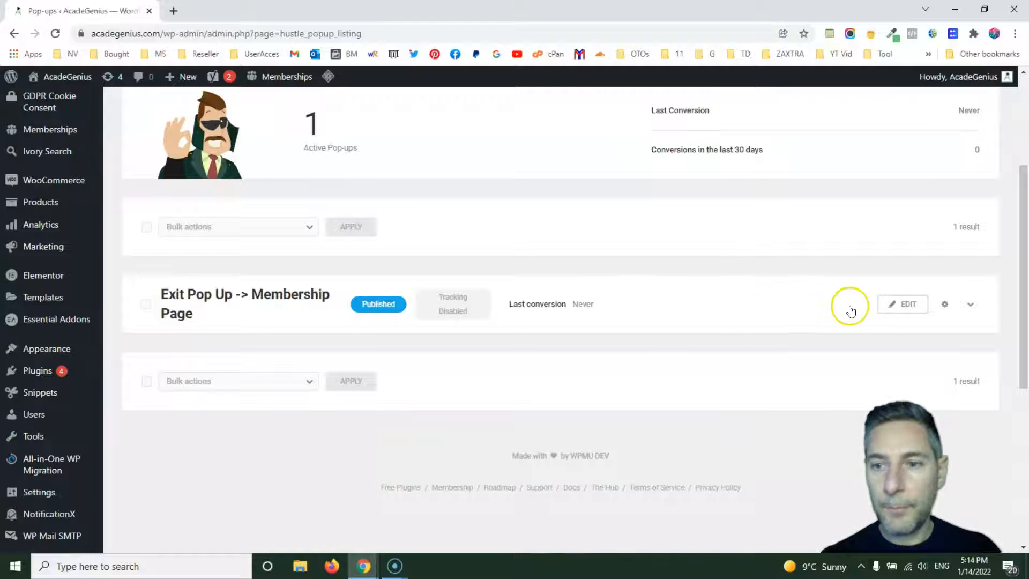
click(910, 306)
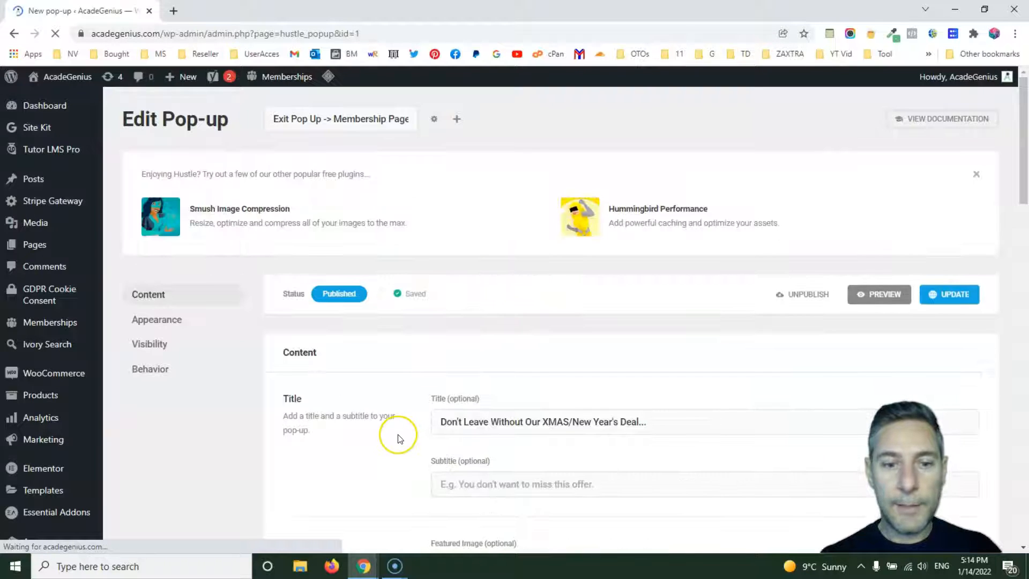
Switch to the incognito browser window and reload the AcadeGenius home page
mouse_move(365, 567)
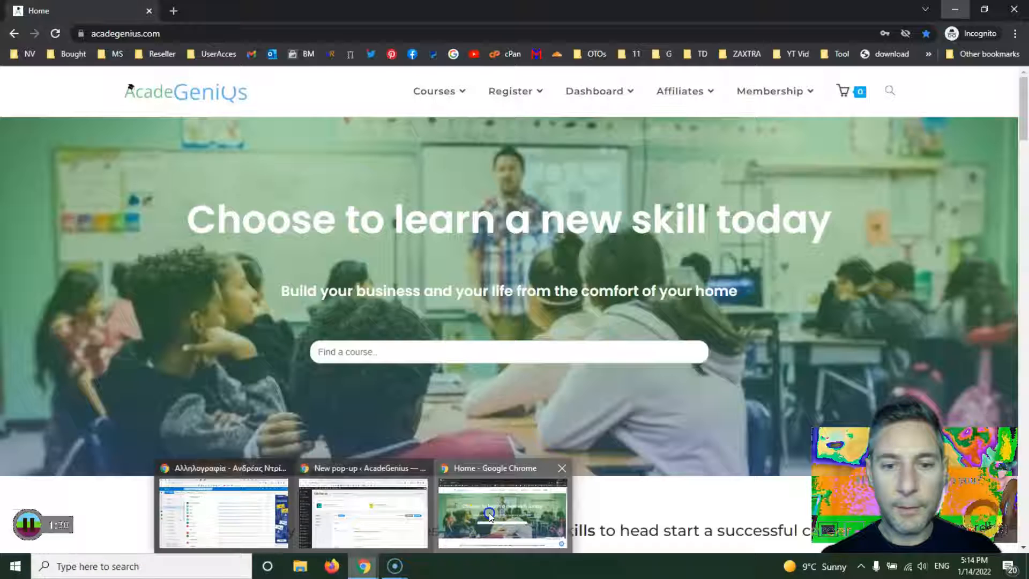
click(489, 513)
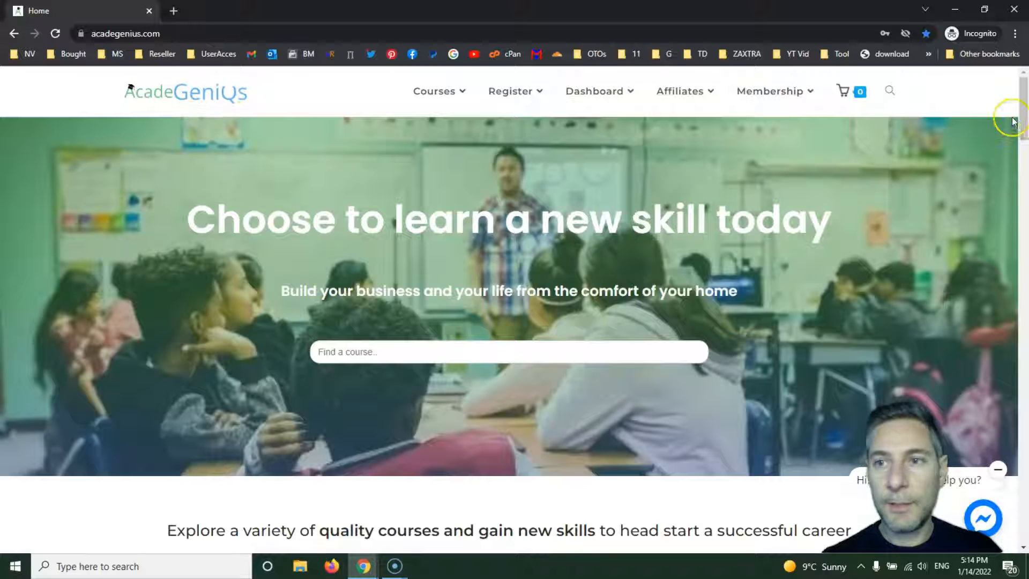
click(55, 33)
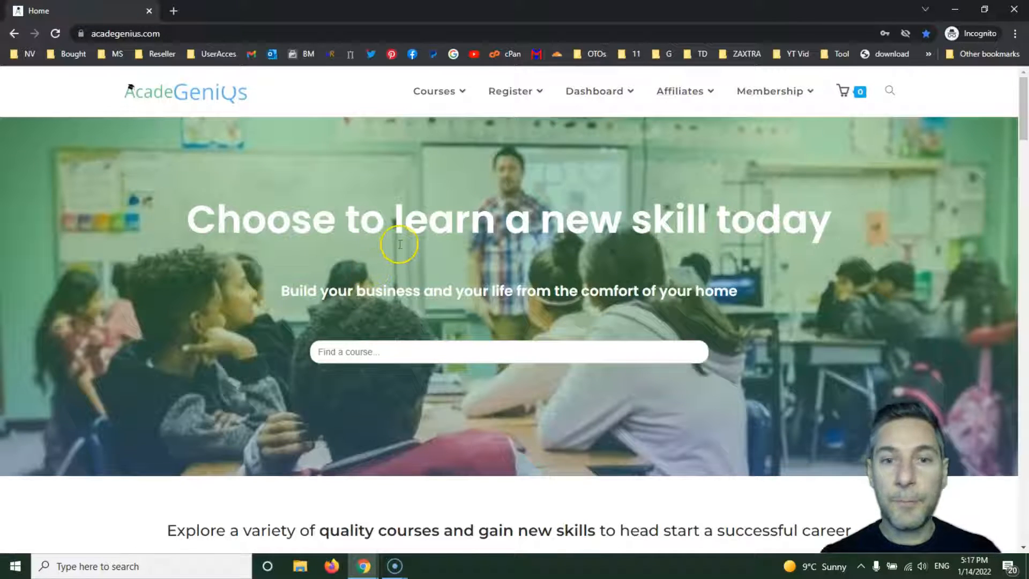
Browse the home page's courses and trigger the exit pop-up by moving as if to leave the page
scroll(414, 267, down, 18)
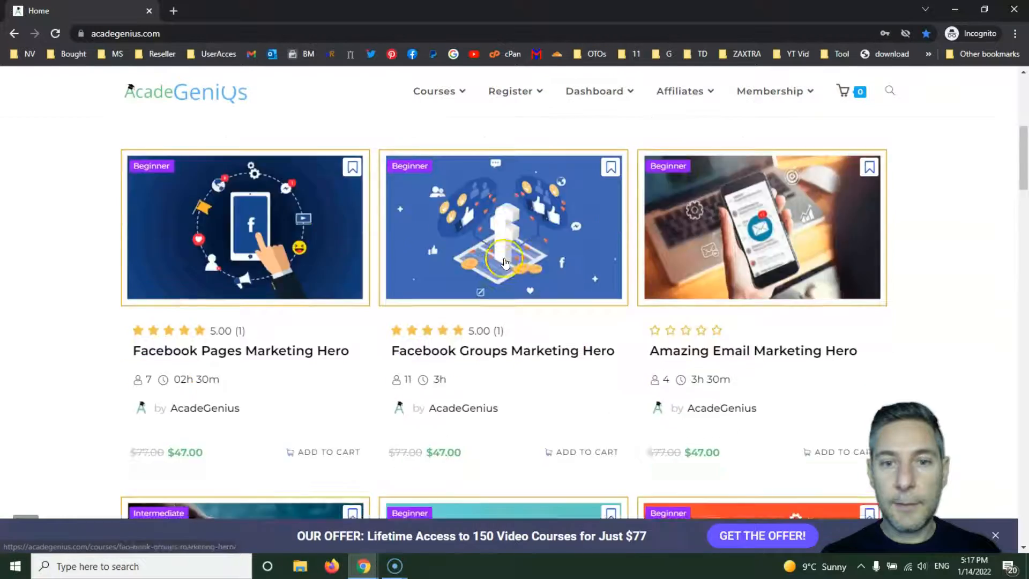
scroll(509, 269, down, 10)
scroll(512, 272, up, 8)
scroll(512, 271, up, 7)
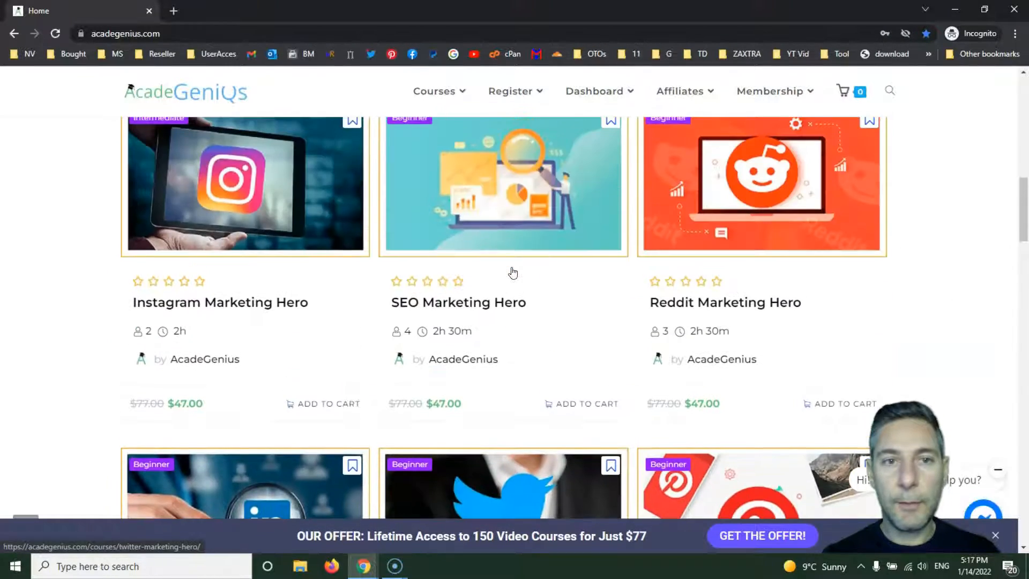
mouse_move(79, 36)
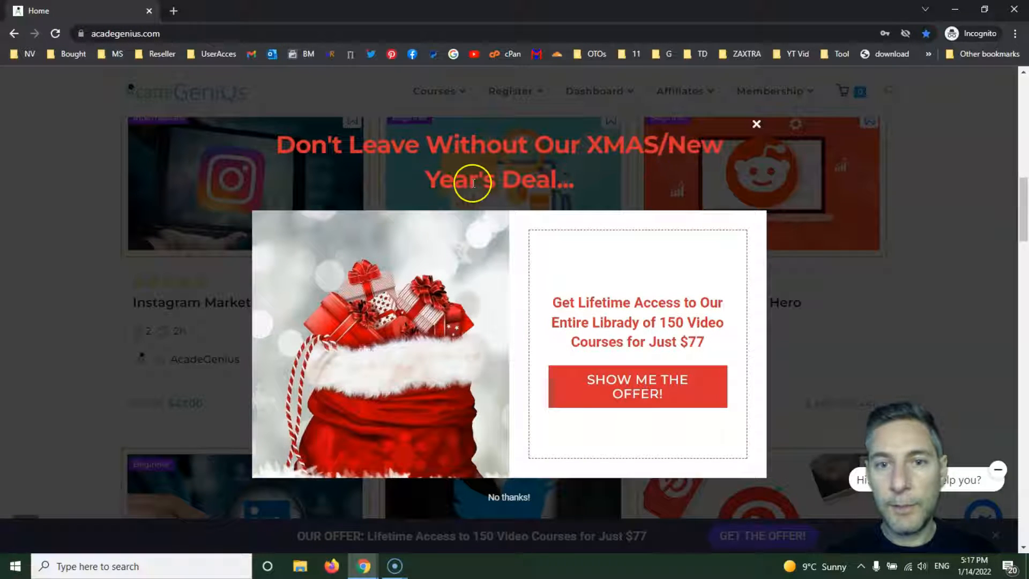
scroll(482, 182, up, 1)
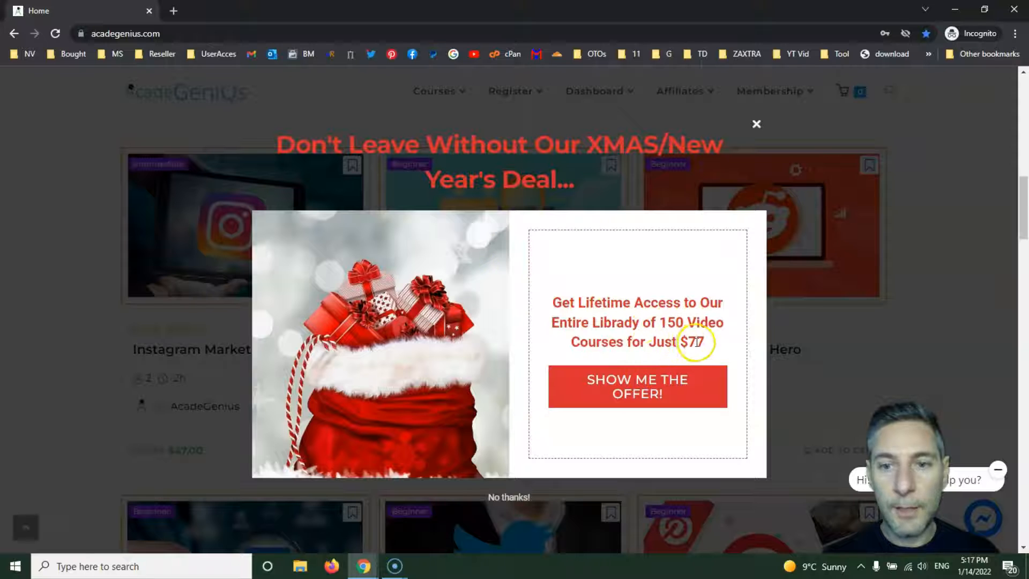
Follow the exit pop-up's offer link and examine the Membership Levels page alongside the home page
click(645, 387)
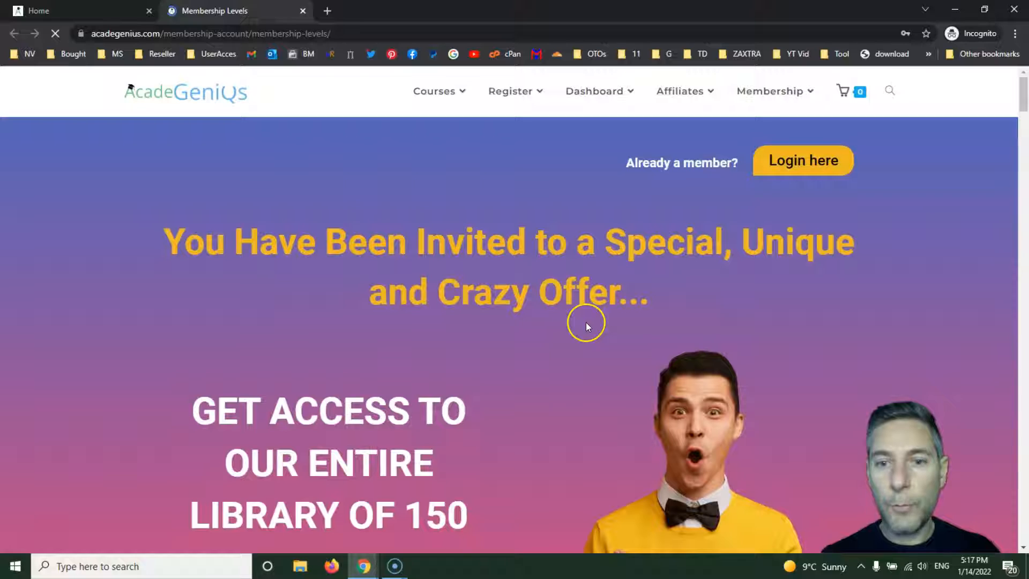
scroll(536, 314, down, 3)
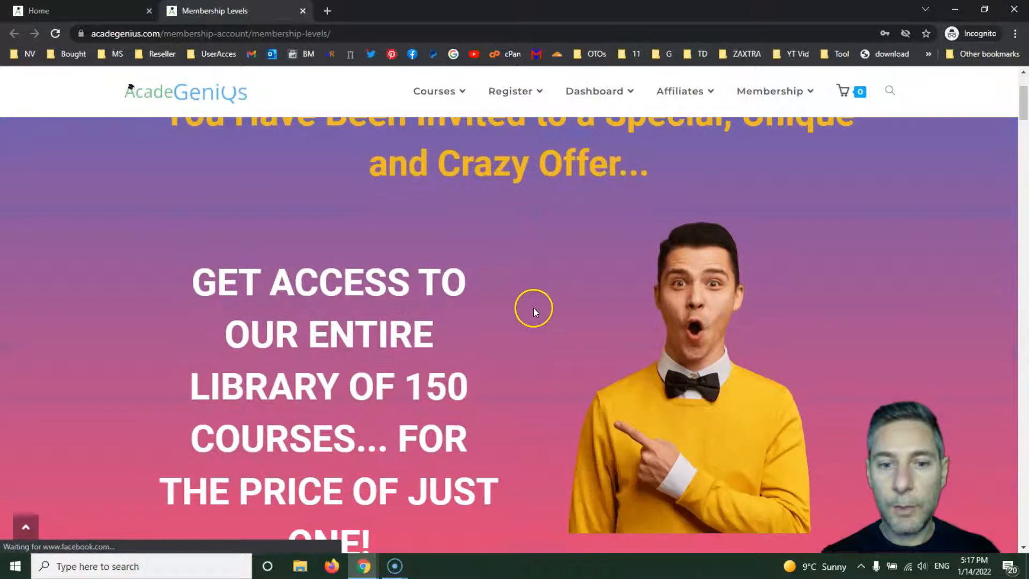
scroll(531, 310, down, 10)
drag(1022, 140, 974, 259)
click(91, 10)
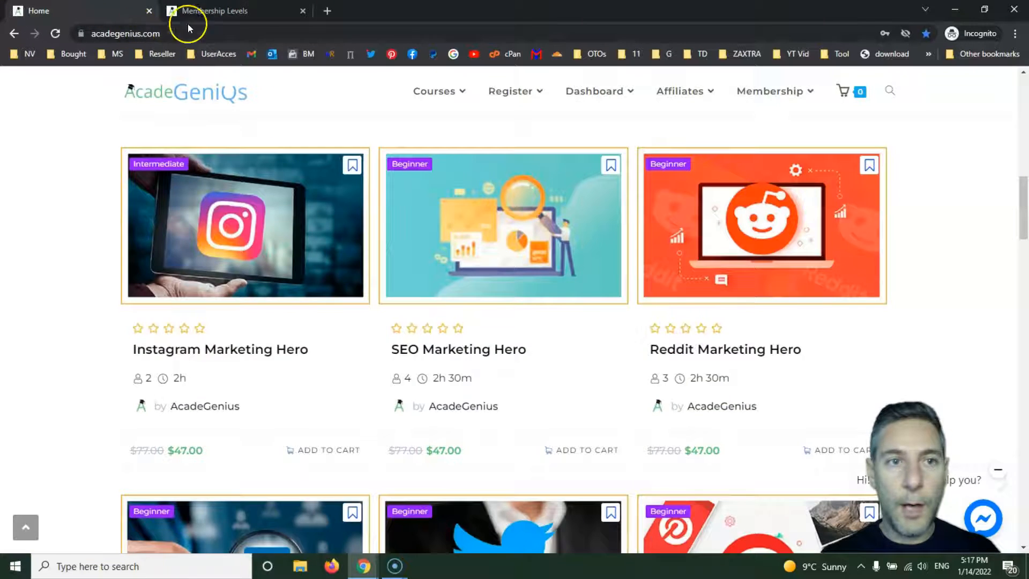
click(229, 14)
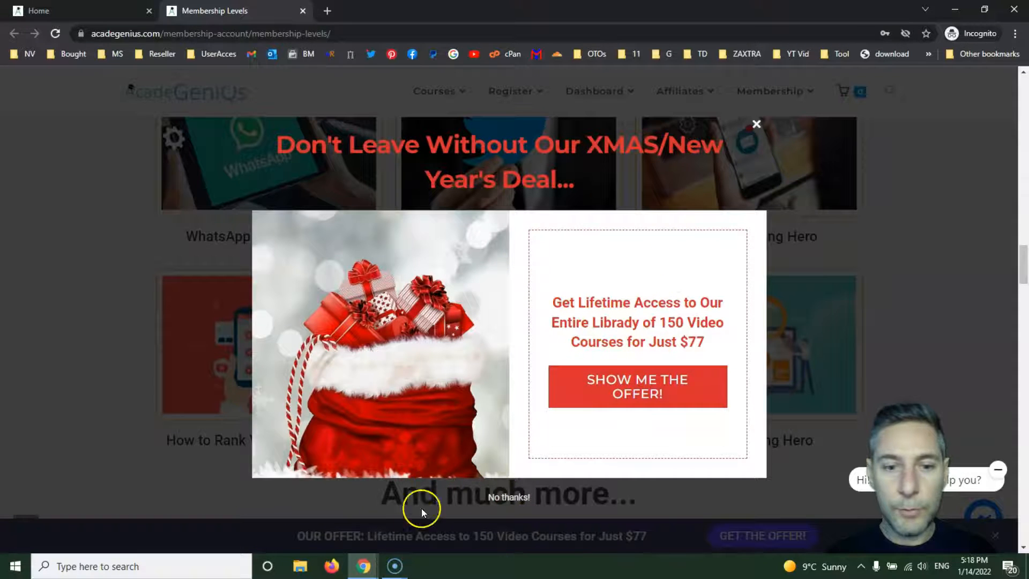
Return to the pop-up editor window, set the title to "Don't Leave Without Our Amazing Deal..." and preview the pop-up
click(364, 566)
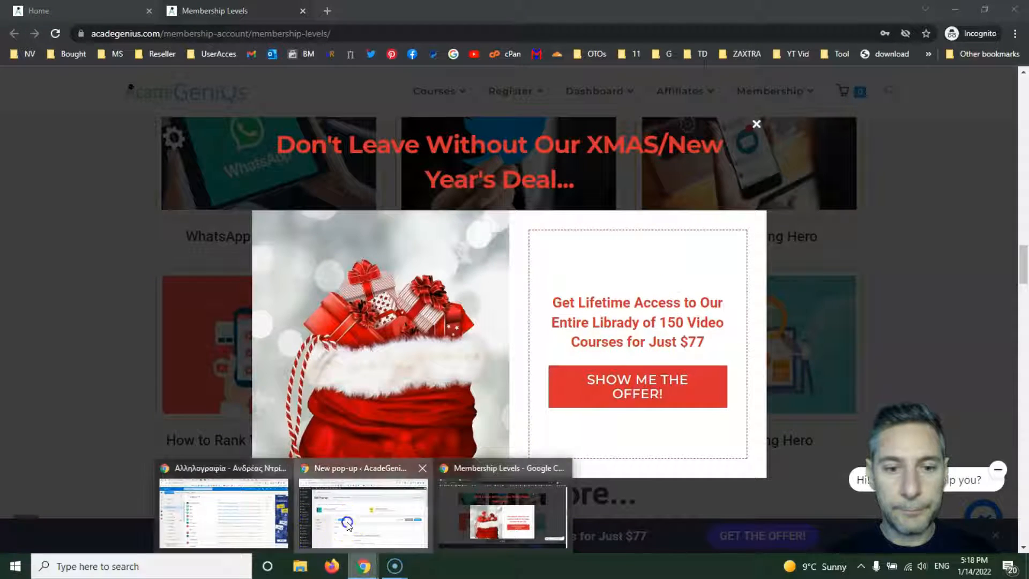
click(349, 523)
scroll(282, 266, down, 1)
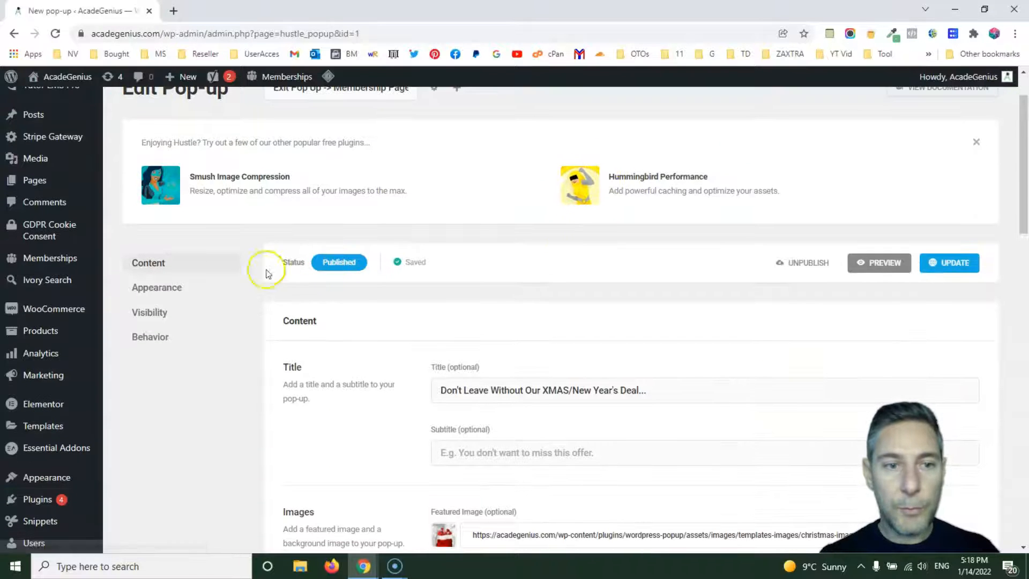
scroll(557, 252, down, 1)
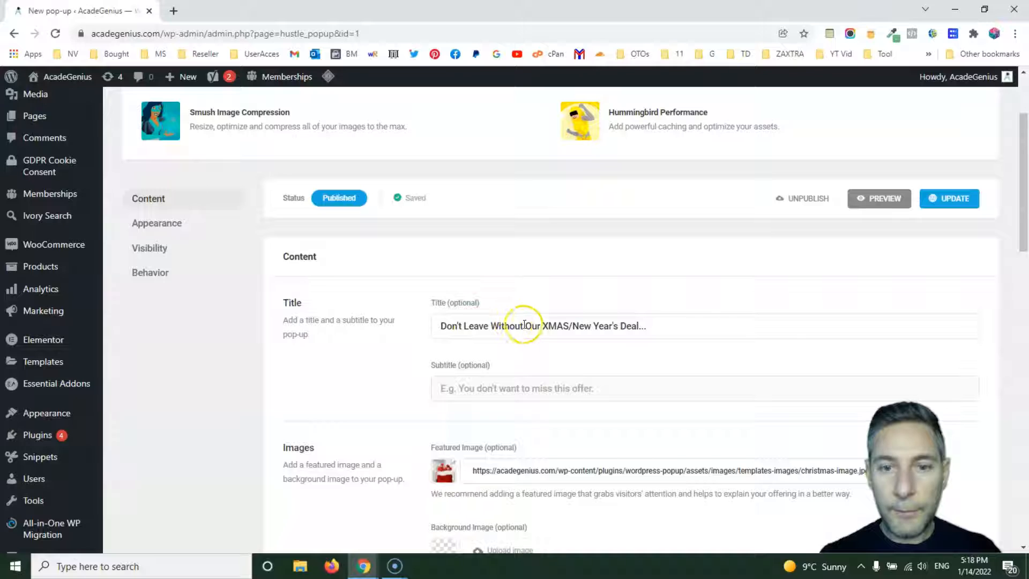
drag(543, 323, 605, 322)
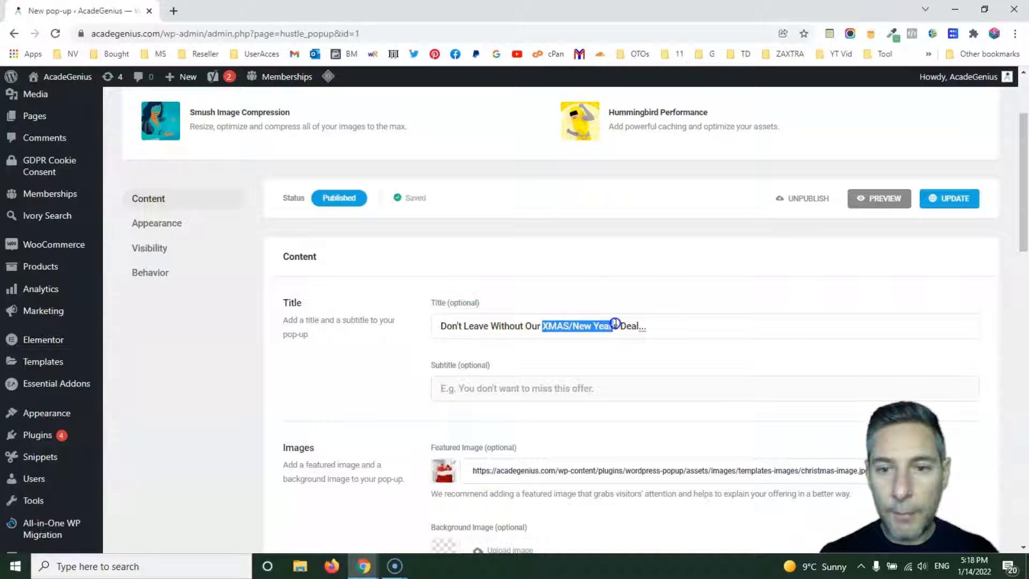
text(A)
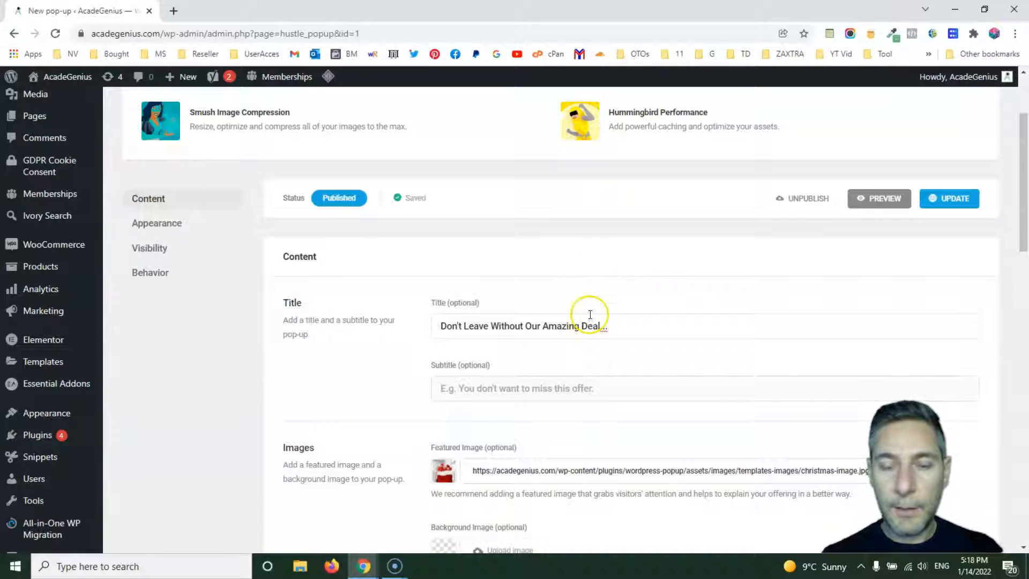
click(895, 206)
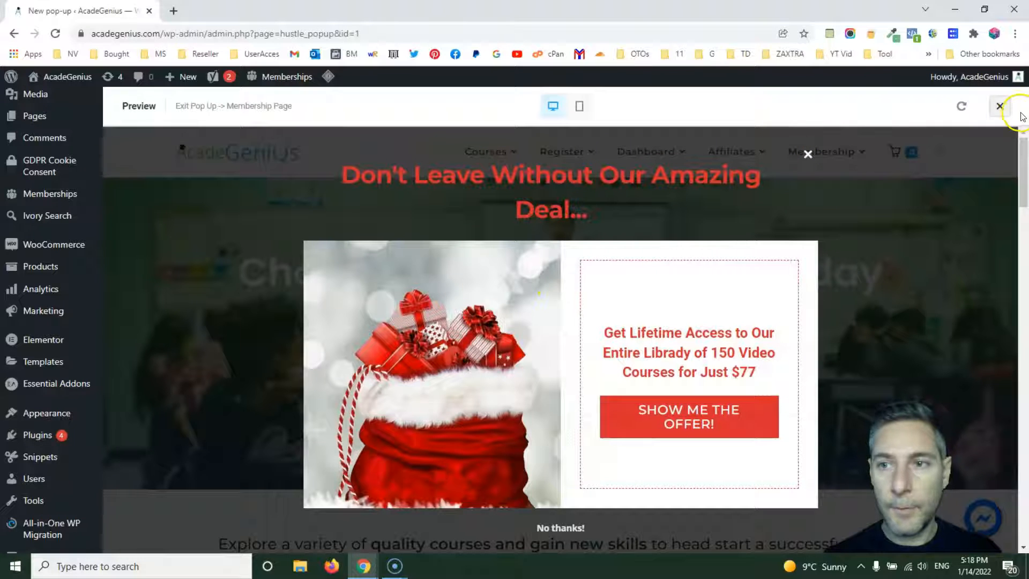
click(1003, 106)
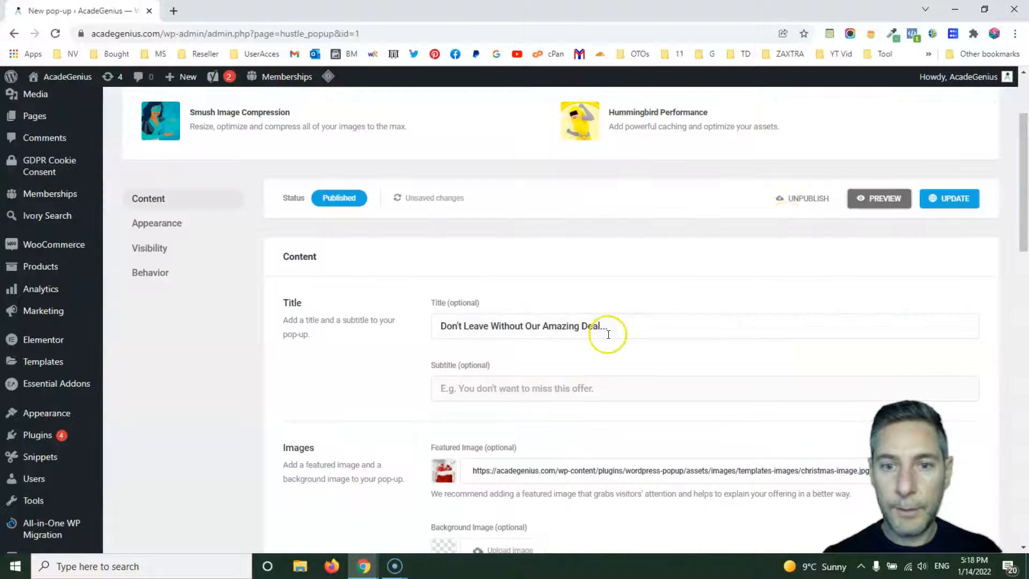
Replace the featured image with limited-time-offer-1438906_640.png uploaded from the Downloads folder and preview the pop-up
scroll(614, 322, down, 2)
scroll(620, 305, down, 2)
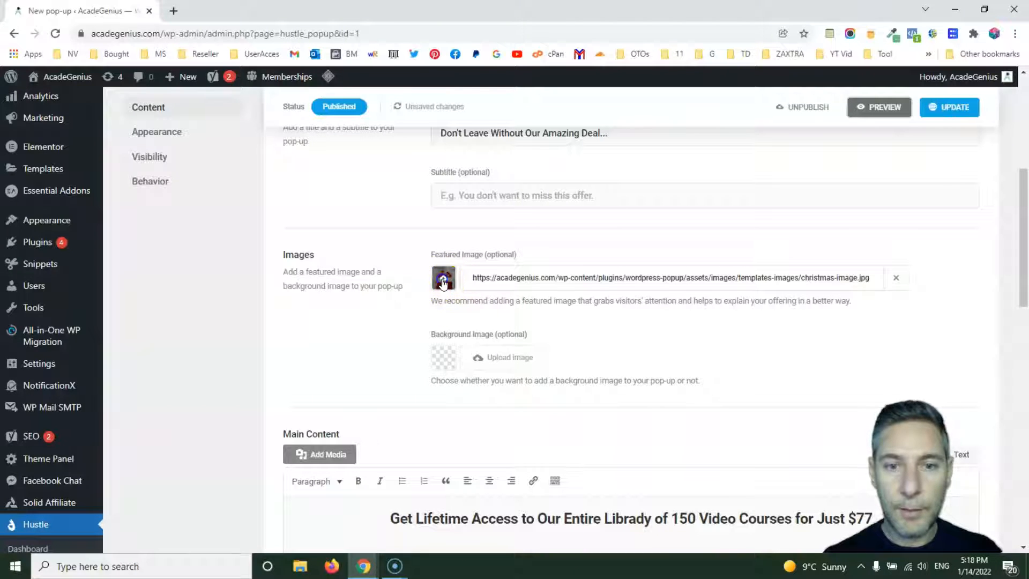
click(443, 283)
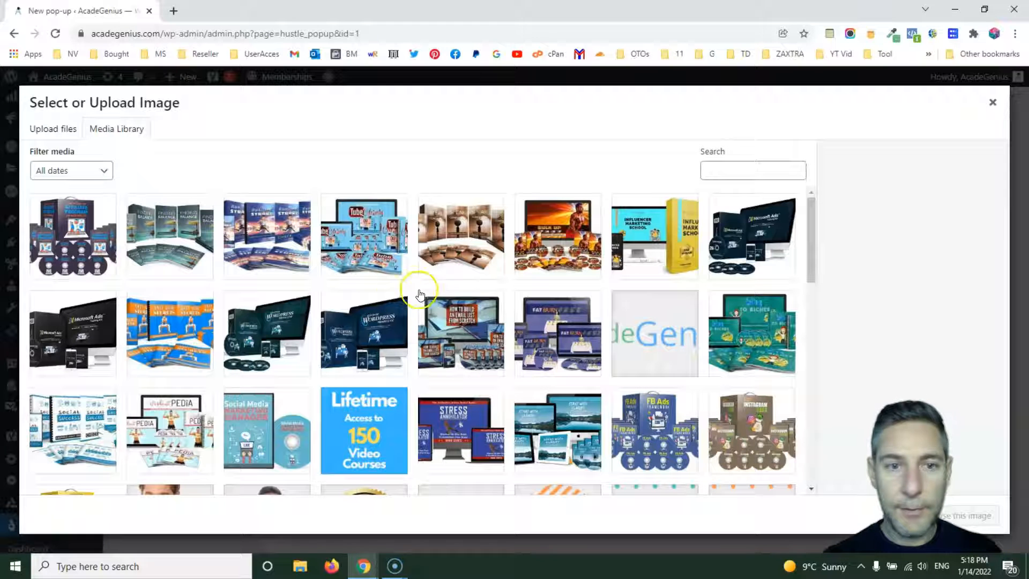
click(59, 137)
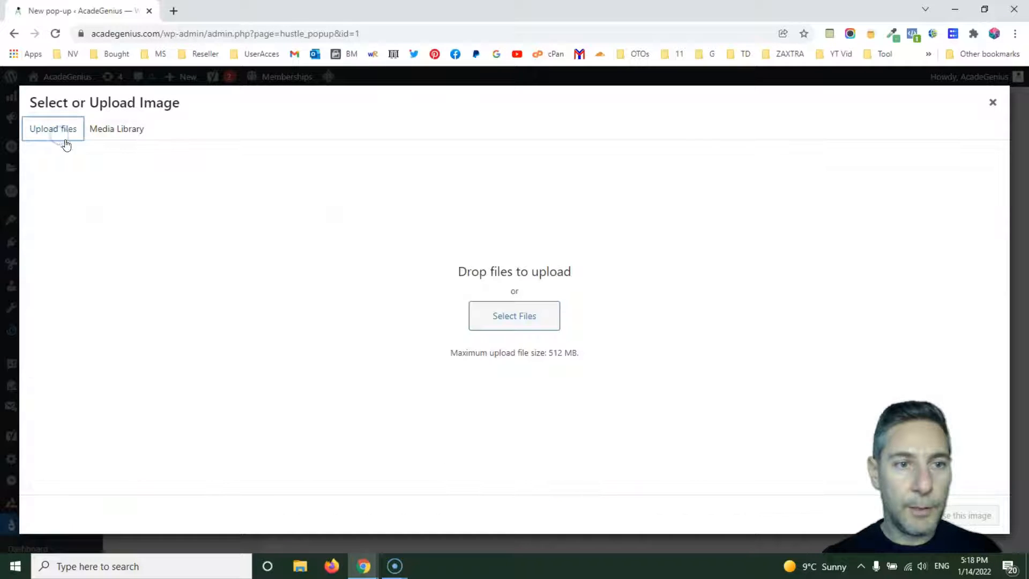
click(472, 315)
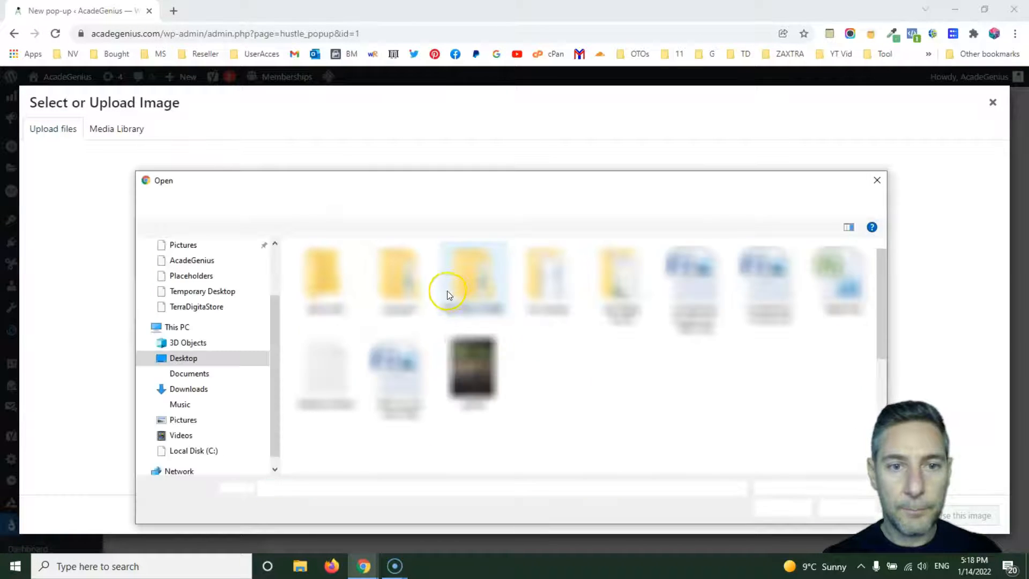
click(206, 391)
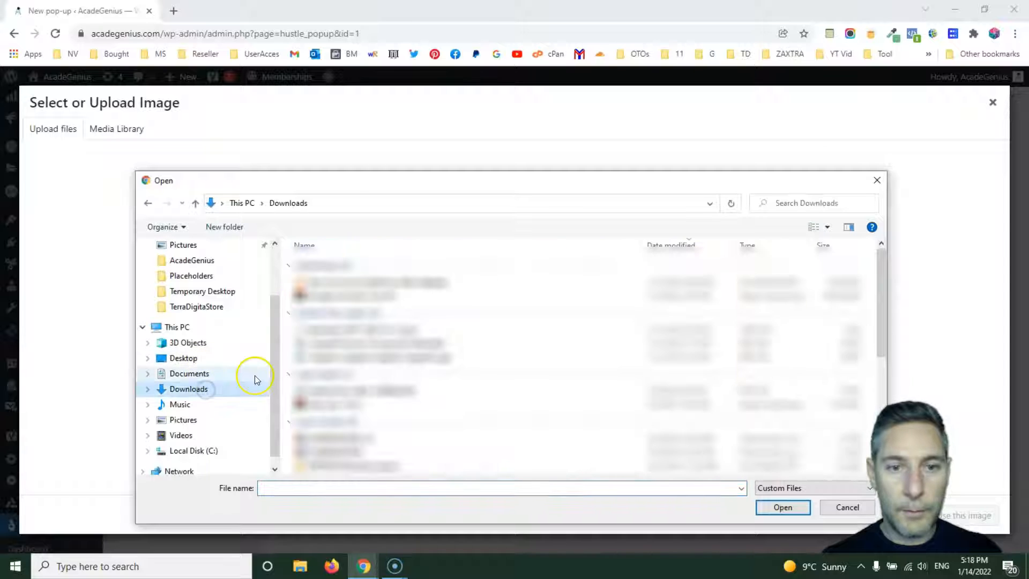
double_click(363, 391)
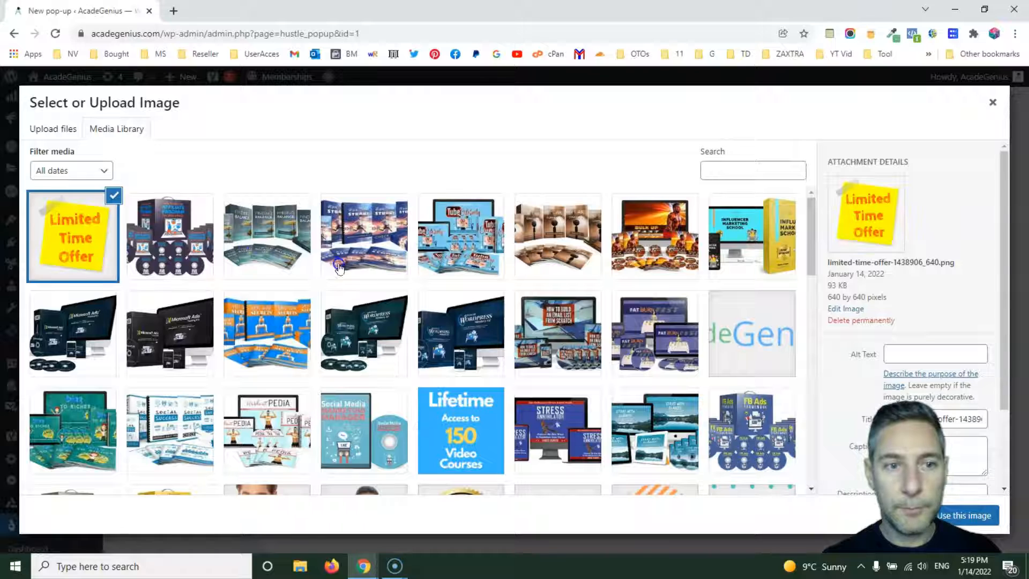
drag(918, 477, 925, 416)
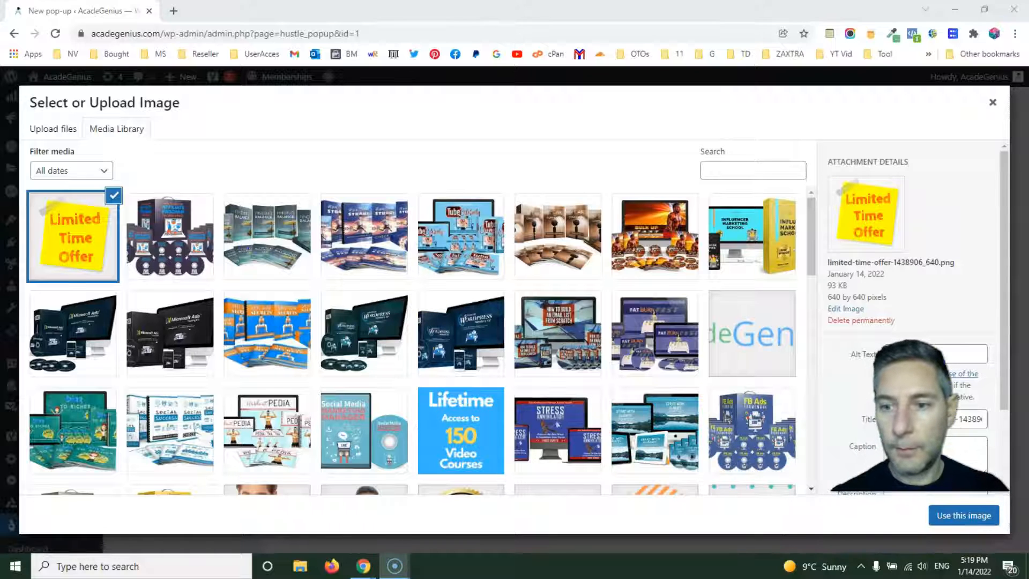
click(943, 515)
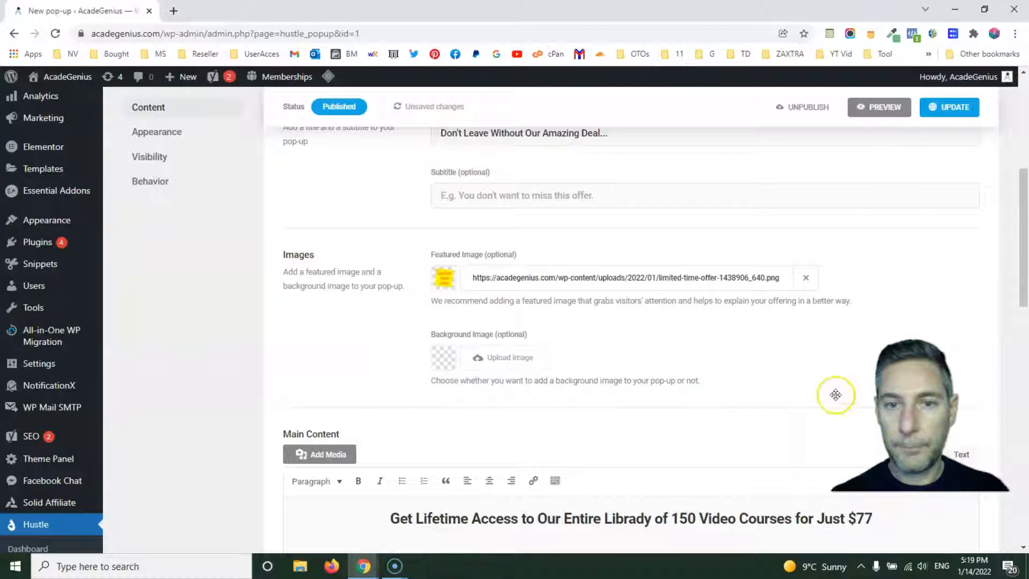
drag(880, 408, 866, 471)
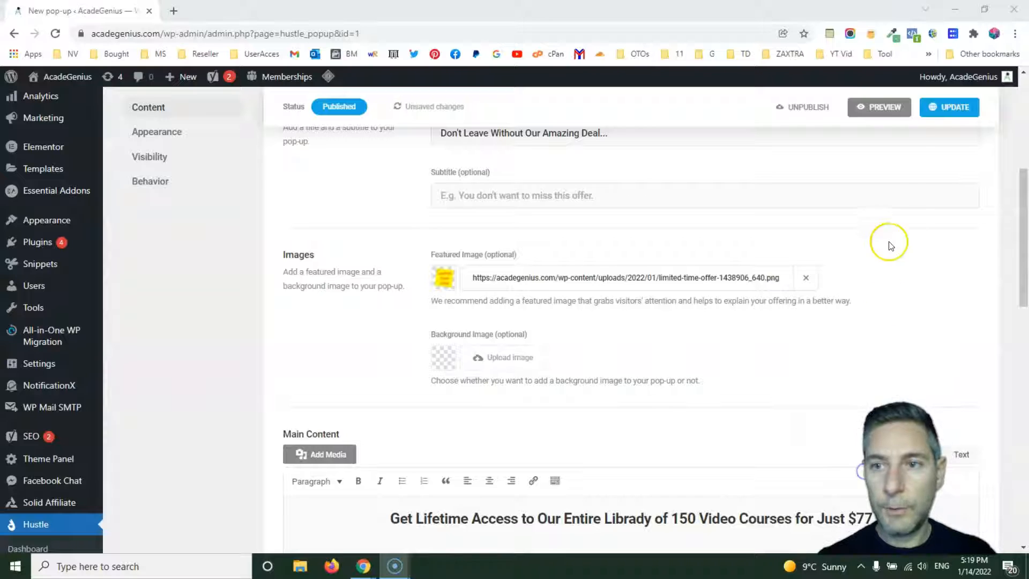
click(882, 106)
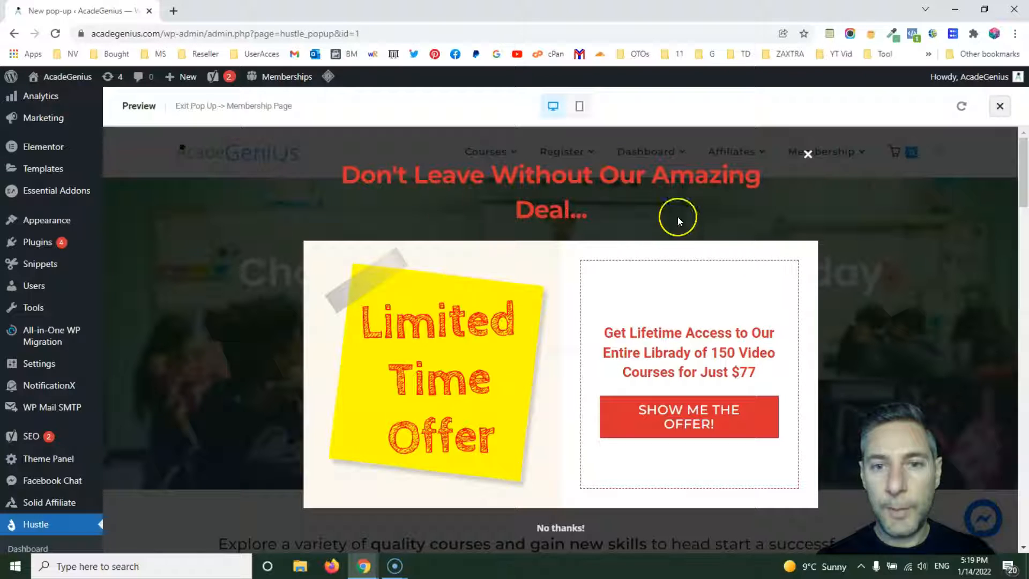
Close the preview and examine the pop-up's main content, title and featured image settings
click(1001, 105)
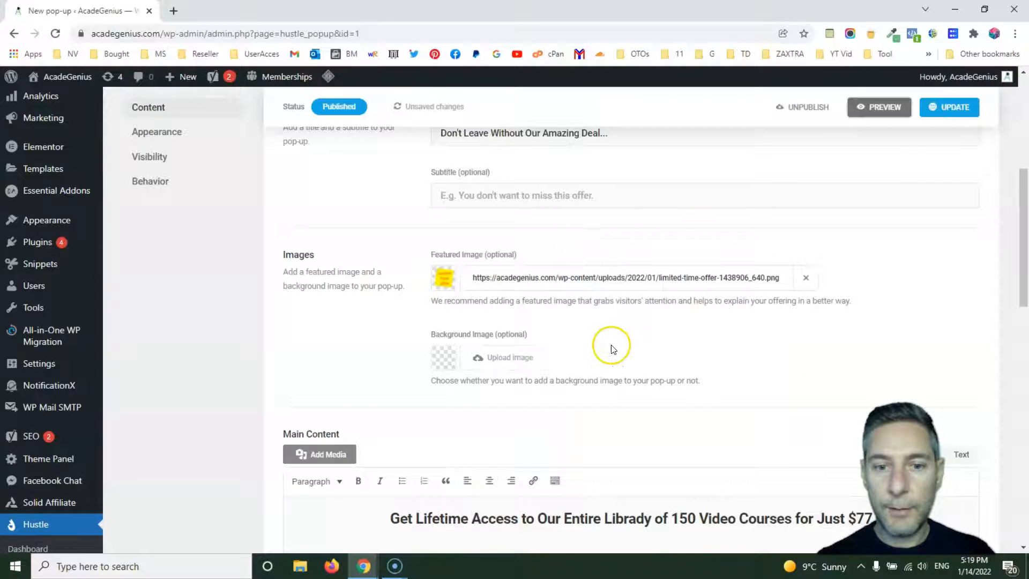
scroll(611, 349, down, 3)
triple_click(579, 340)
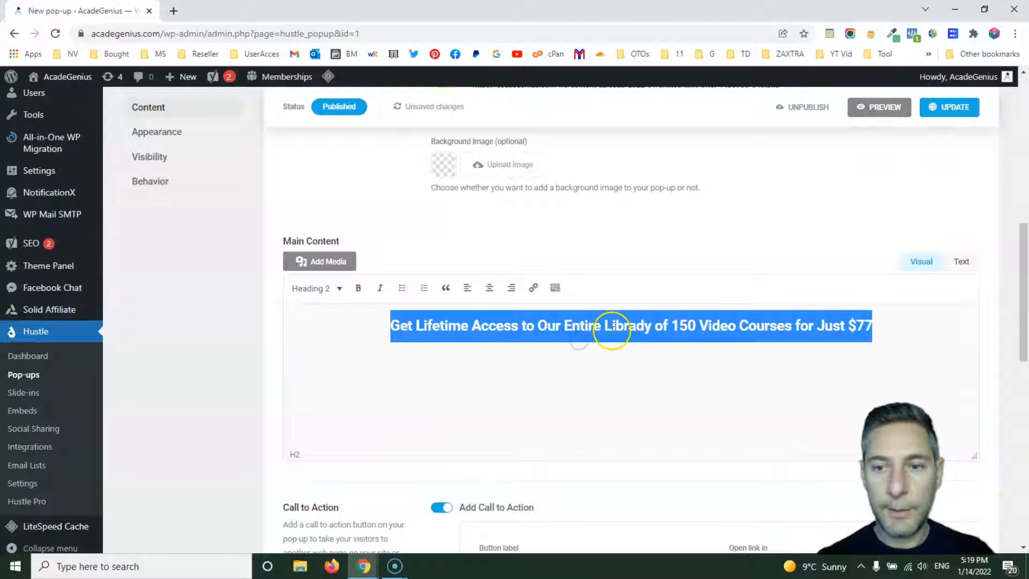
click(538, 332)
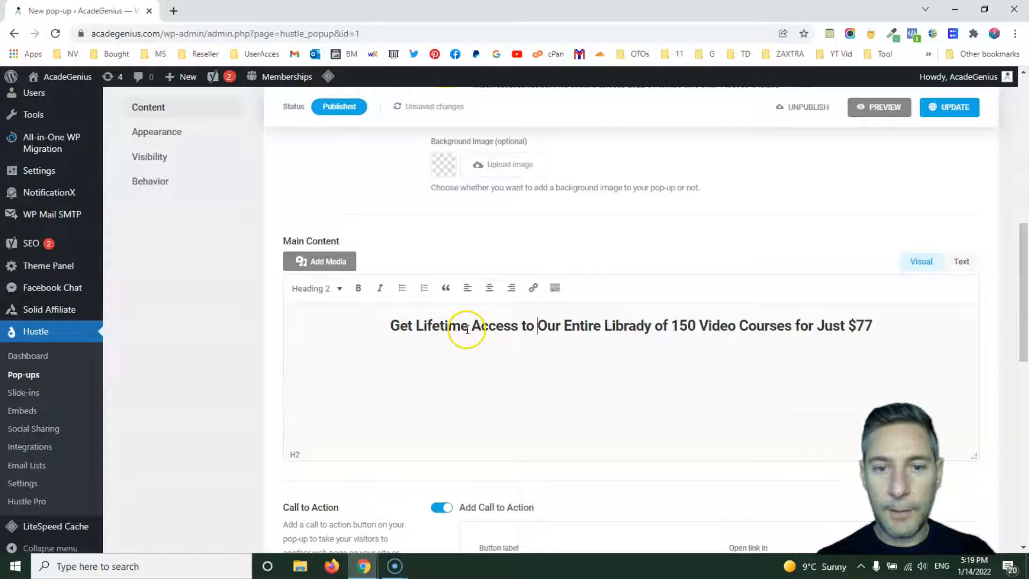
scroll(611, 329, up, 5)
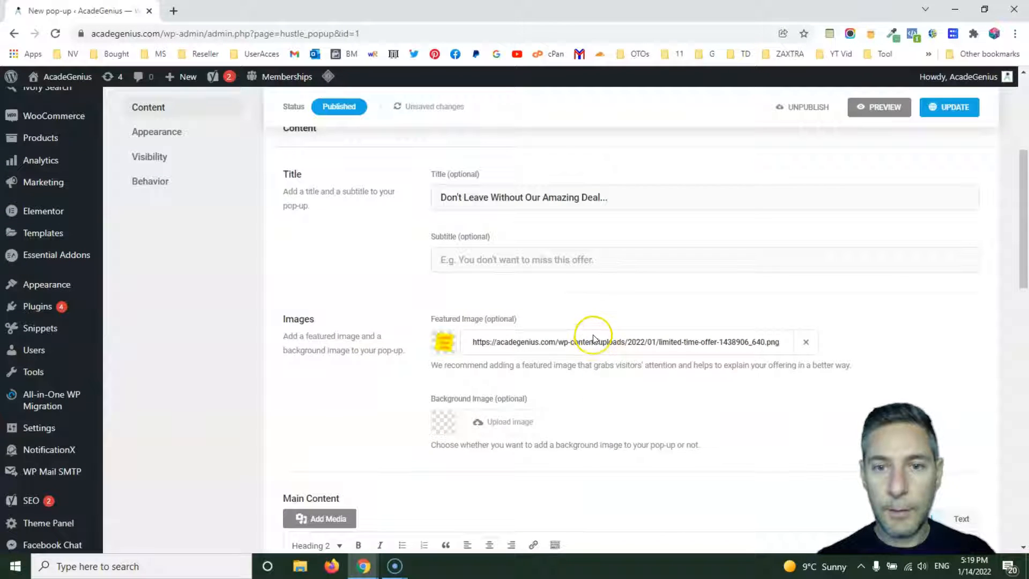
triple_click(553, 197)
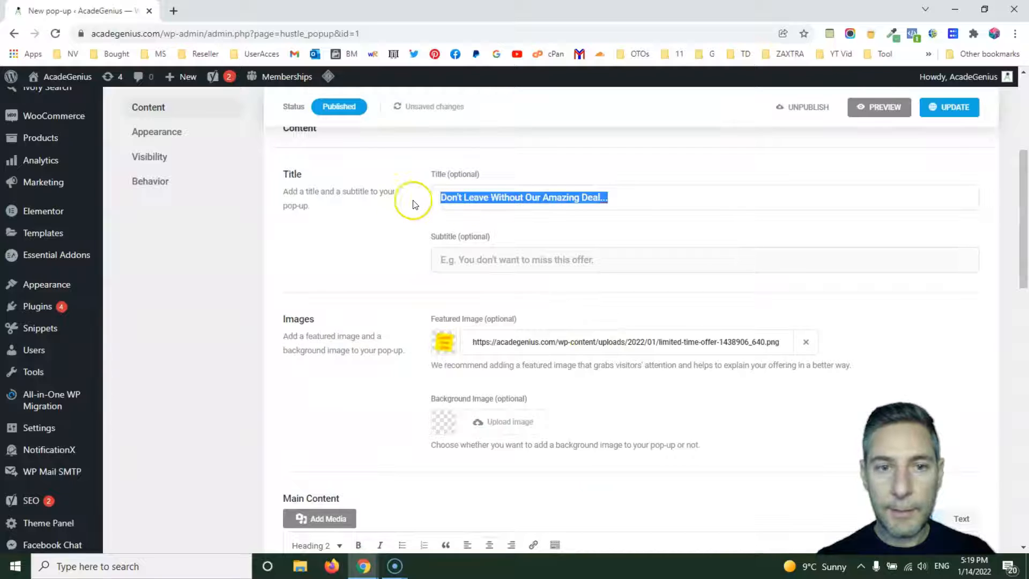
scroll(581, 252, down, 1)
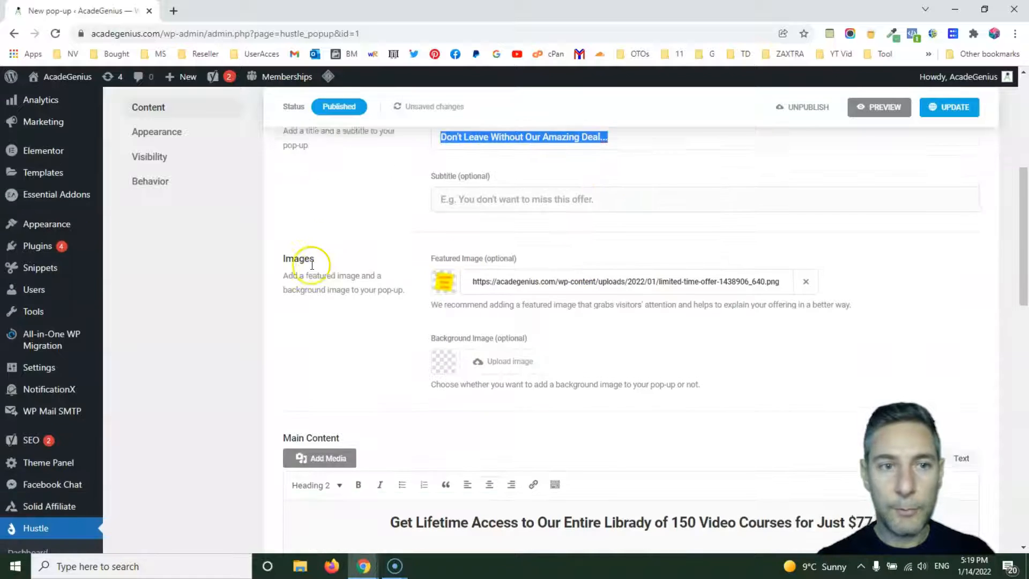
scroll(257, 214, up, 2)
Reduce the font size of the pop-up title in the appearance settings so it fits on one line, and preview the pop-up
click(177, 160)
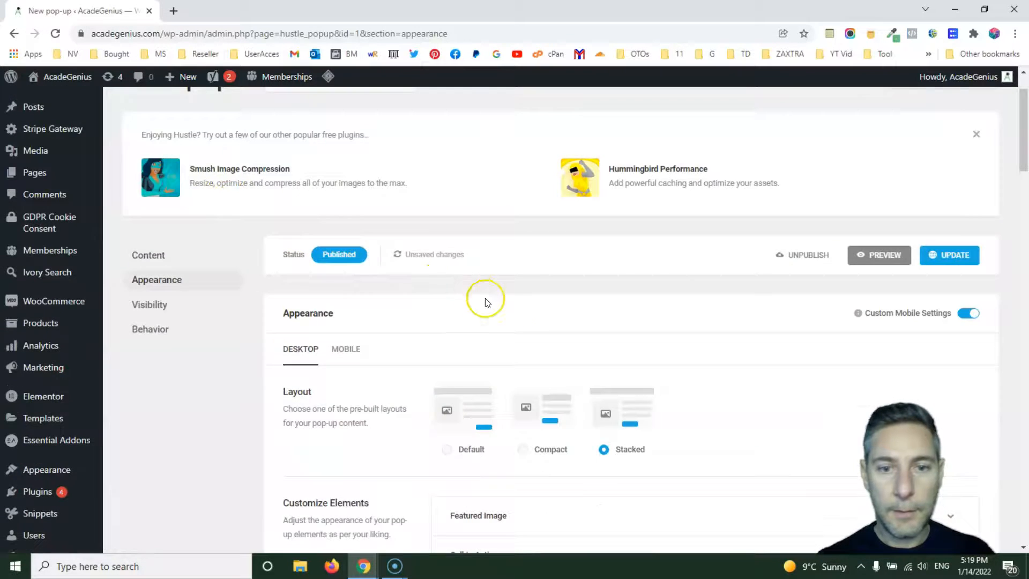
scroll(509, 298, down, 5)
scroll(528, 298, down, 5)
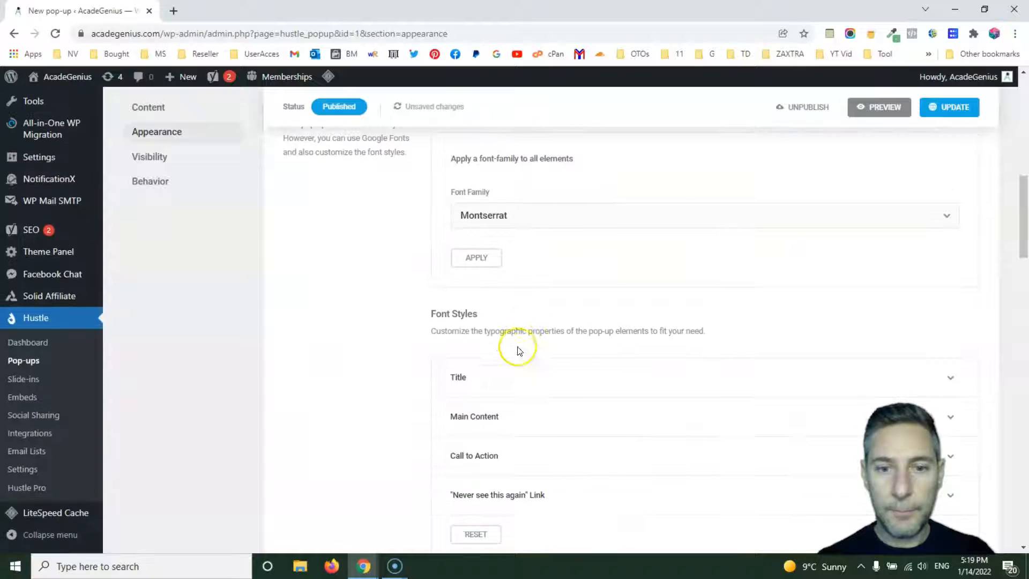
click(495, 386)
scroll(632, 292, down, 2)
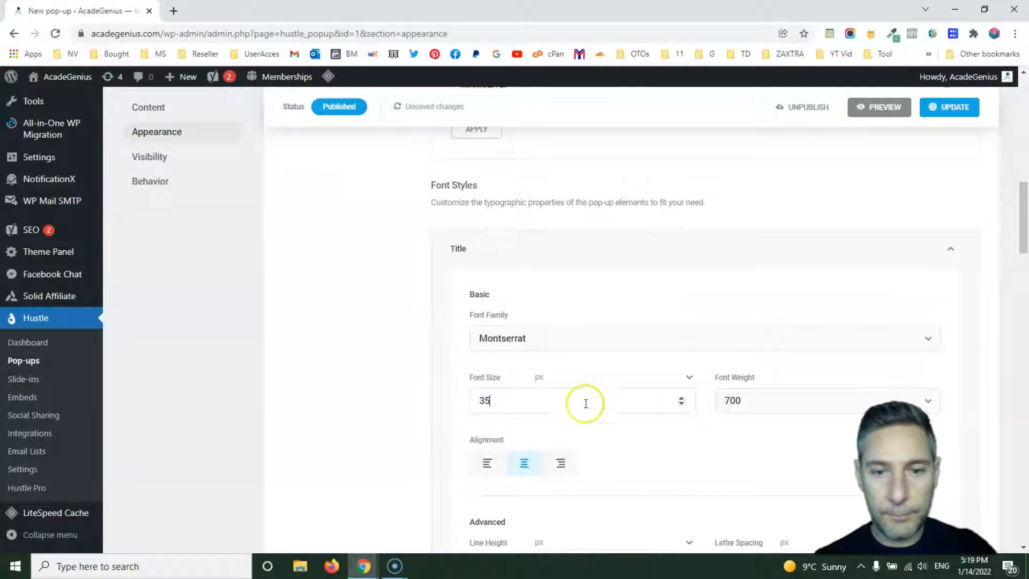
click(882, 110)
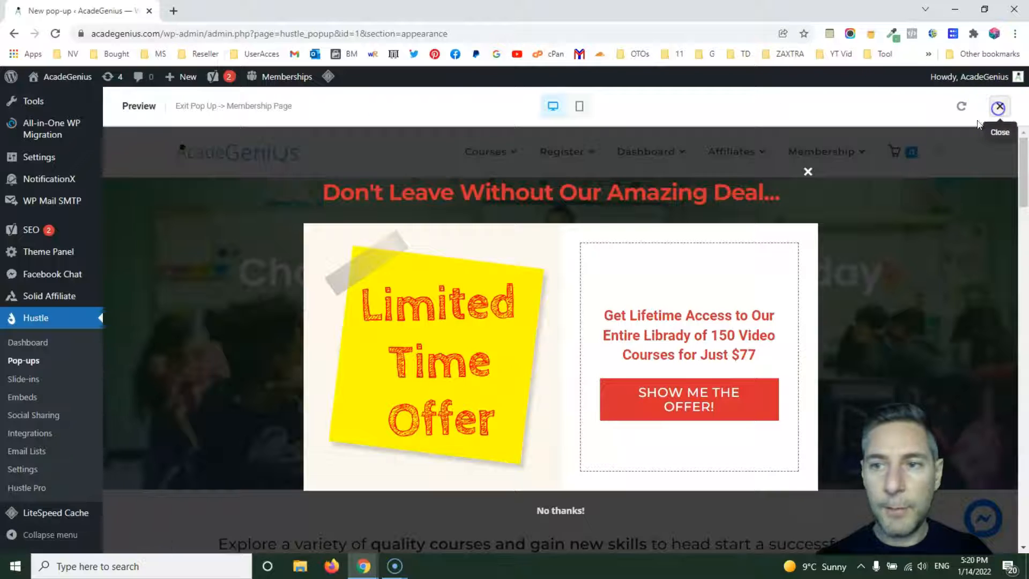
click(997, 107)
Return to the content settings and review the title, images and main content text
scroll(390, 216, up, 10)
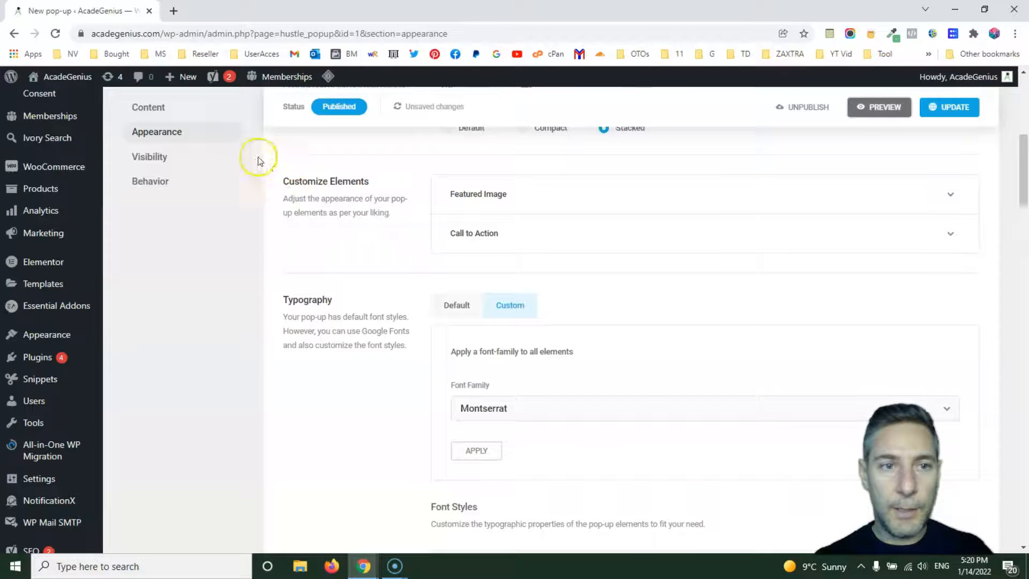
click(166, 108)
scroll(588, 285, down, 5)
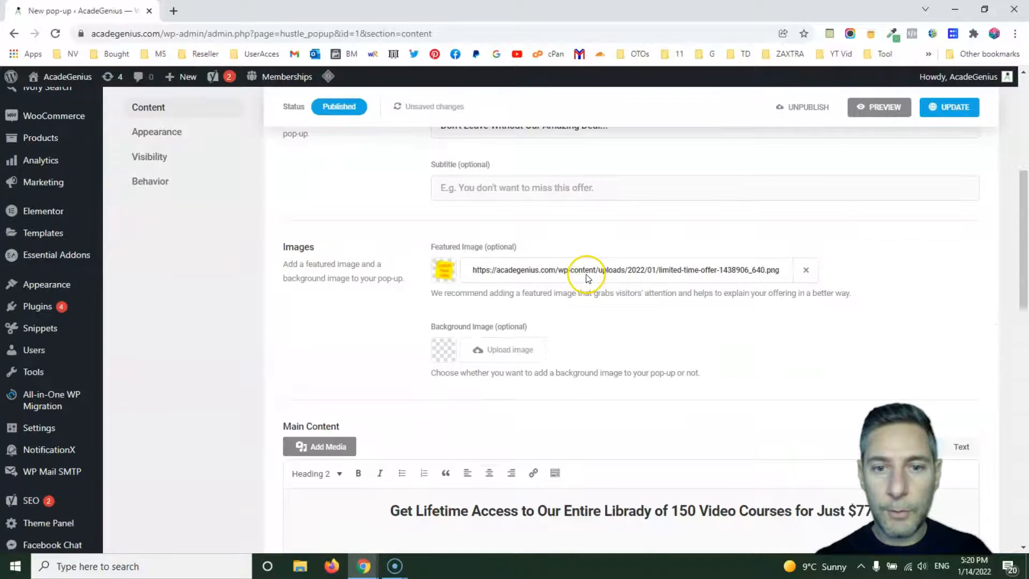
scroll(412, 262, up, 1)
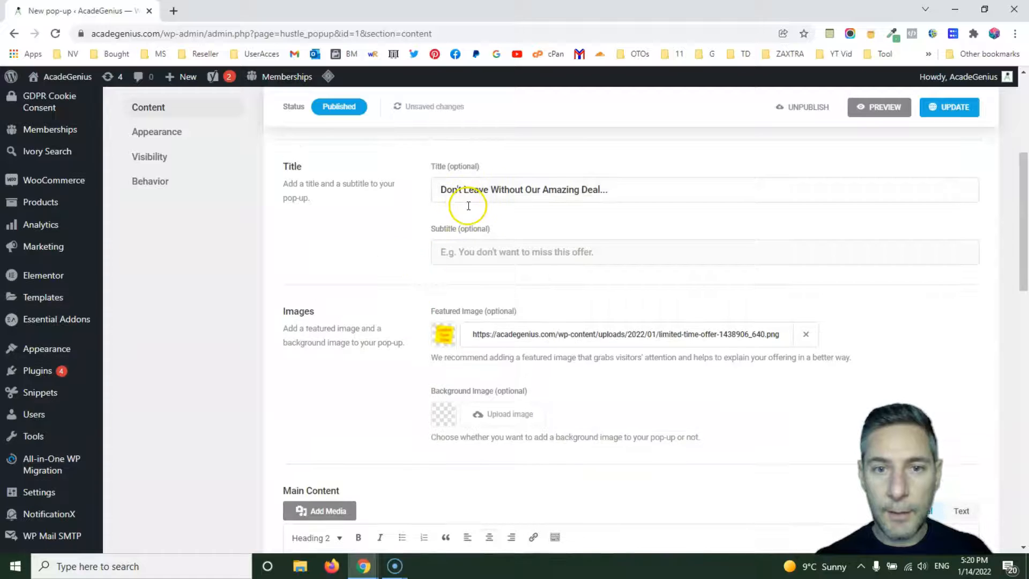
scroll(489, 333, down, 5)
triple_click(518, 325)
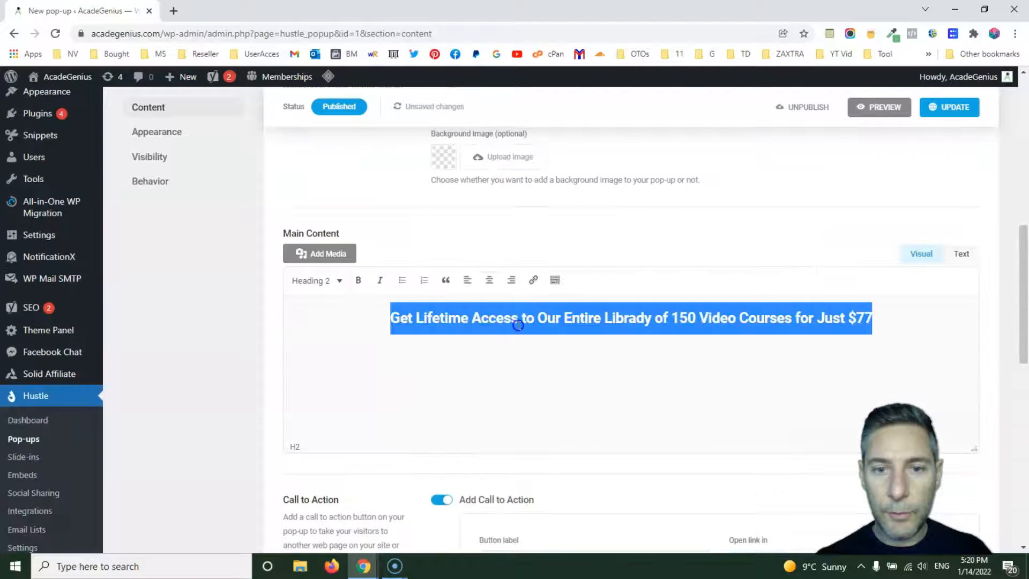
Examine the call-to-action button label, link-opening option and redirect URL, and the "Never see this again" link settings
scroll(576, 325, down, 5)
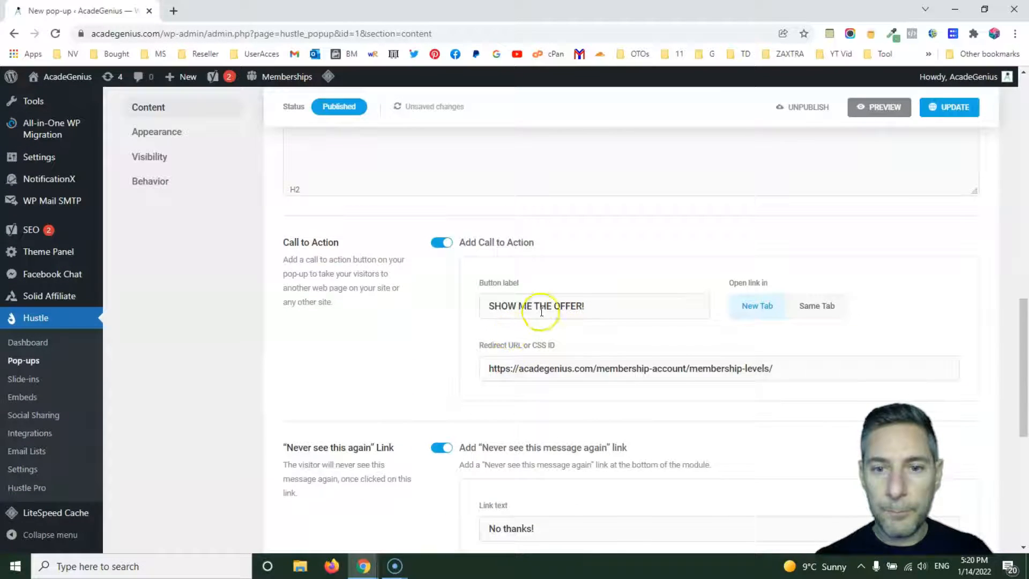
triple_click(544, 307)
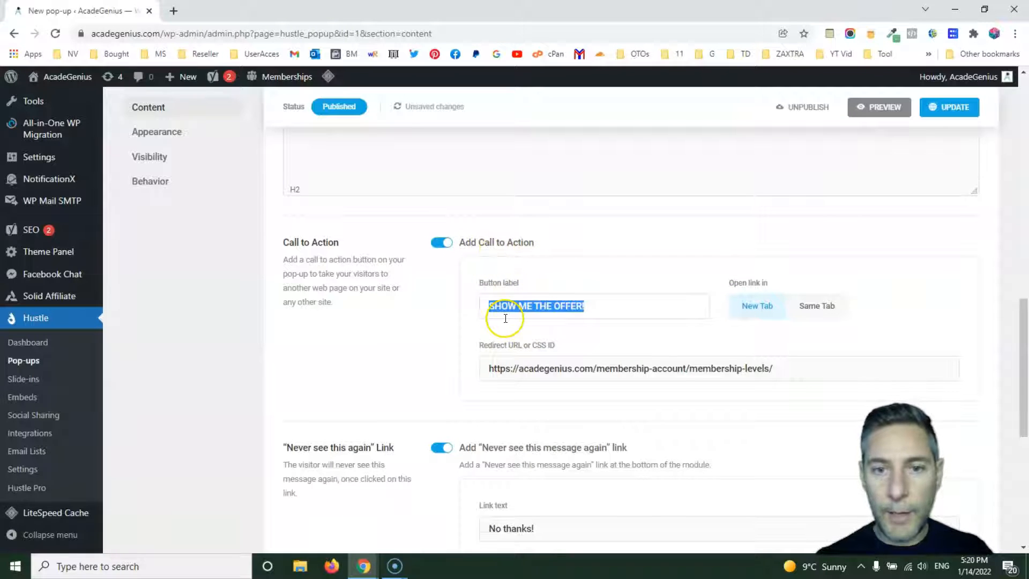
click(596, 311)
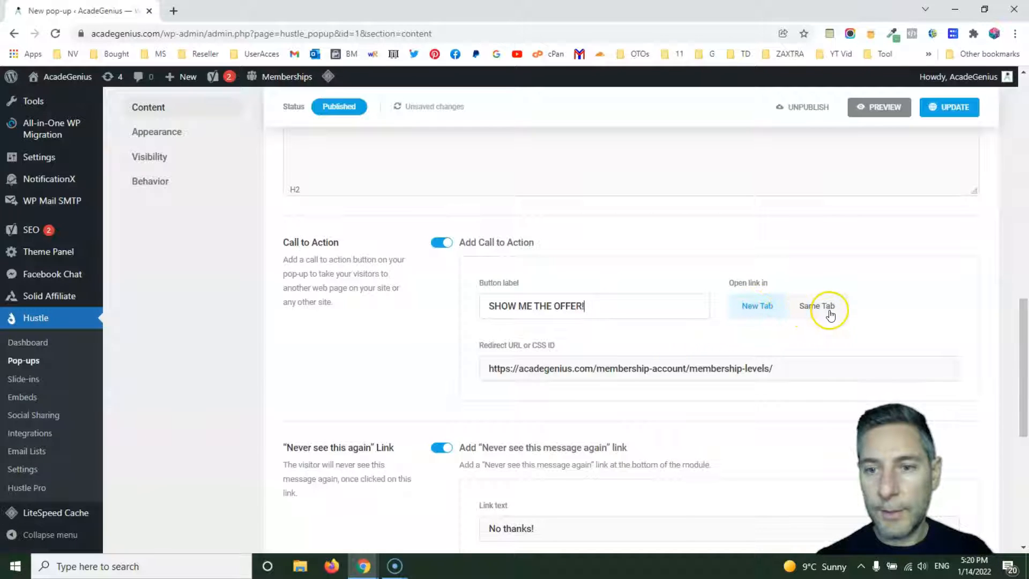
triple_click(598, 367)
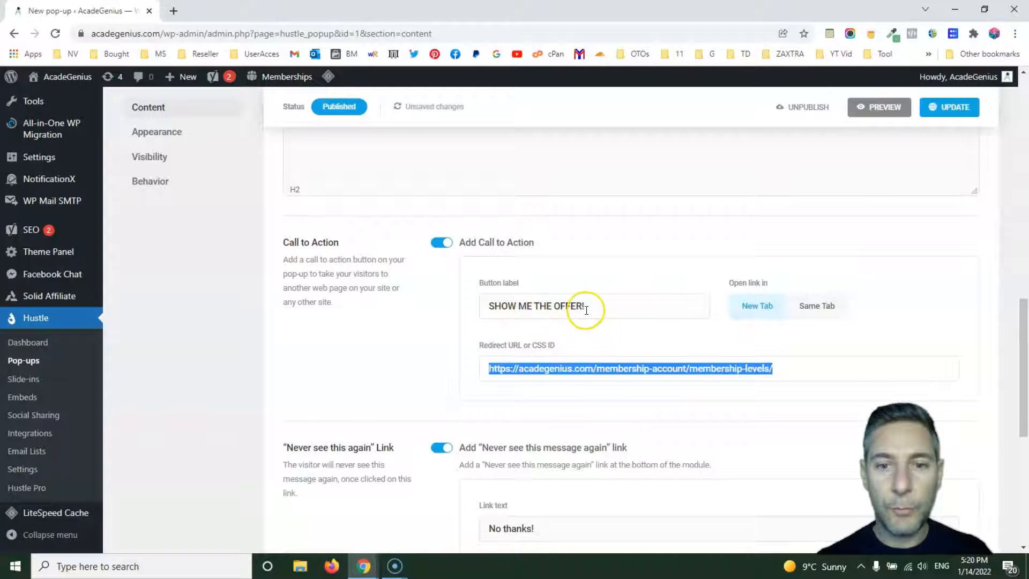
click(702, 370)
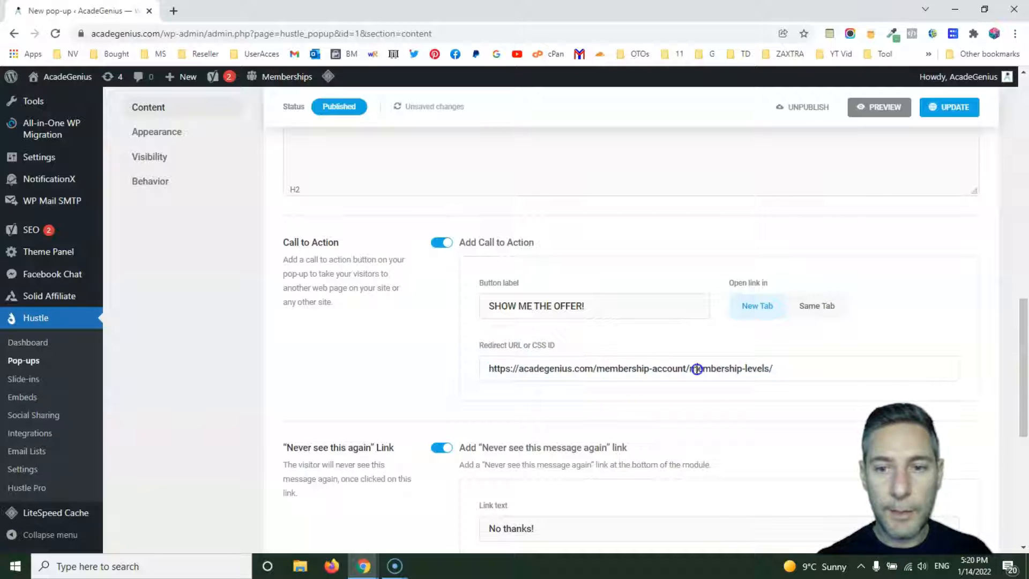
scroll(552, 361, down, 3)
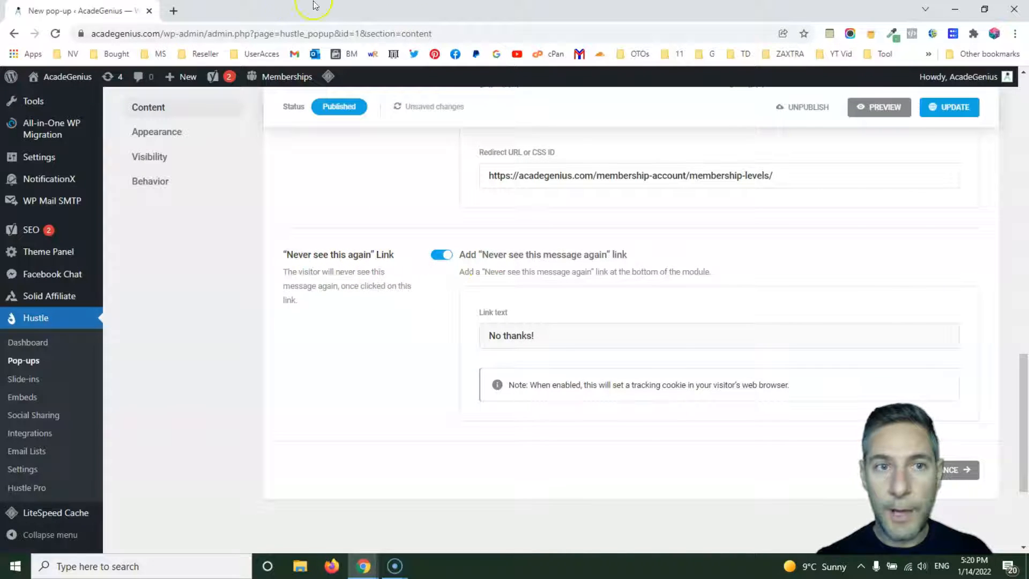
Check the "No thanks!" link on the live pop-up in the incognito window, and return to the pop-up editor
mouse_move(365, 564)
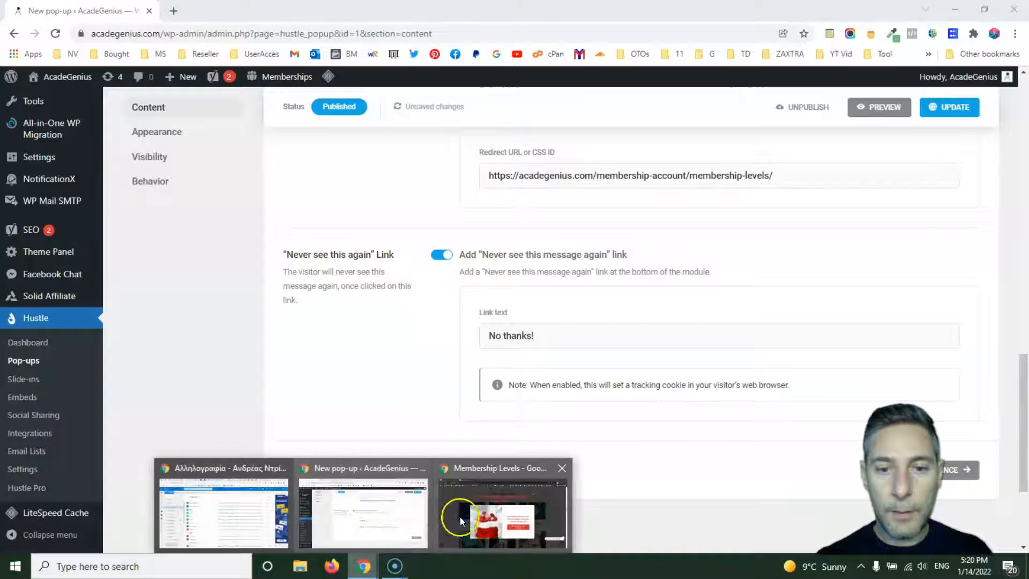
click(462, 521)
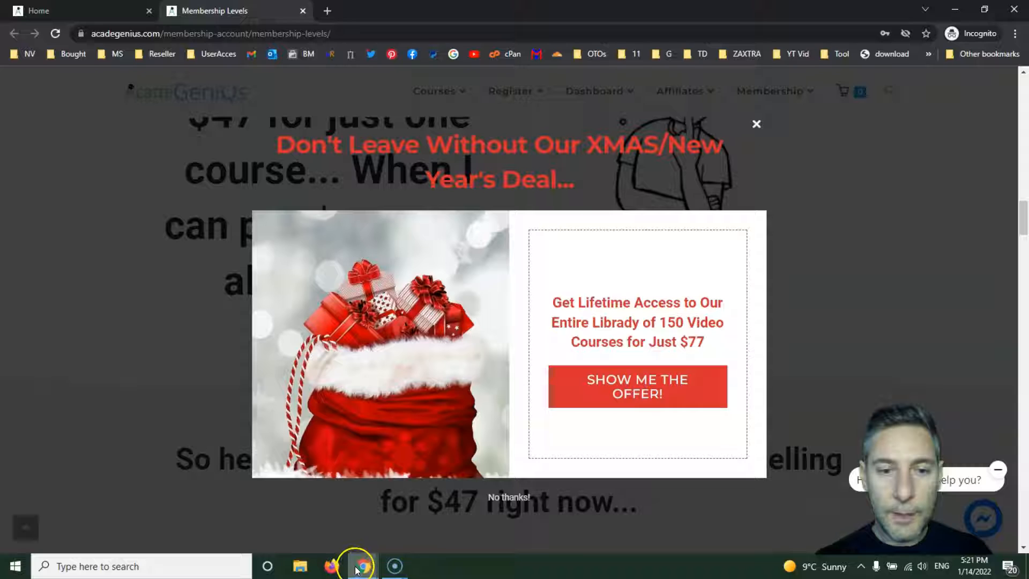
mouse_move(357, 570)
click(369, 512)
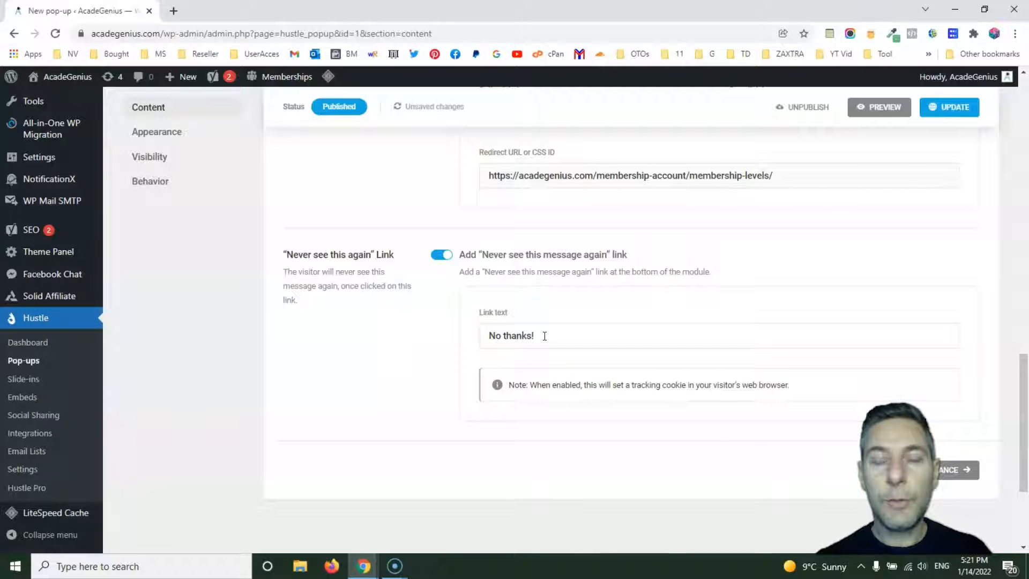
Close the live pop-up on the Membership Levels page, trigger it again on the Courses page and dismiss it with "No thanks!"
mouse_move(364, 566)
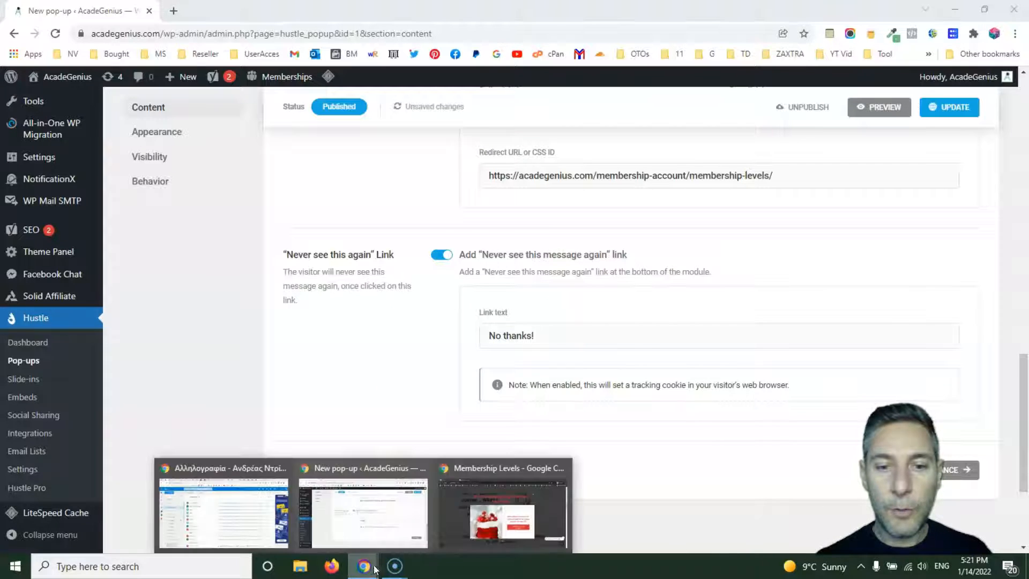
click(479, 519)
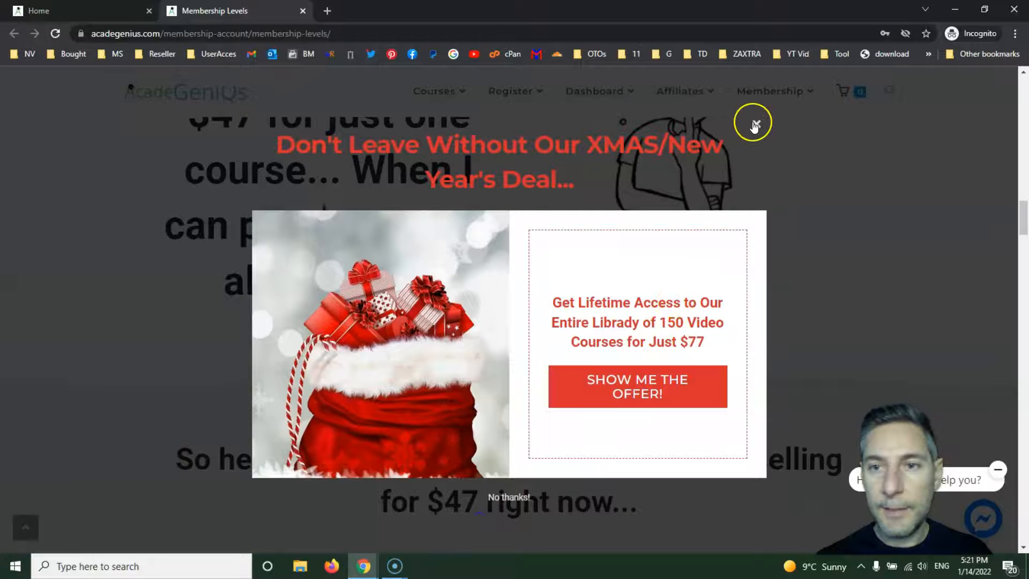
click(756, 124)
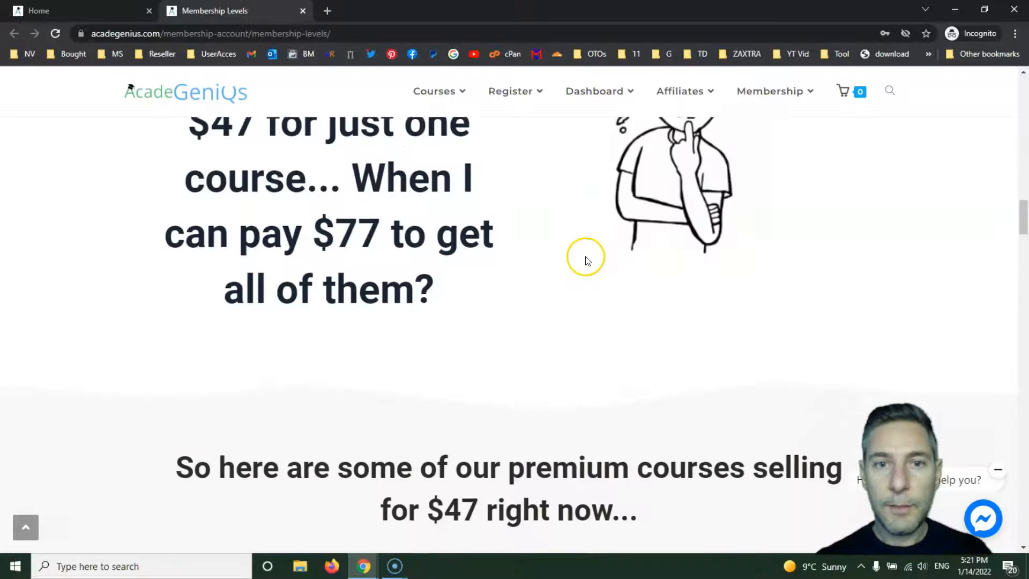
scroll(587, 257, up, 2)
click(436, 92)
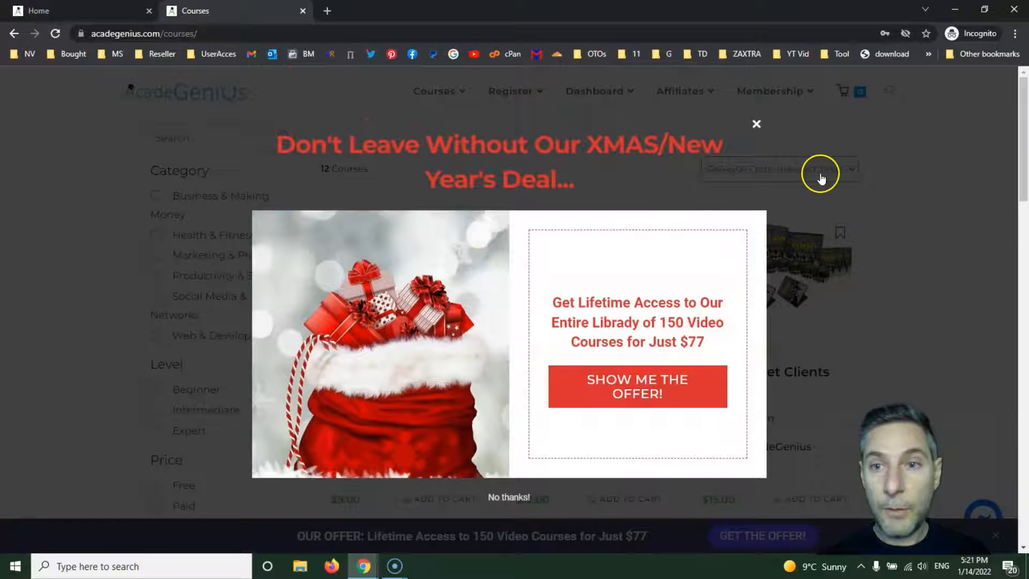
click(515, 503)
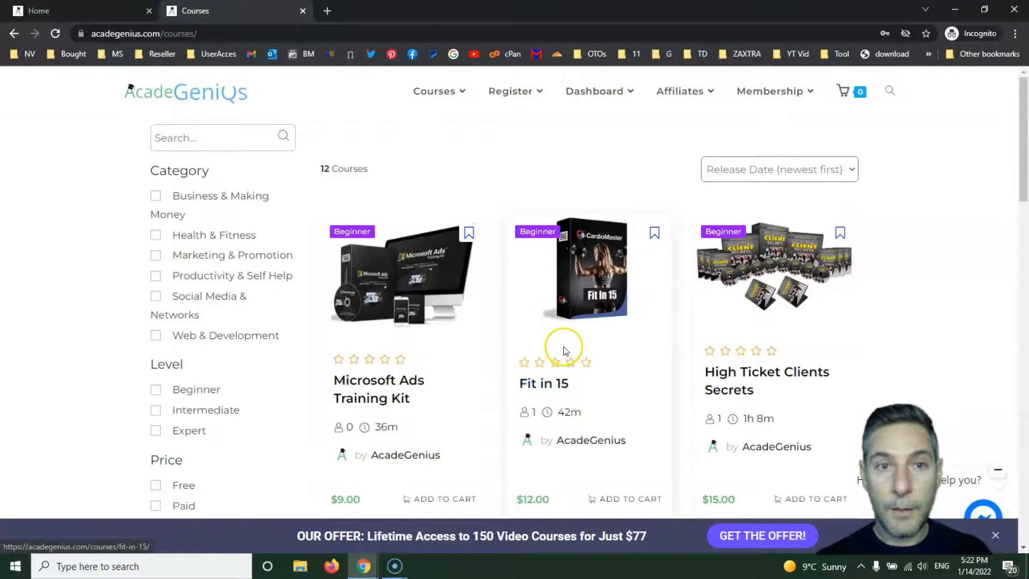
Browse to the Business & Making Money category and the home page to test whether the dismissed pop-up reappears
scroll(563, 349, down, 1)
scroll(563, 345, up, 1)
mouse_move(445, 95)
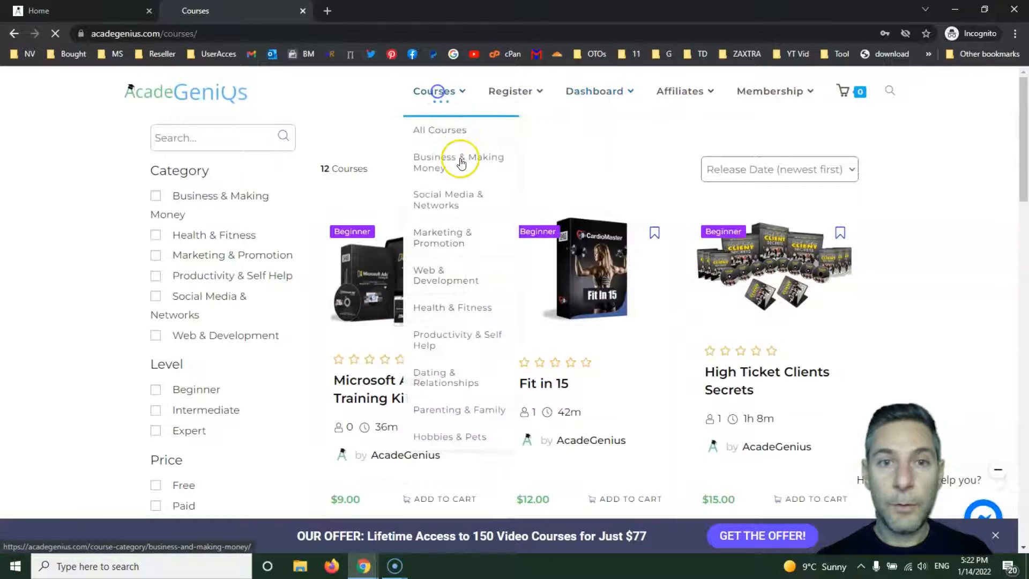
click(460, 161)
click(211, 95)
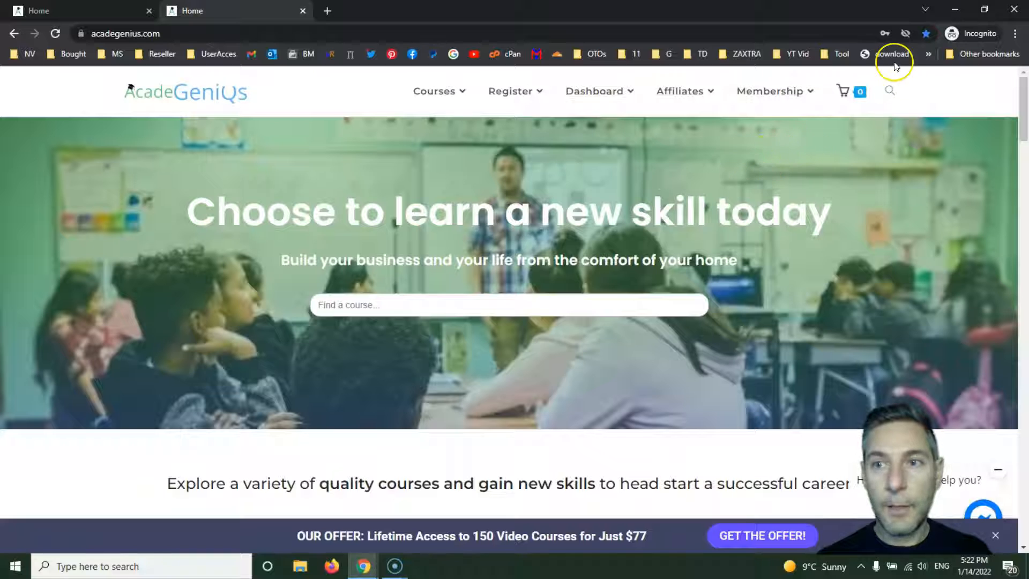
Return to the pop-up editor, keep the "Never see this message again" link enabled and update the pop-up
mouse_move(363, 566)
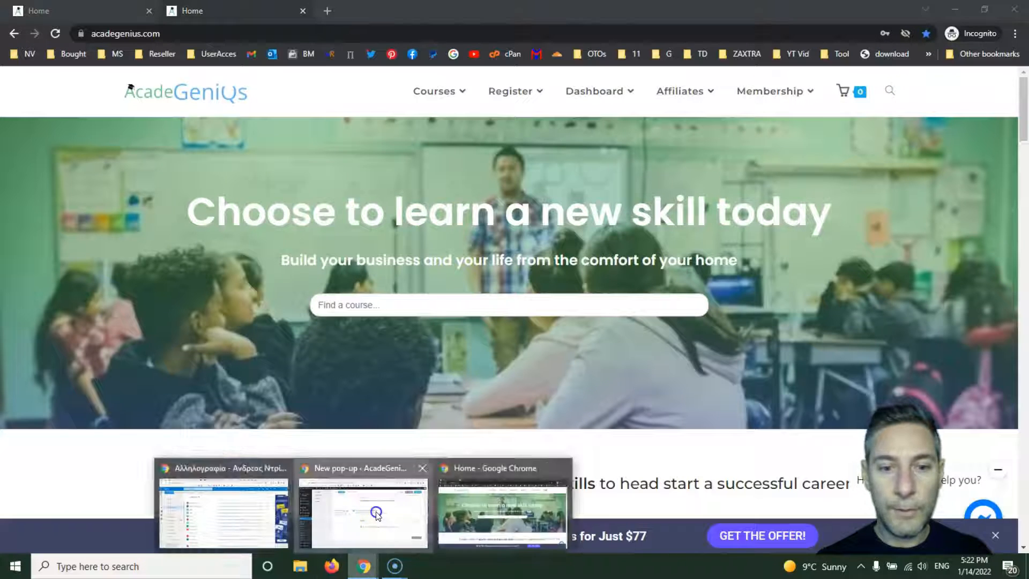
click(377, 516)
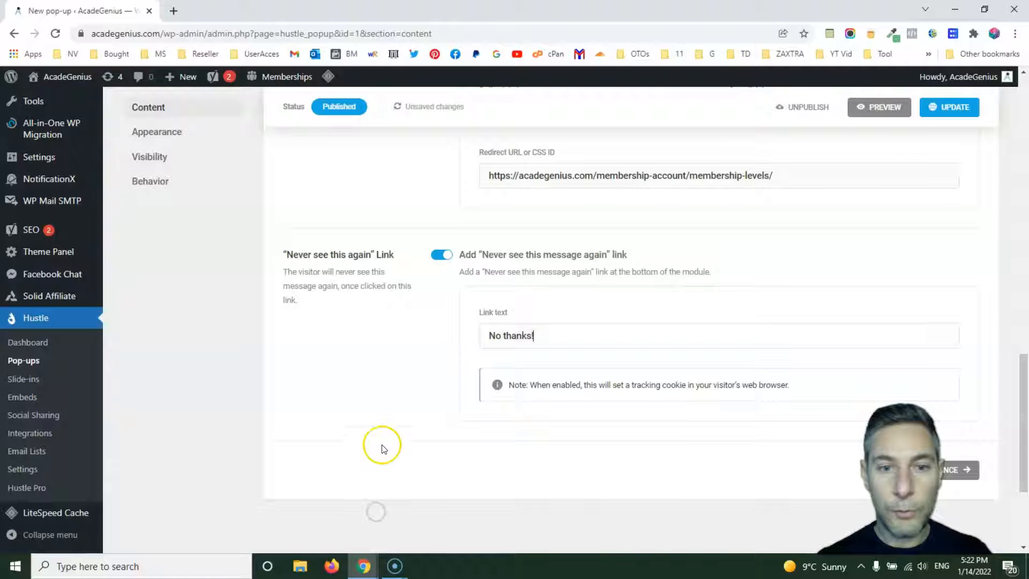
click(438, 257)
click(445, 259)
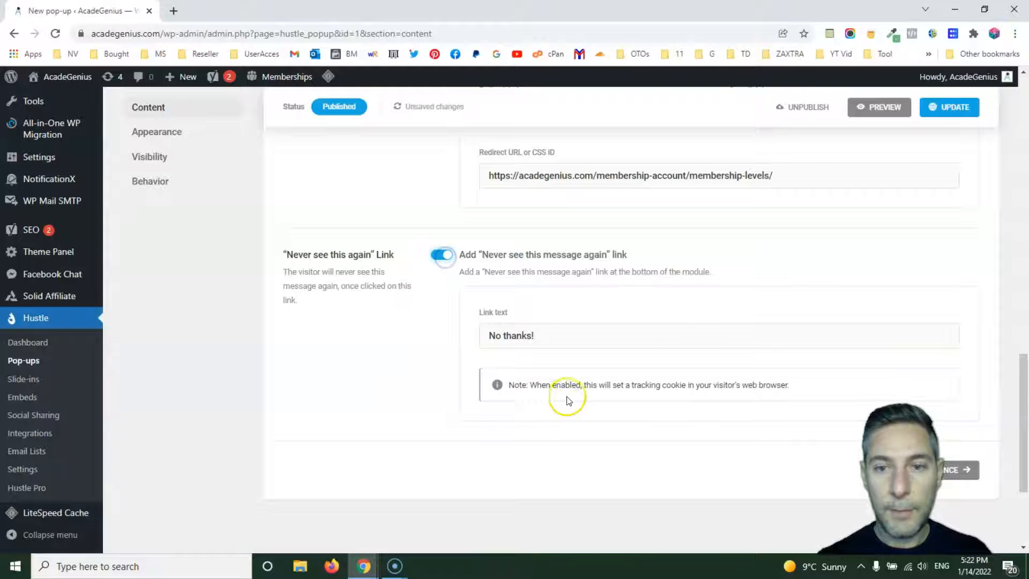
scroll(650, 397, up, 1)
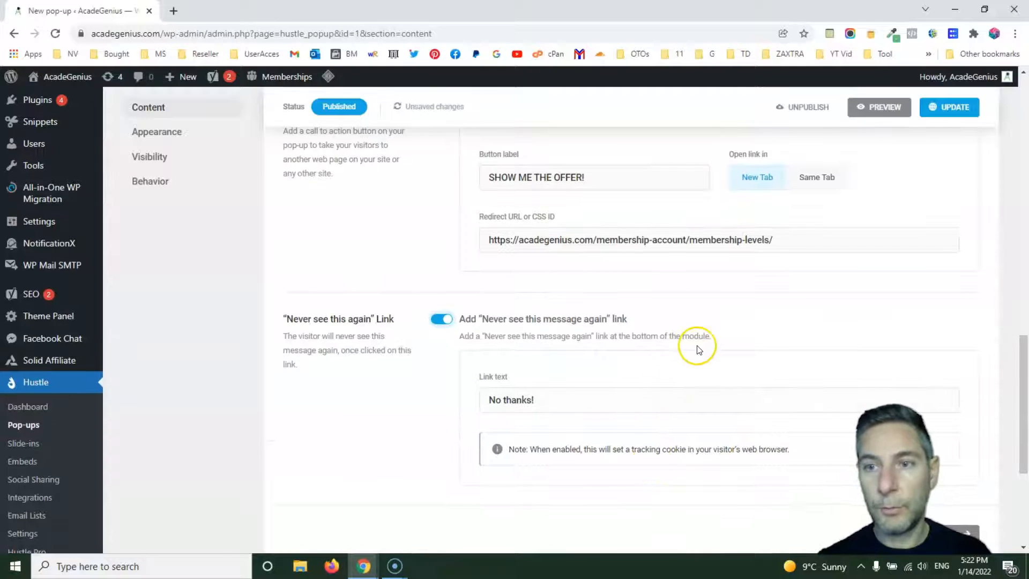
scroll(698, 354, up, 4)
click(957, 108)
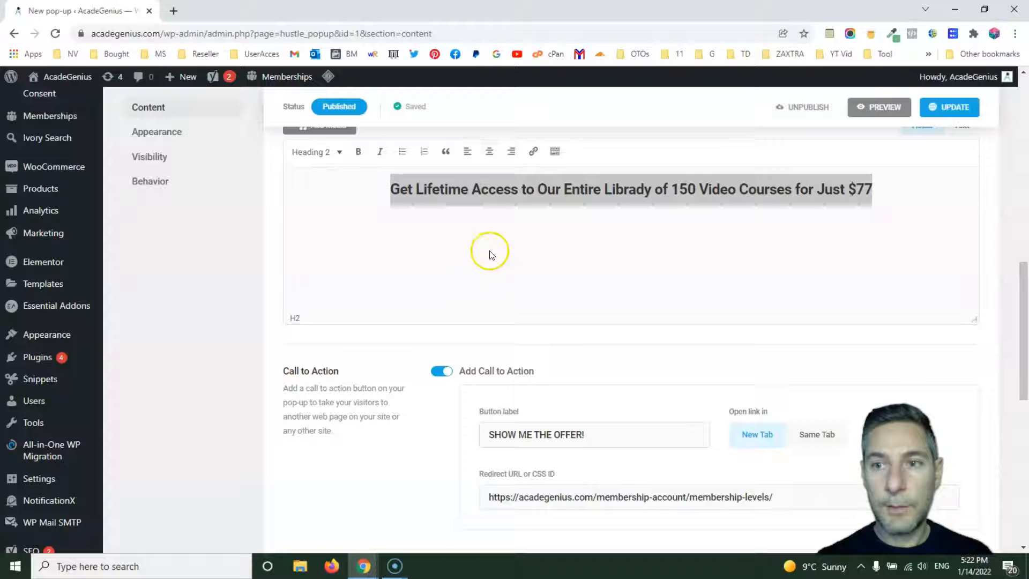
Open the pop-up's appearance settings and review the desktop layout choices and the call-to-action button alignment options
double_click(683, 190)
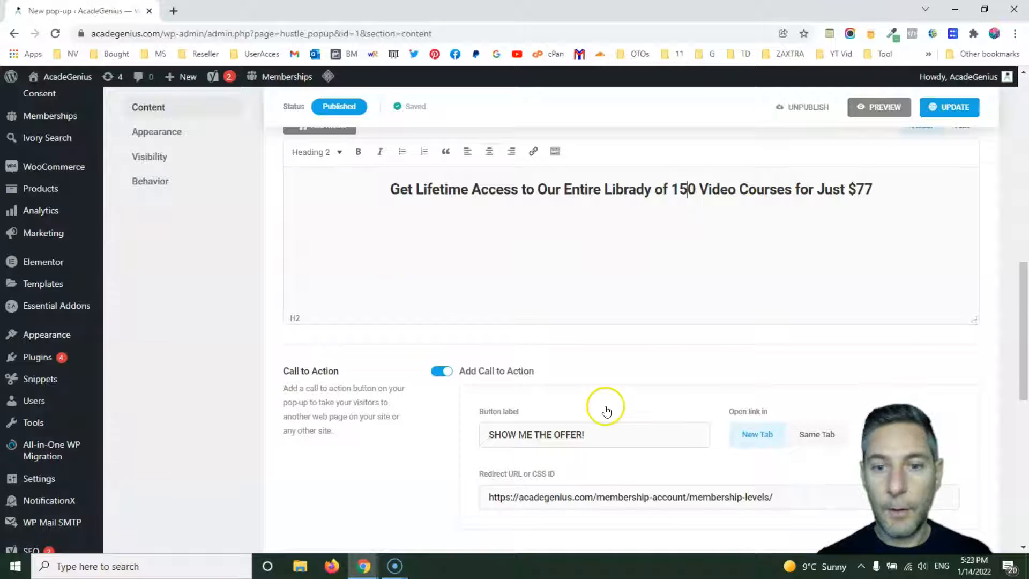
scroll(606, 404, up, 8)
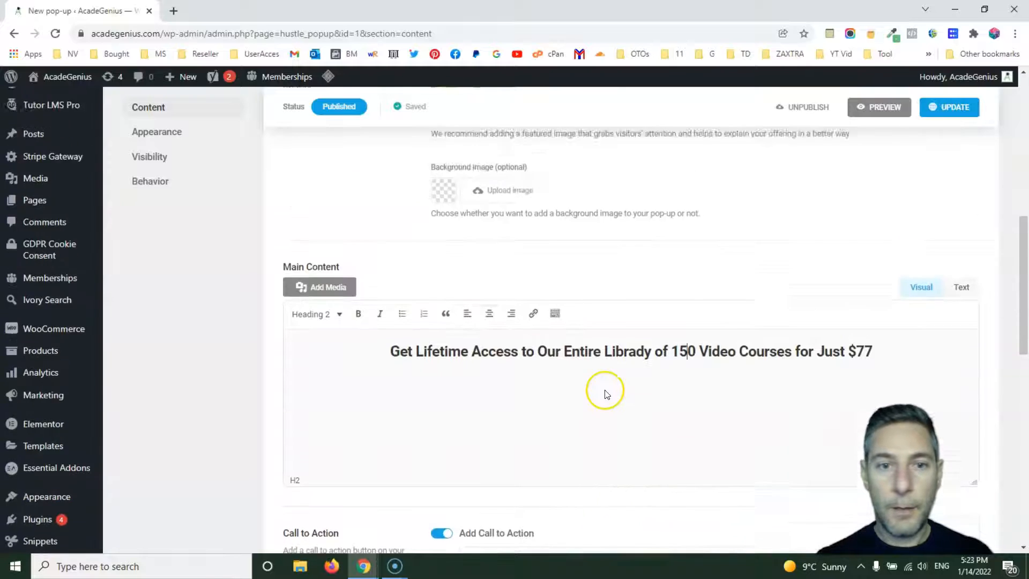
scroll(605, 387, up, 4)
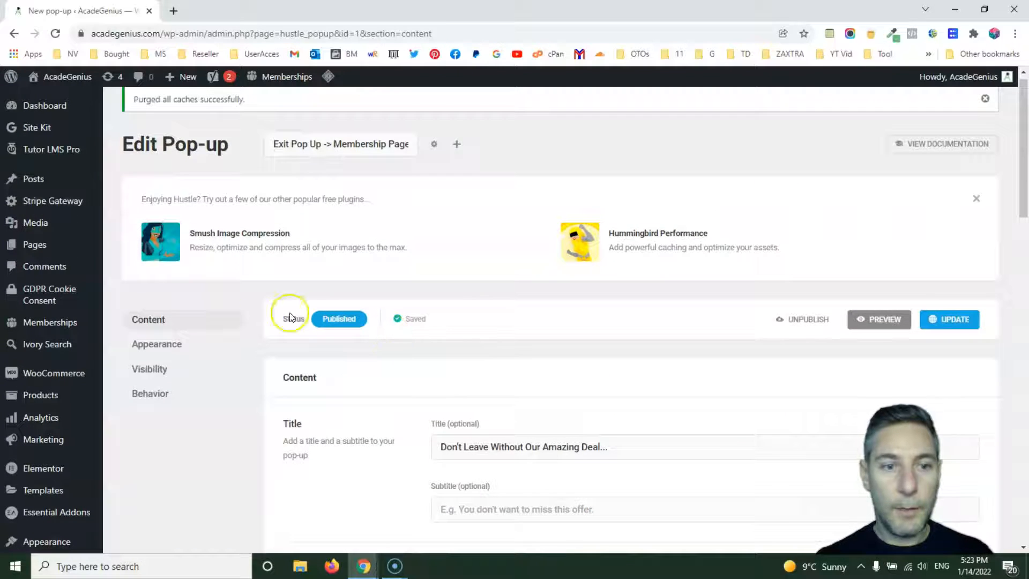
click(195, 346)
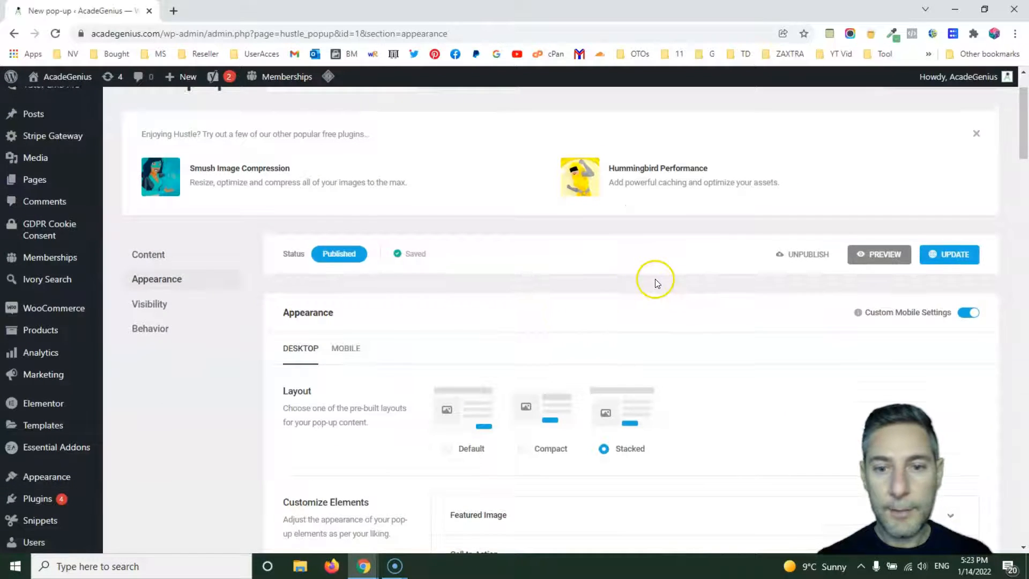
scroll(655, 277, down, 3)
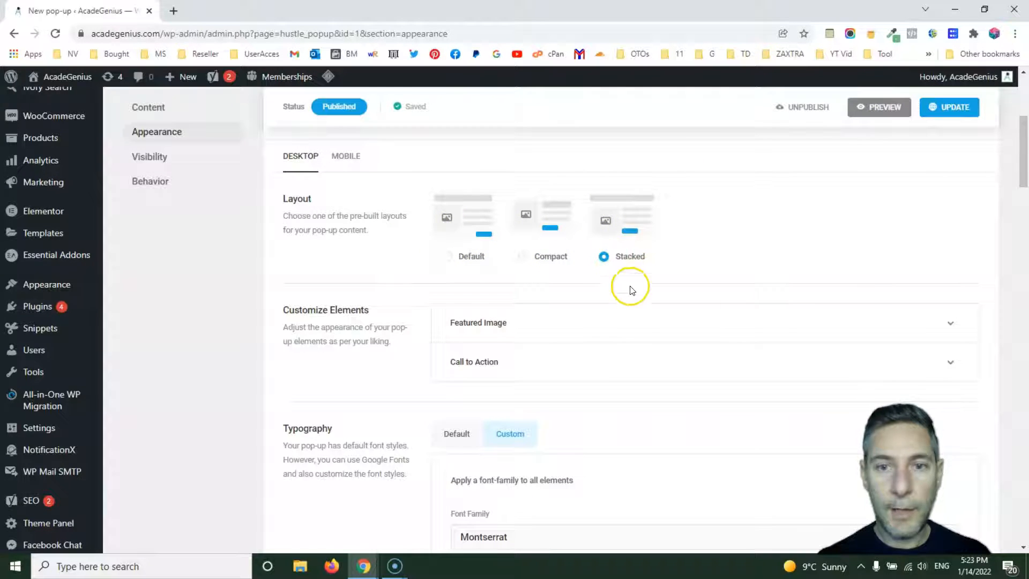
scroll(630, 297, down, 2)
scroll(617, 296, down, 1)
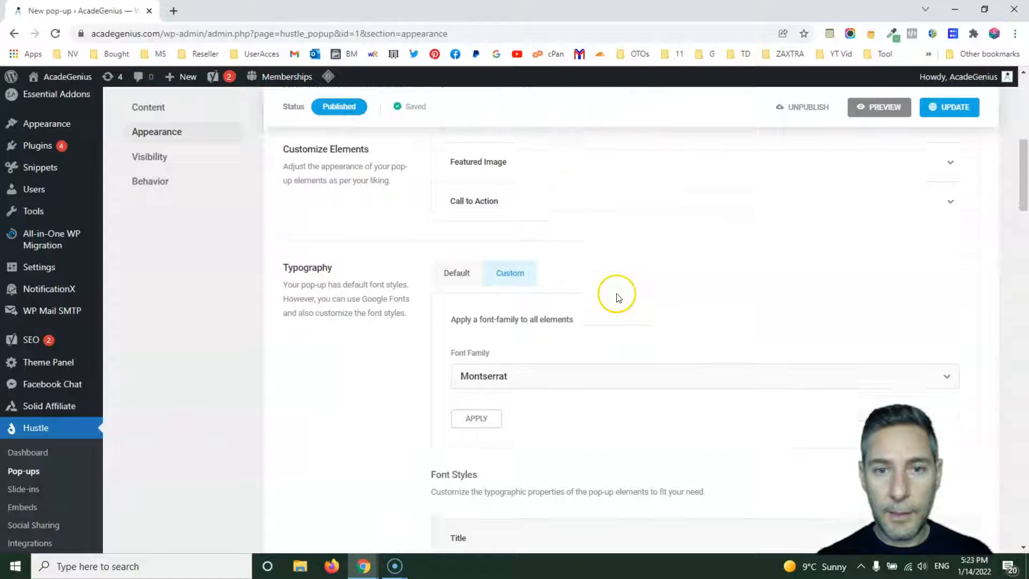
click(554, 171)
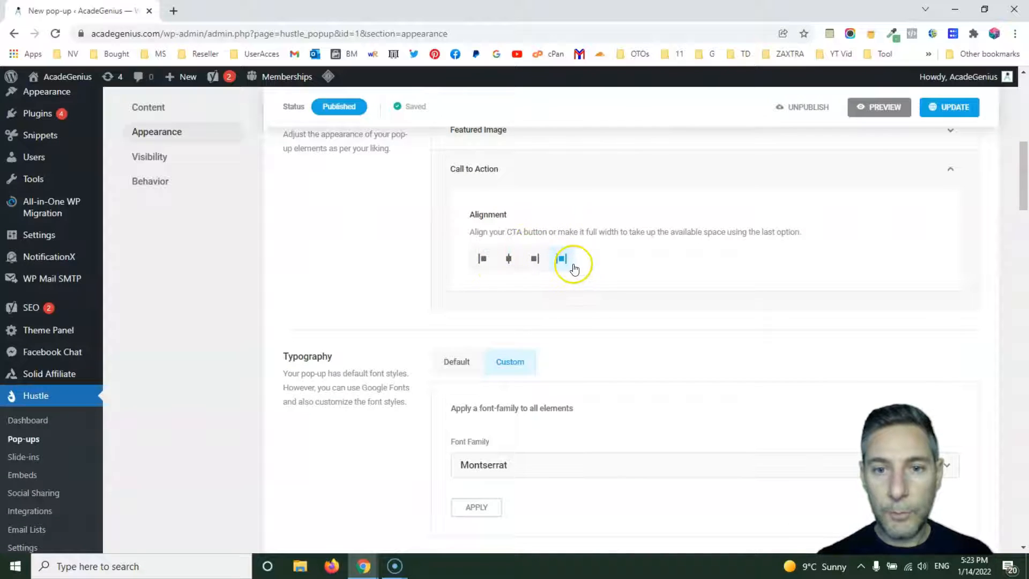
Review the custom typography settings for the pop-up title, including font family, size, weight, alignment and line height
scroll(407, 265, down, 3)
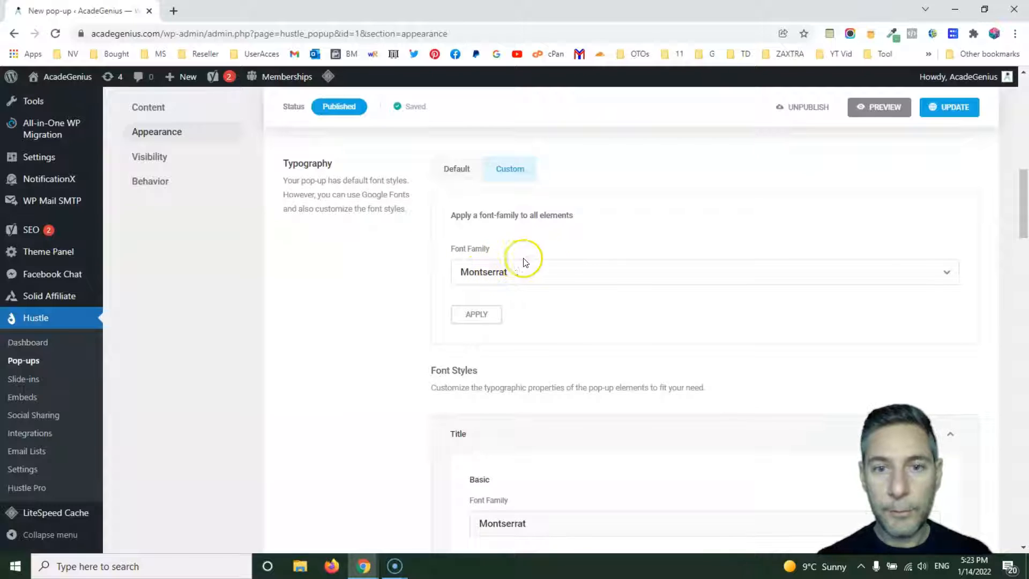
scroll(381, 269, down, 4)
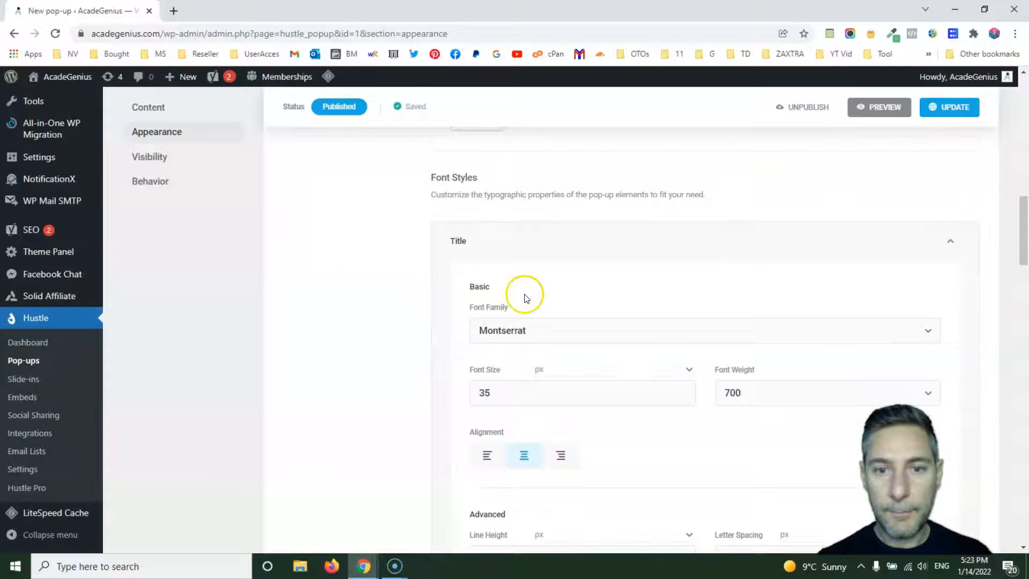
scroll(509, 268, down, 3)
scroll(494, 243, up, 1)
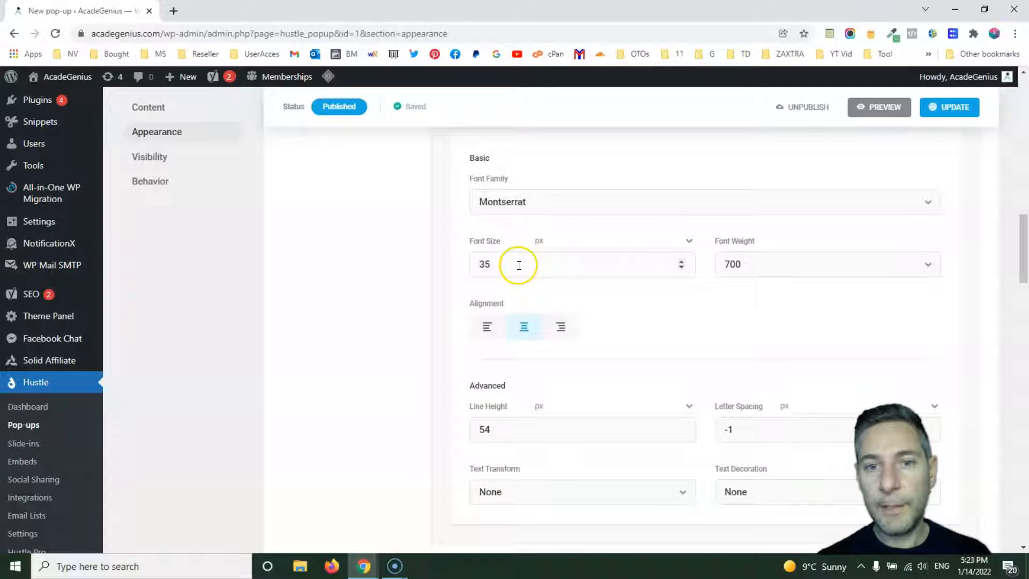
scroll(713, 280, down, 1)
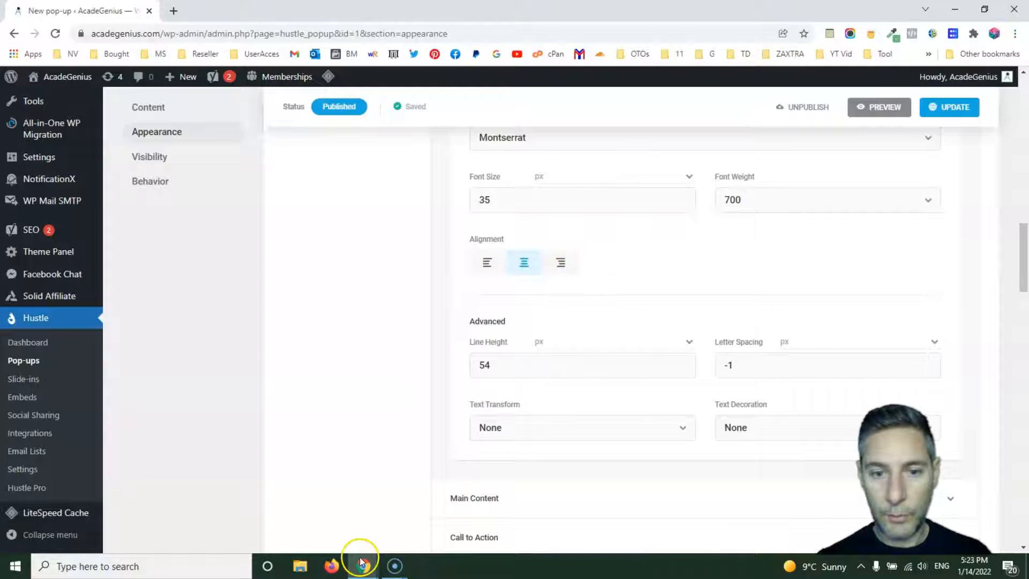
scroll(515, 512, down, 1)
scroll(516, 509, down, 1)
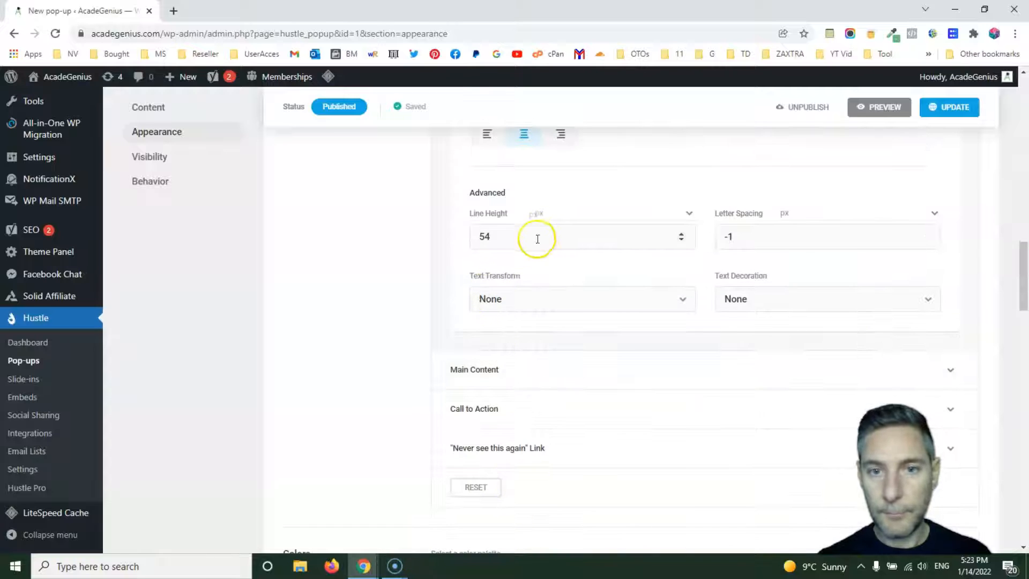
scroll(616, 310, down, 1)
Expand the Main Content font styles and review the paragraph typography settings
click(529, 312)
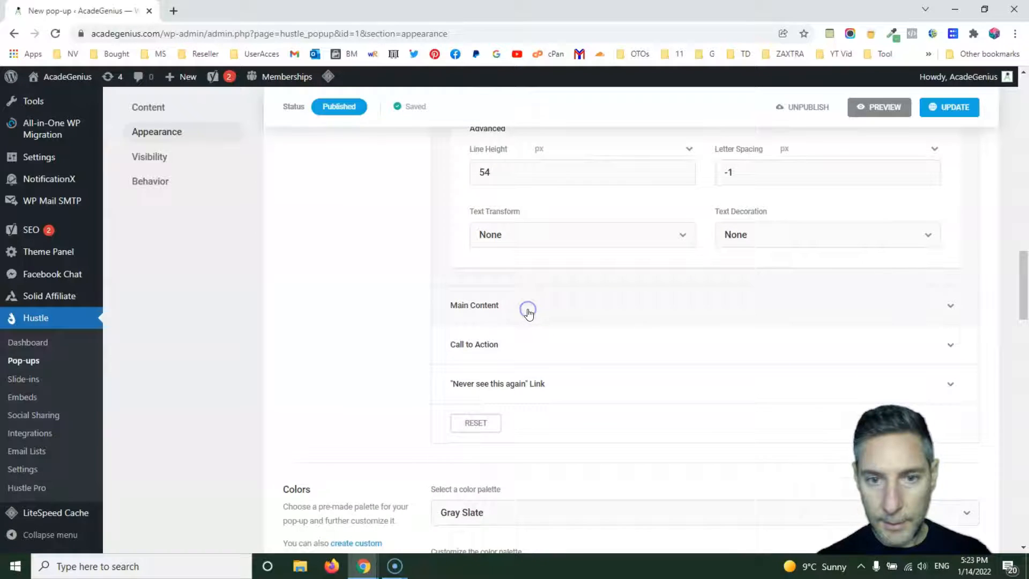
scroll(565, 301, down, 3)
scroll(541, 264, up, 2)
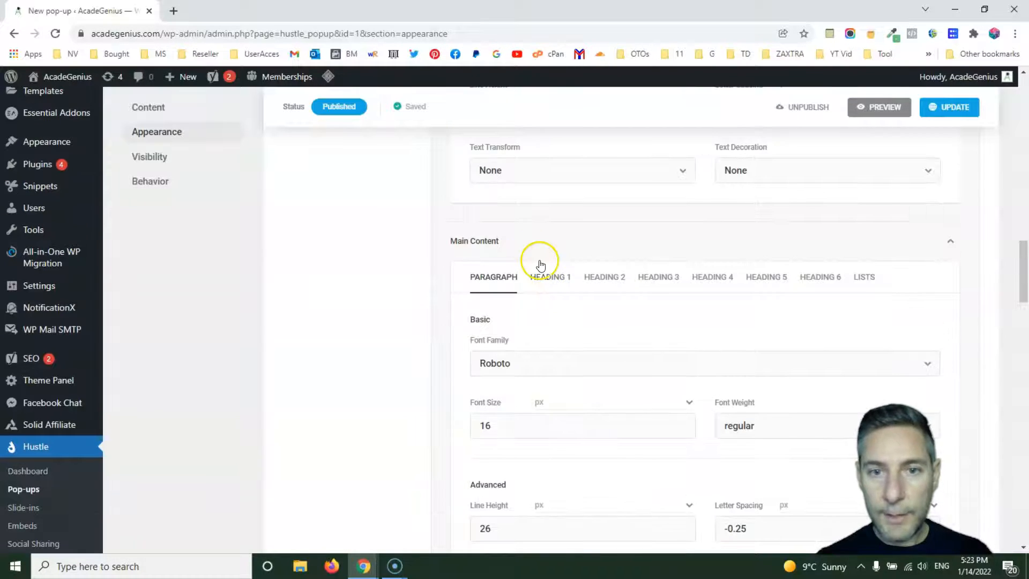
scroll(375, 292, down, 5)
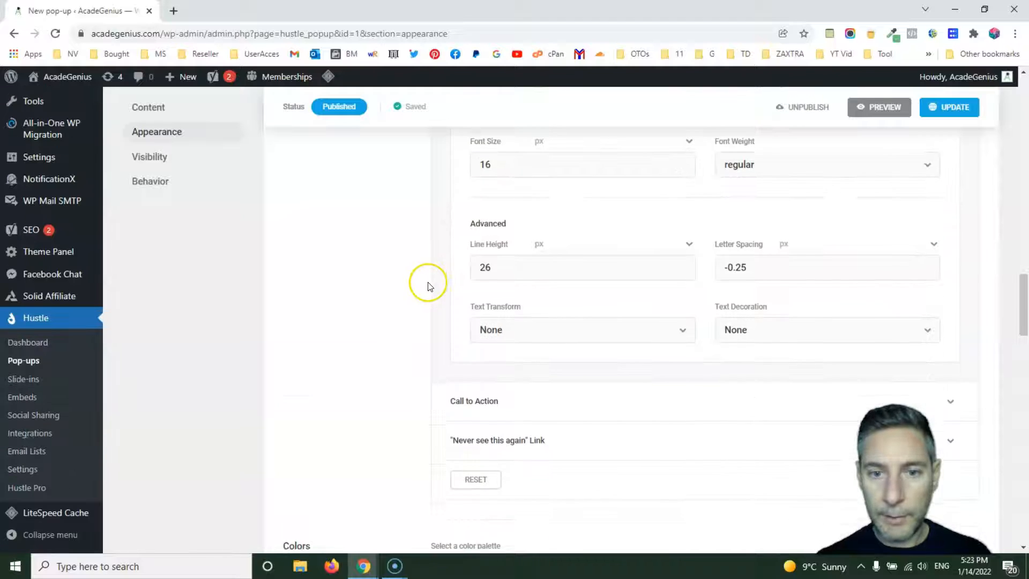
scroll(428, 286, down, 2)
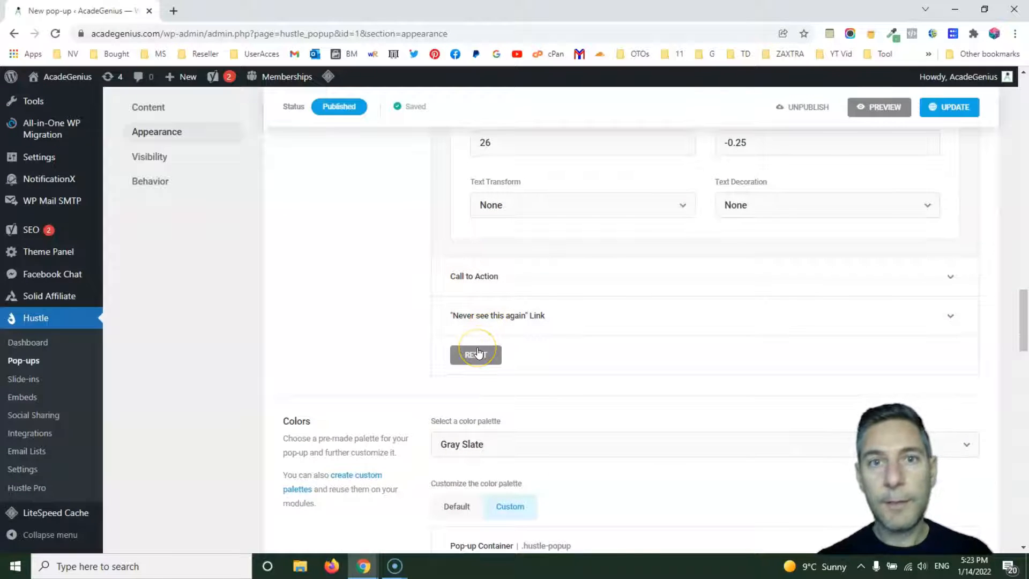
Look through the color palette, border and spacing, pop-up size, Vanilla theme and custom CSS options
scroll(394, 300, down, 6)
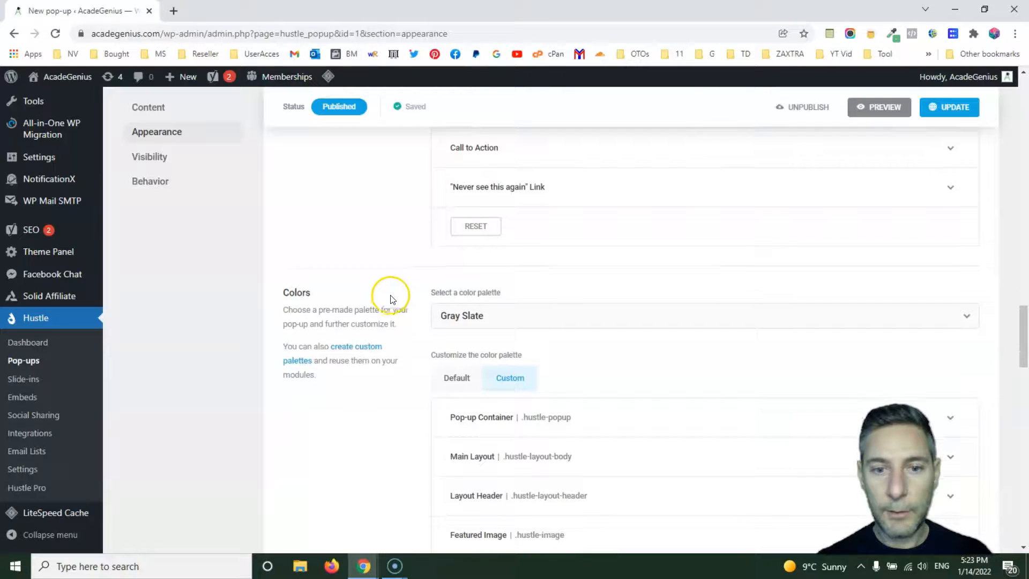
scroll(397, 298, down, 10)
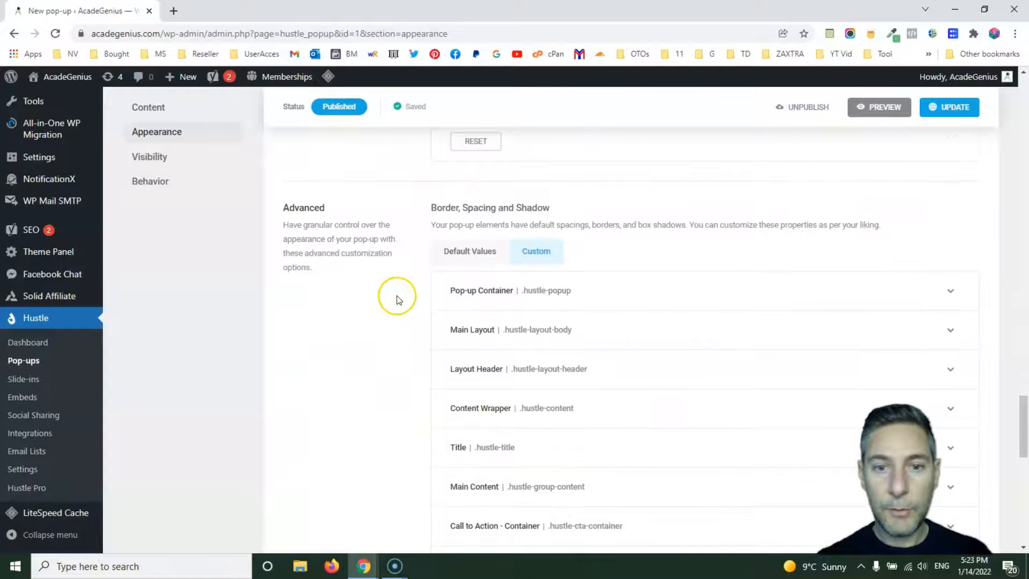
scroll(397, 299, down, 10)
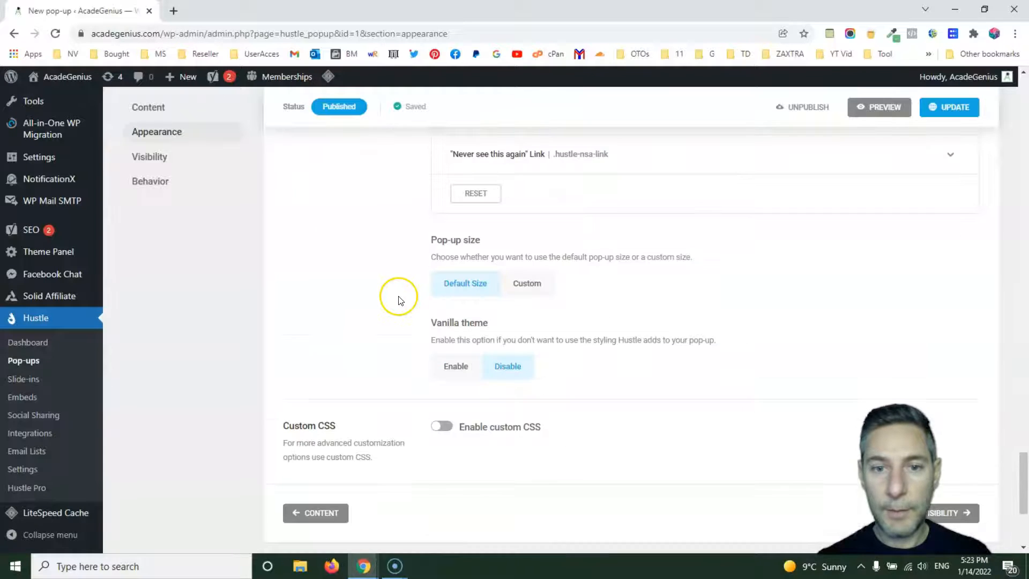
scroll(402, 303, up, 1)
scroll(400, 301, down, 2)
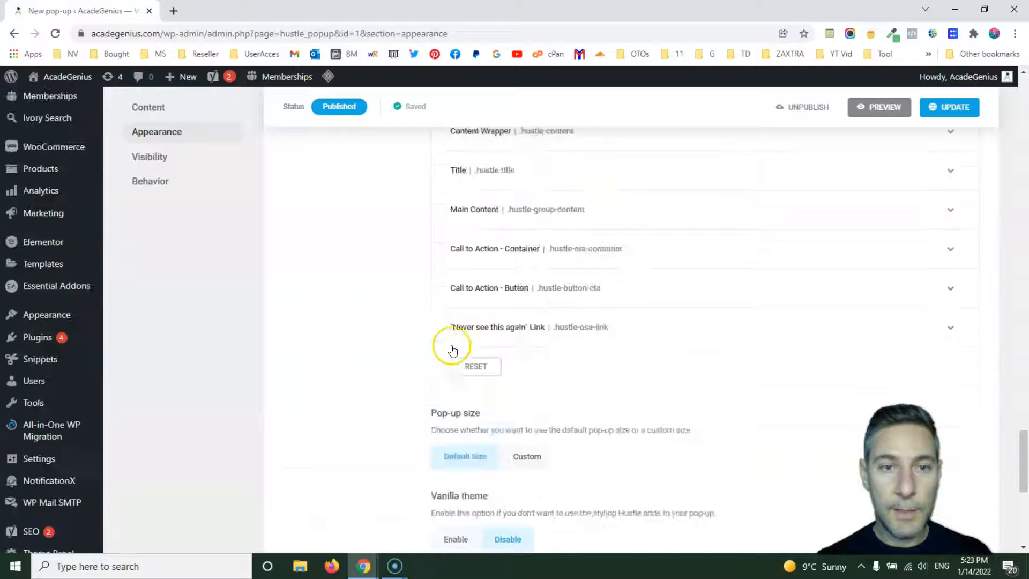
scroll(454, 343, up, 12)
scroll(390, 348, down, 5)
scroll(392, 357, up, 12)
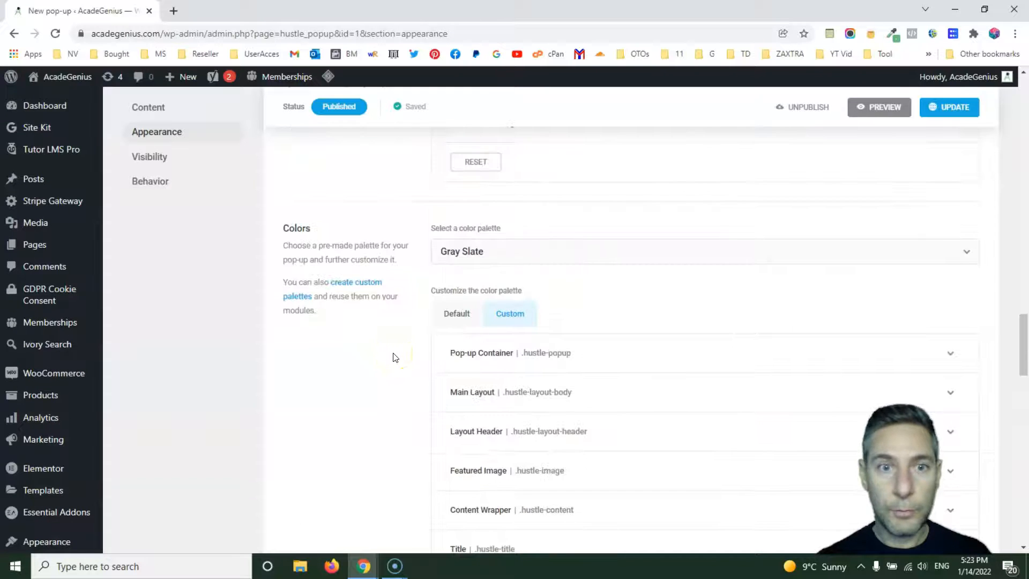
Open the visibility rules and view the show/hide and any/all choices of the first rule
click(155, 157)
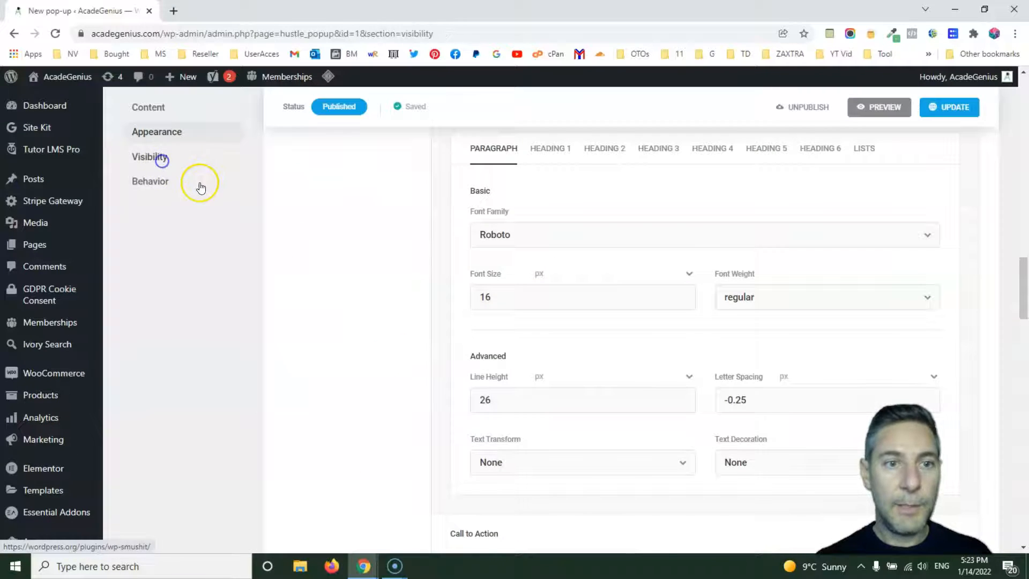
scroll(590, 287, down, 4)
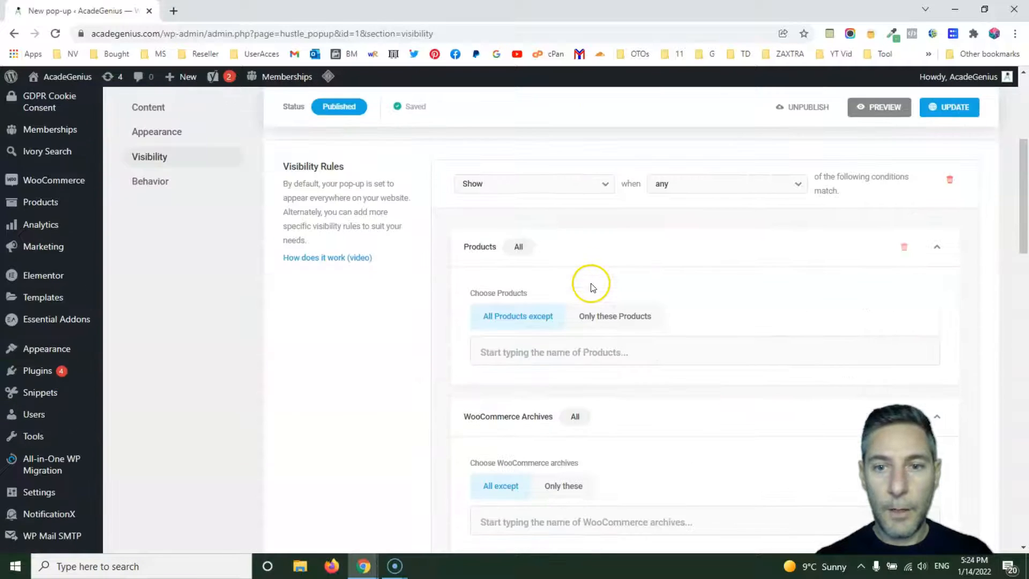
click(551, 192)
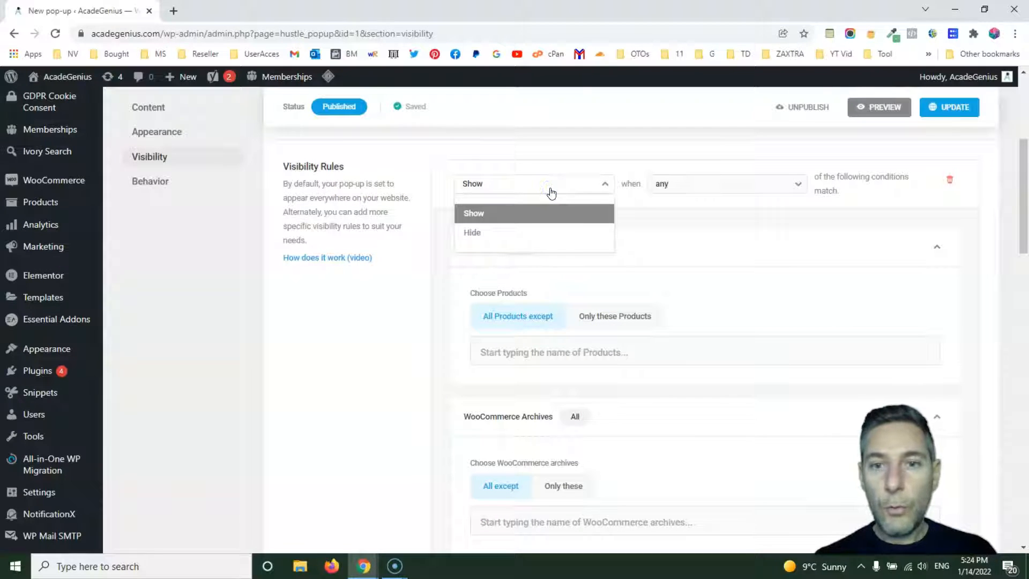
click(670, 189)
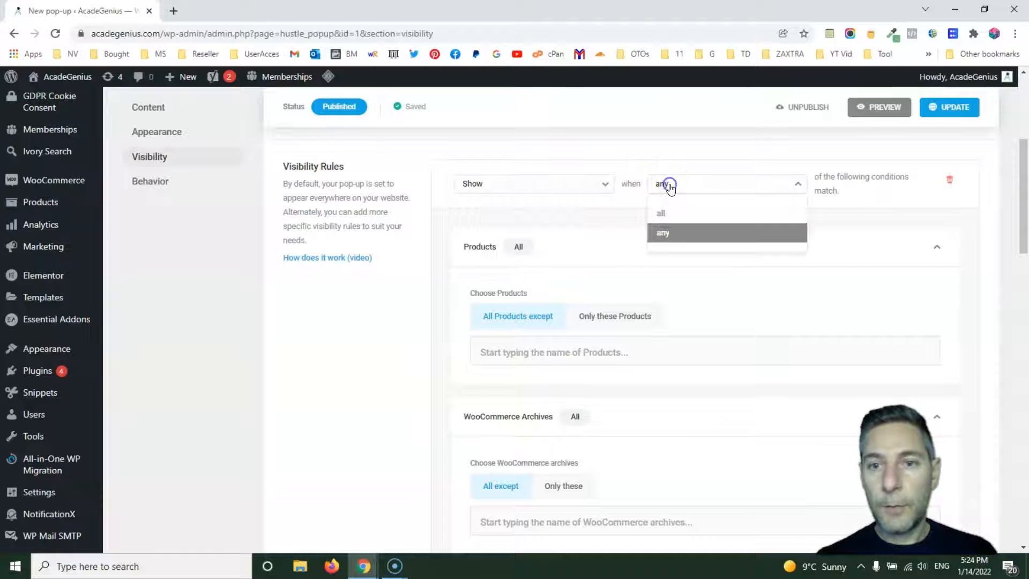
click(384, 295)
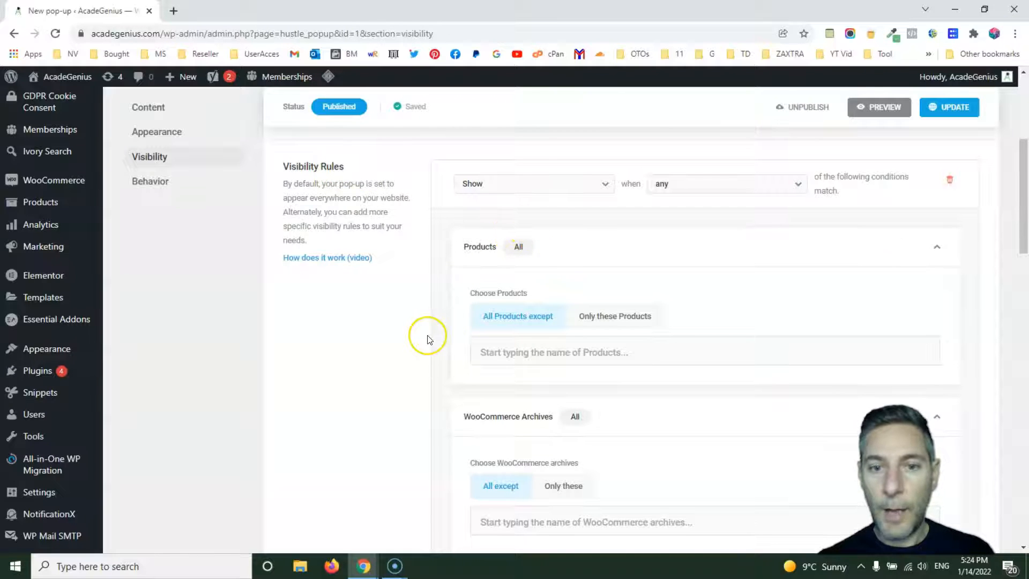
Try the "Only these Products" option in the Products condition, view the selectable products, and switch back to "All Products except"
scroll(428, 332, down, 1)
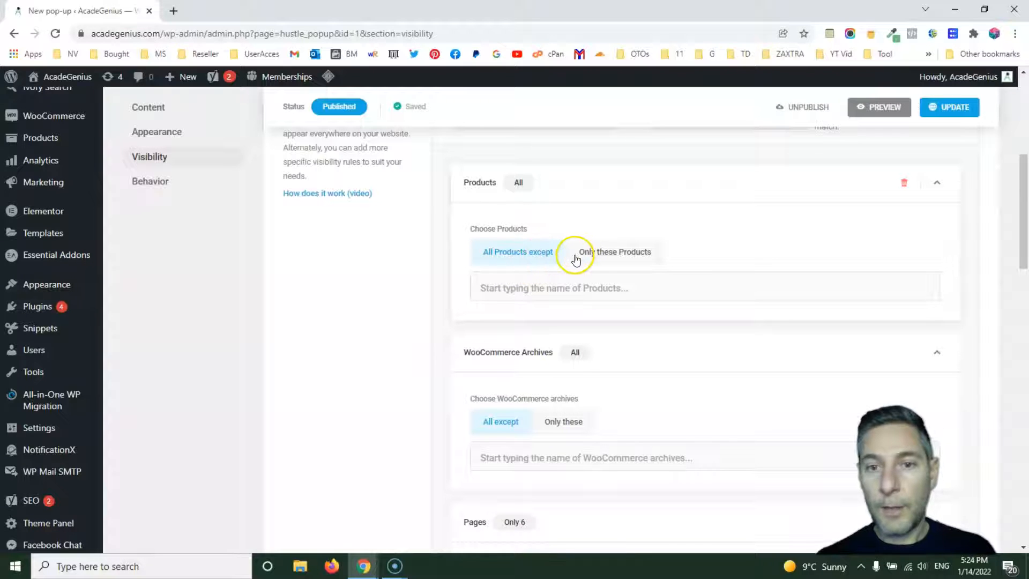
click(617, 256)
click(568, 287)
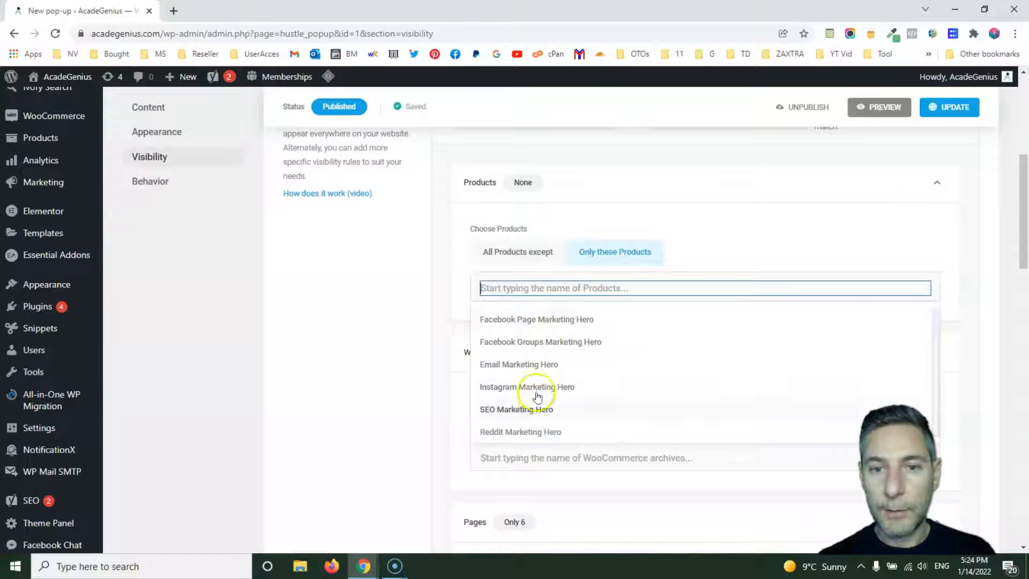
click(535, 257)
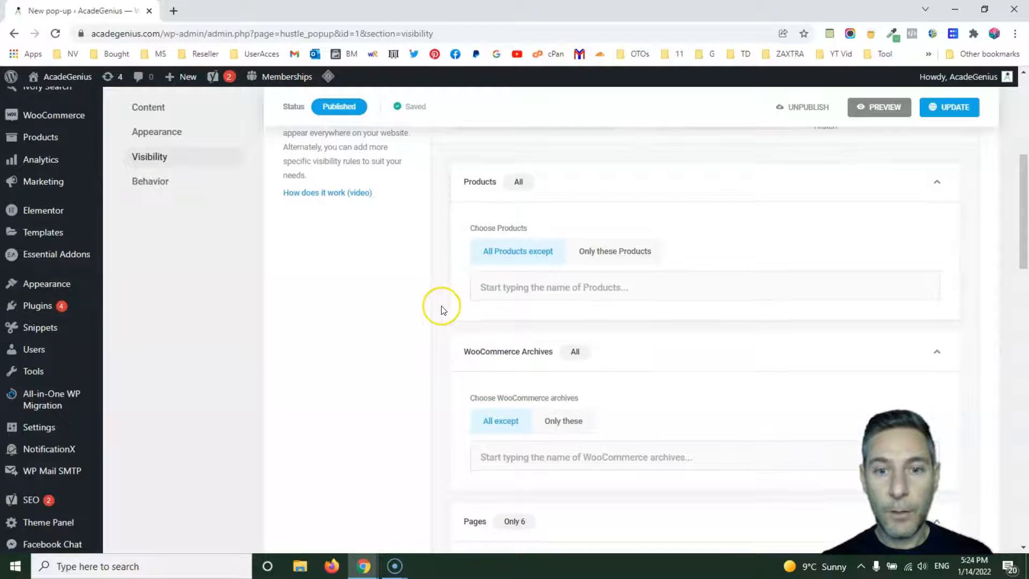
Examine the WooCommerce Archives condition and the pages selected in the Pages condition of the show rule
scroll(442, 306, down, 2)
scroll(429, 305, down, 1)
scroll(418, 300, down, 1)
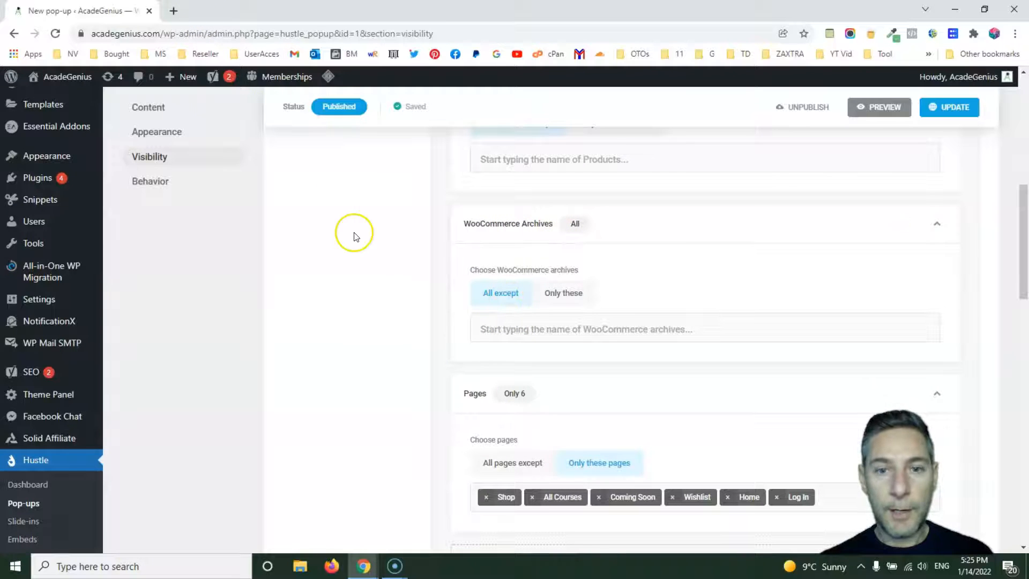
scroll(501, 301, down, 4)
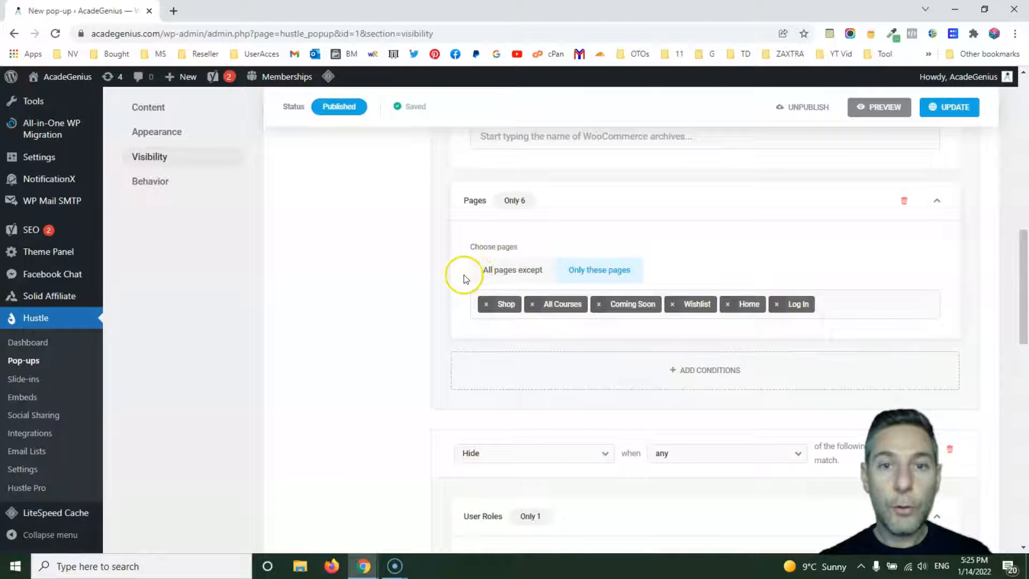
scroll(466, 283, up, 1)
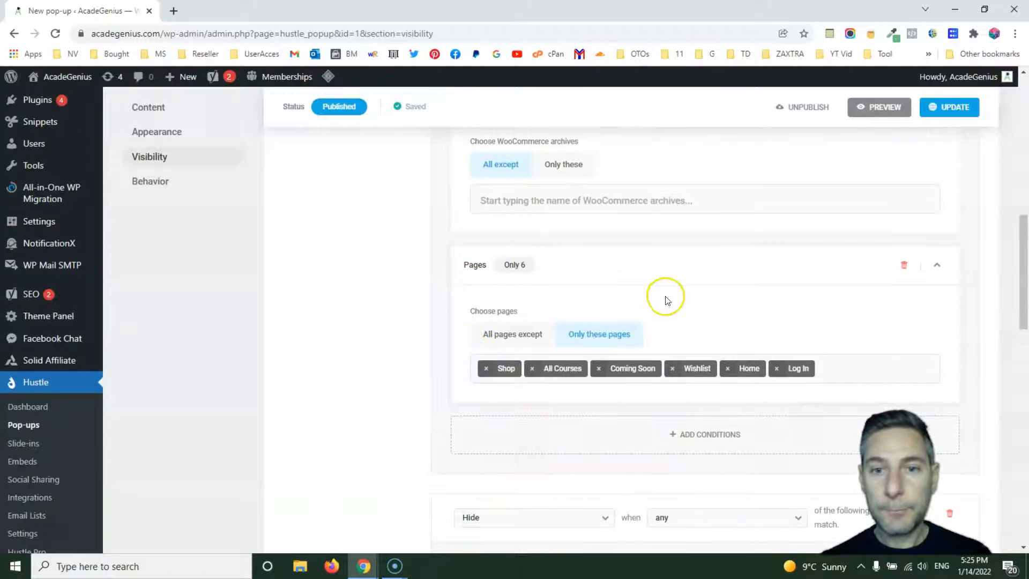
View the show/hide and all/any choices of the first visibility rule alongside its Products and WooCommerce Archives conditions
scroll(559, 299, up, 6)
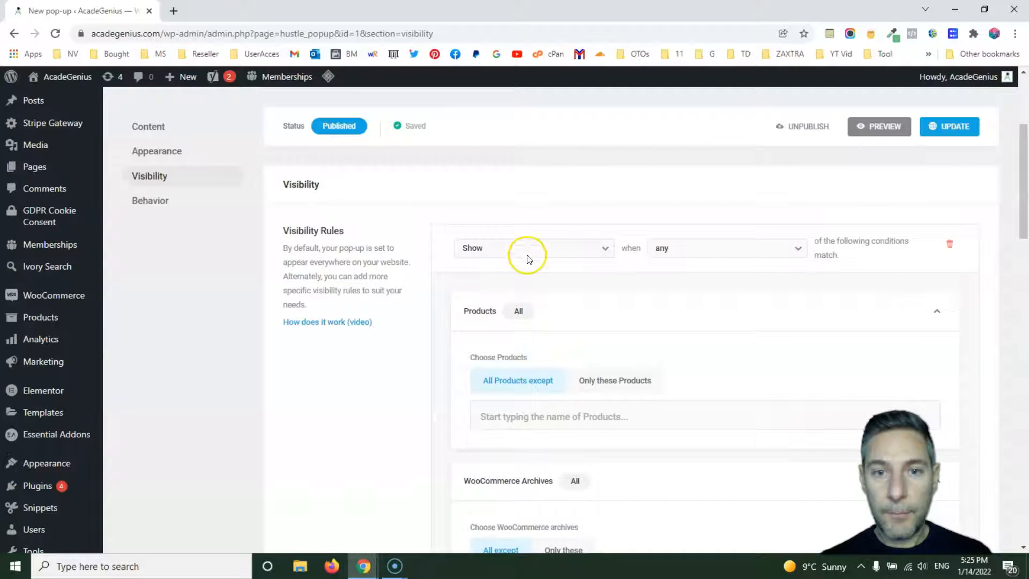
click(530, 247)
click(685, 259)
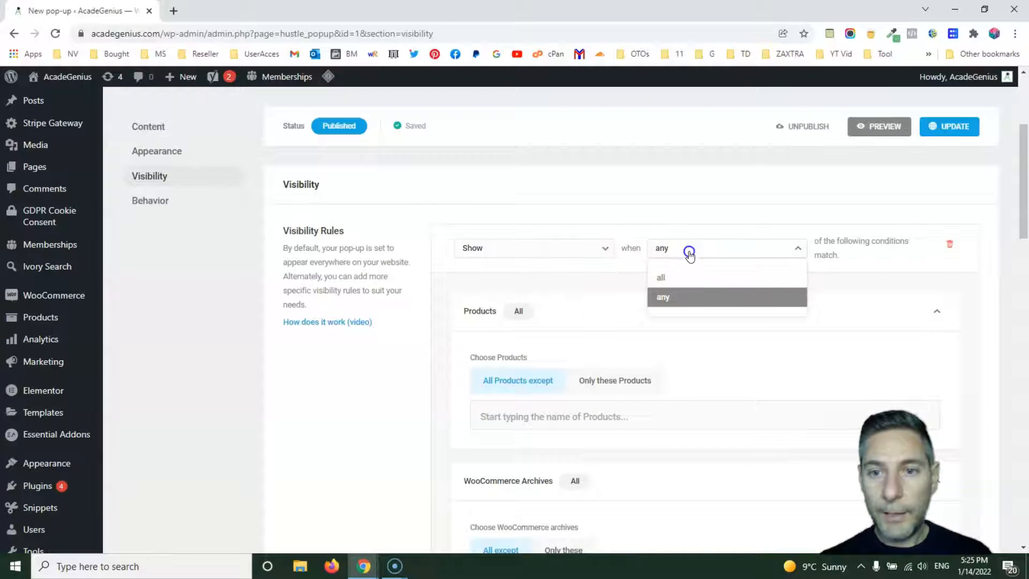
scroll(429, 348, down, 1)
scroll(458, 284, down, 4)
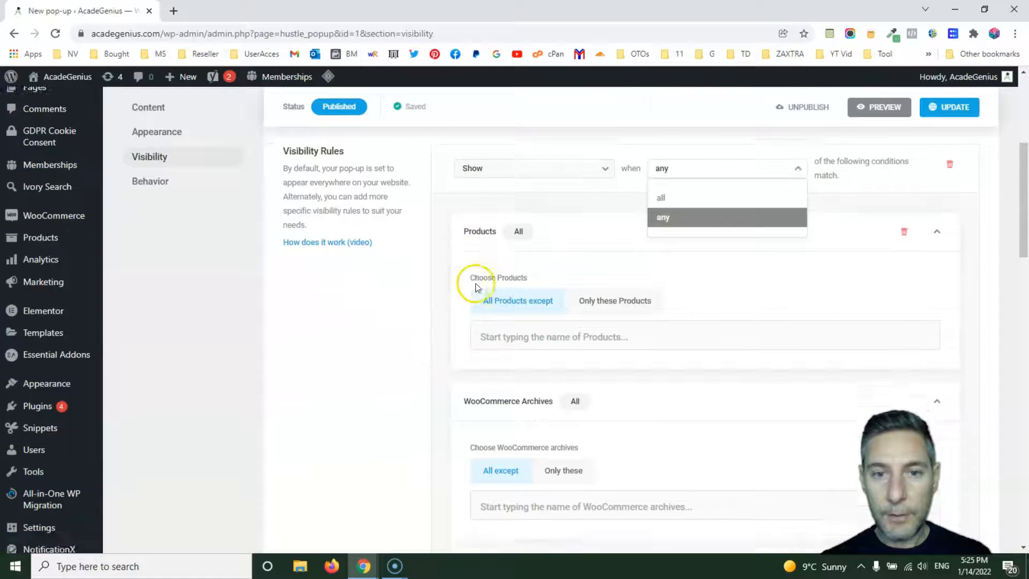
scroll(482, 335, up, 4)
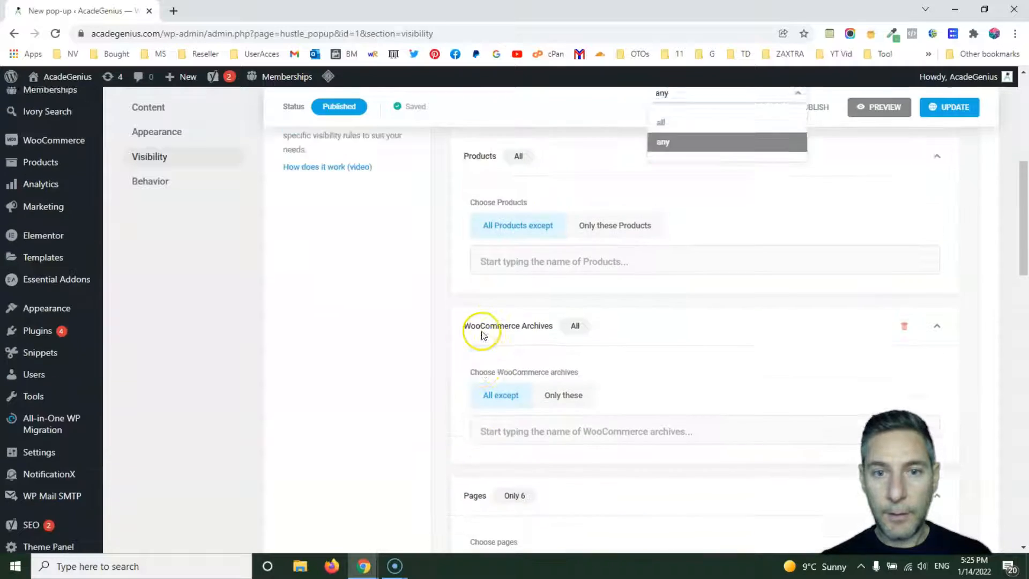
click(442, 306)
Try setting the first visibility rule to Hide when all of its conditions match
click(536, 179)
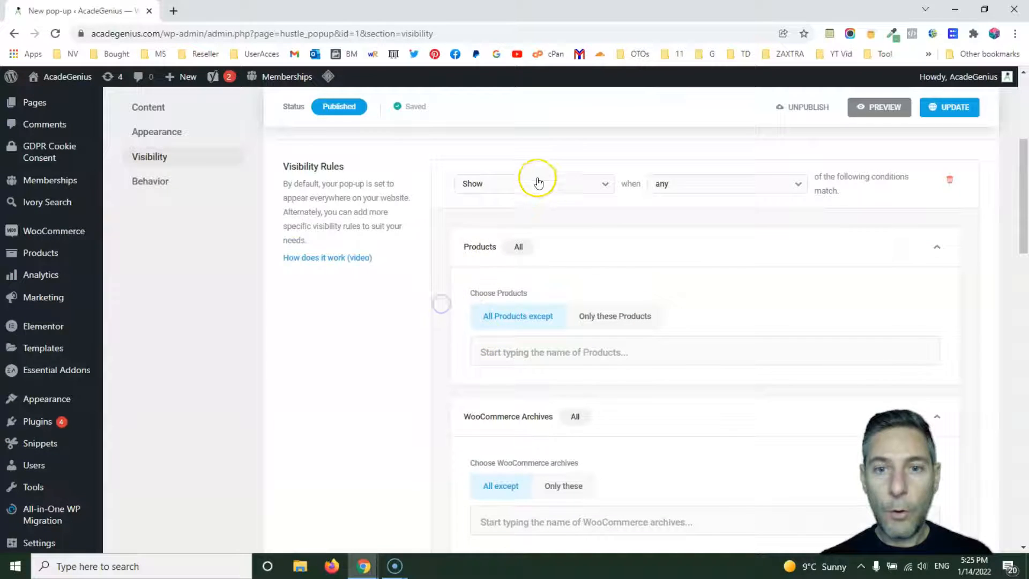
click(507, 230)
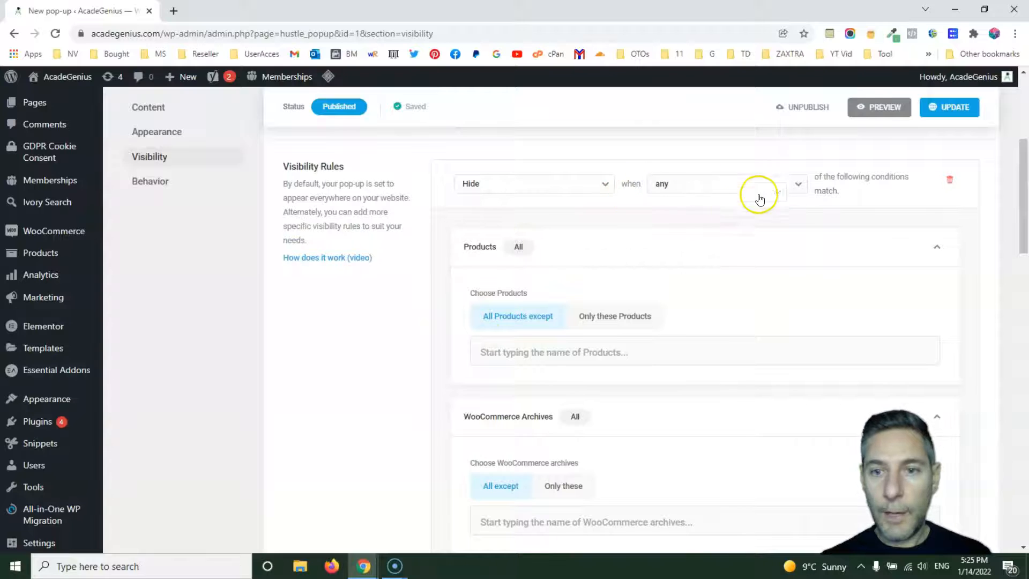
scroll(409, 389, down, 4)
scroll(637, 244, up, 4)
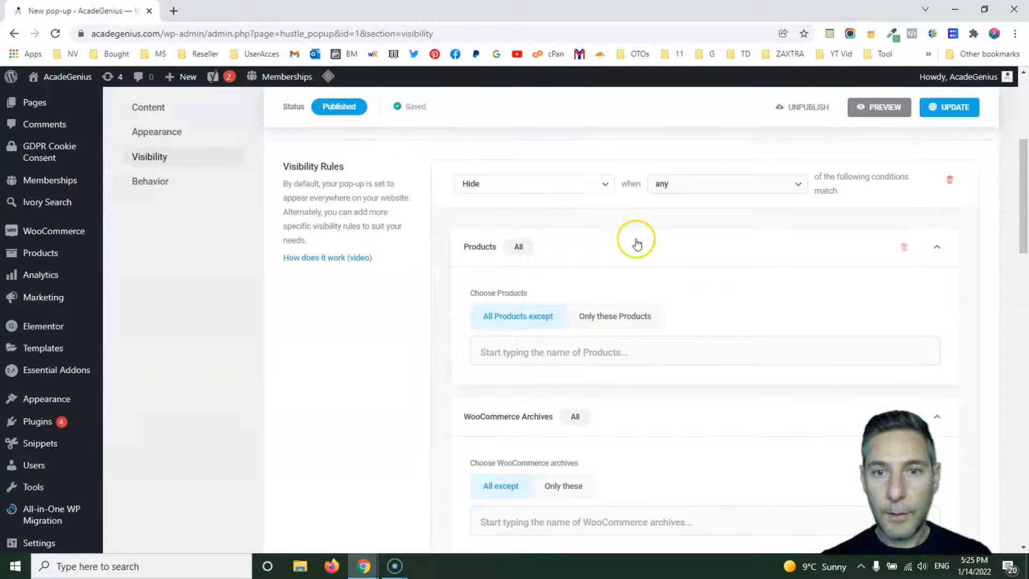
click(692, 187)
click(681, 214)
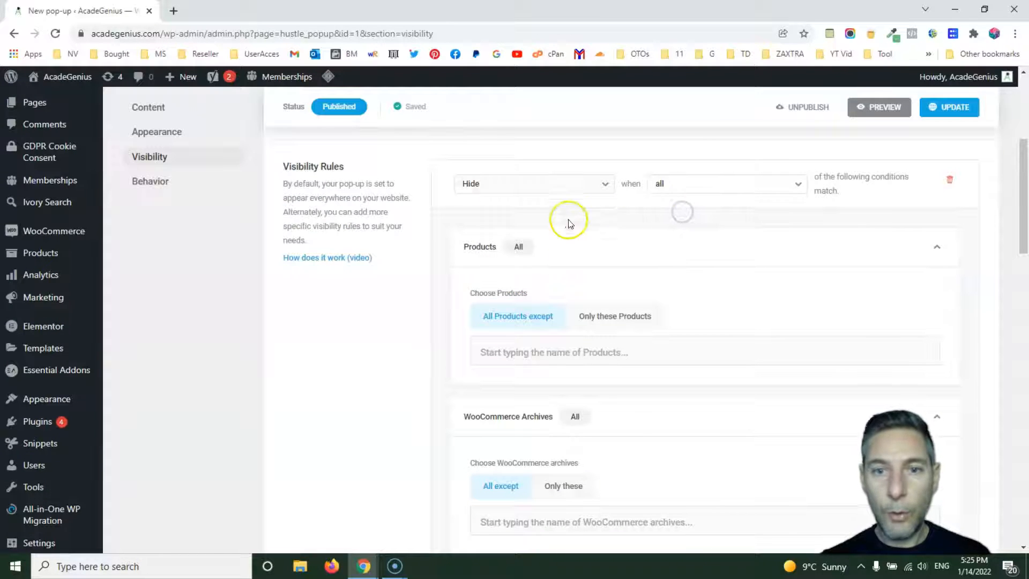
scroll(520, 376, down, 4)
scroll(523, 373, up, 4)
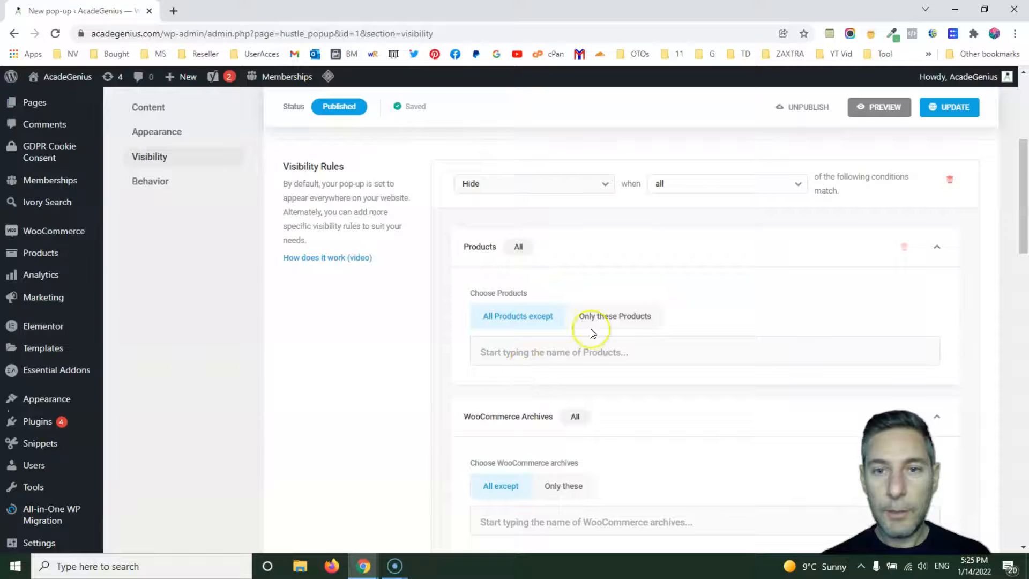
Set the first visibility rule back to Show when any of its conditions match
click(584, 182)
click(542, 210)
click(697, 184)
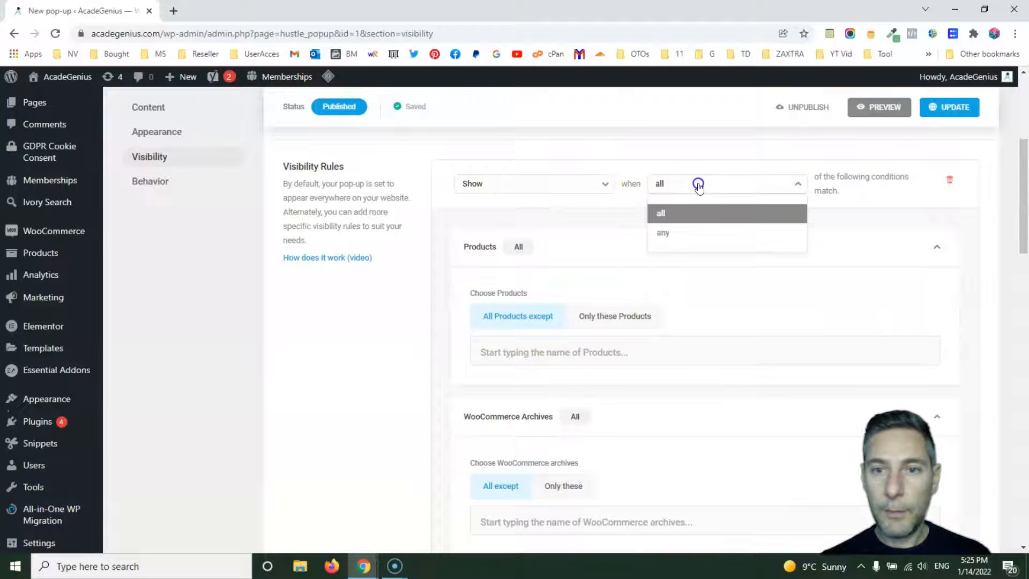
click(675, 233)
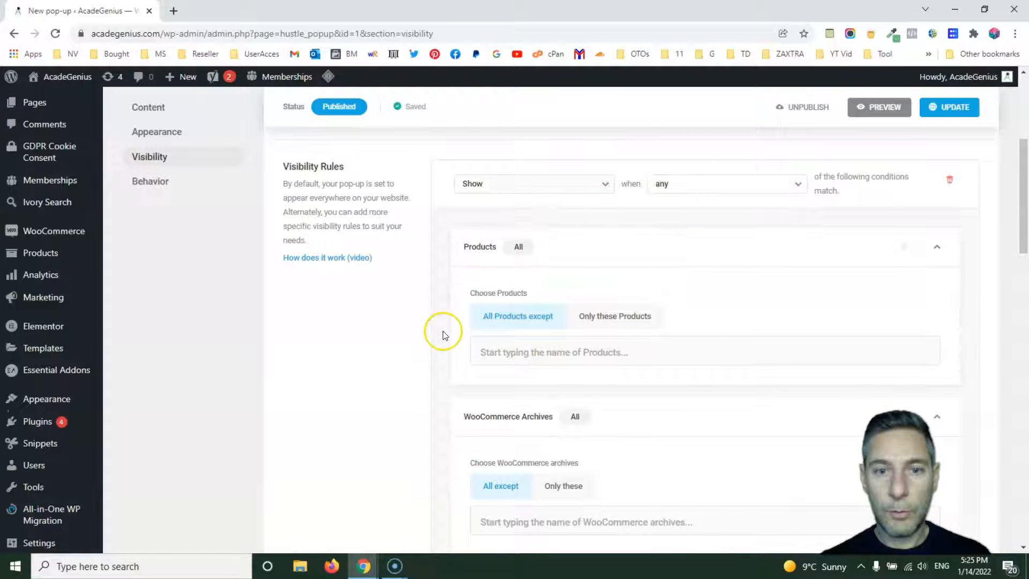
View the hide rule, and open and close the list of conditions that can be added to the show rule
scroll(431, 332, down, 10)
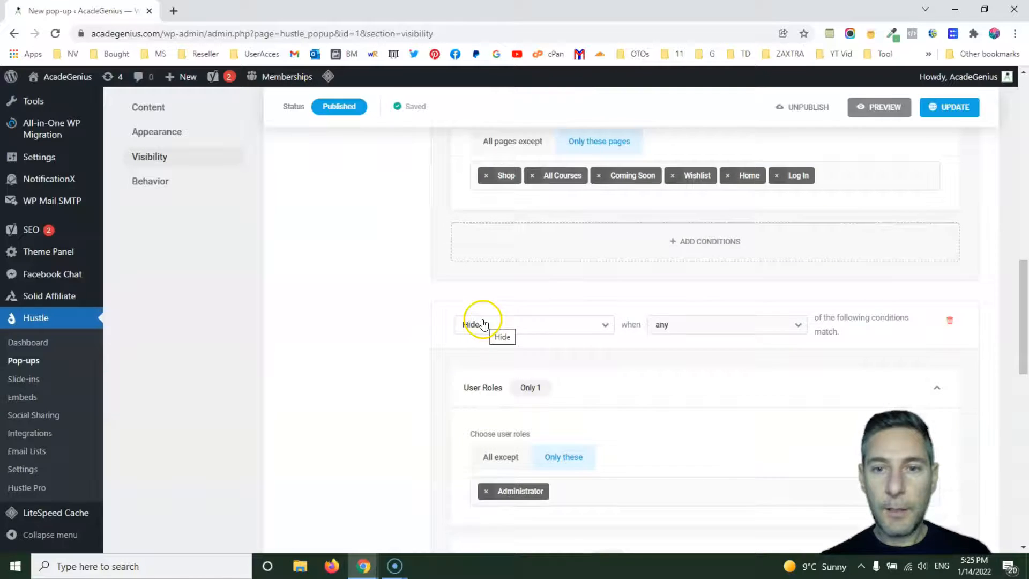
scroll(472, 301, up, 1)
click(692, 315)
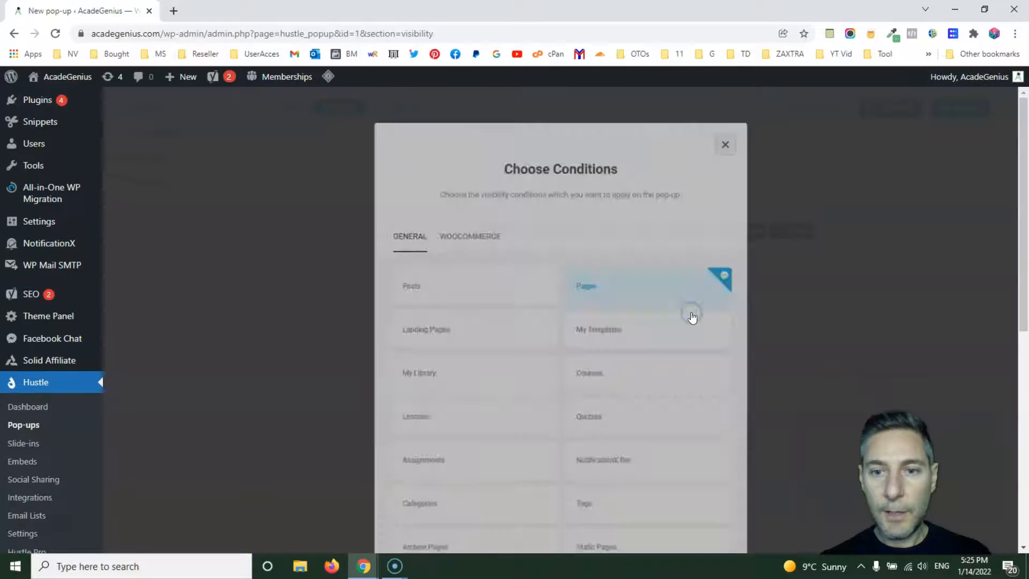
click(730, 130)
Review all the conditions of the show rule and the hide rule, including products, pages, user roles and visitor's status
scroll(468, 321, up, 3)
scroll(464, 328, up, 5)
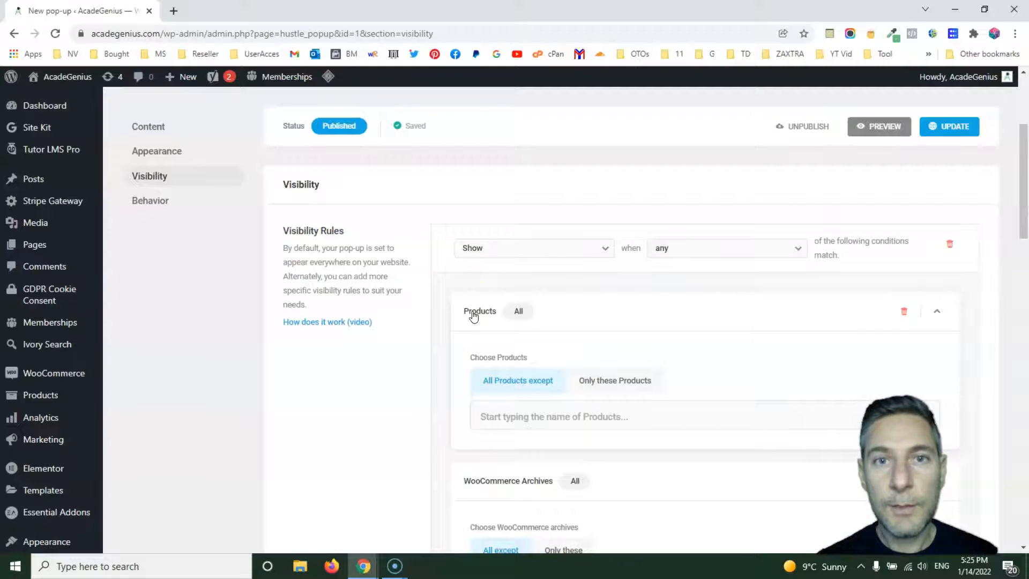
scroll(379, 299, down, 20)
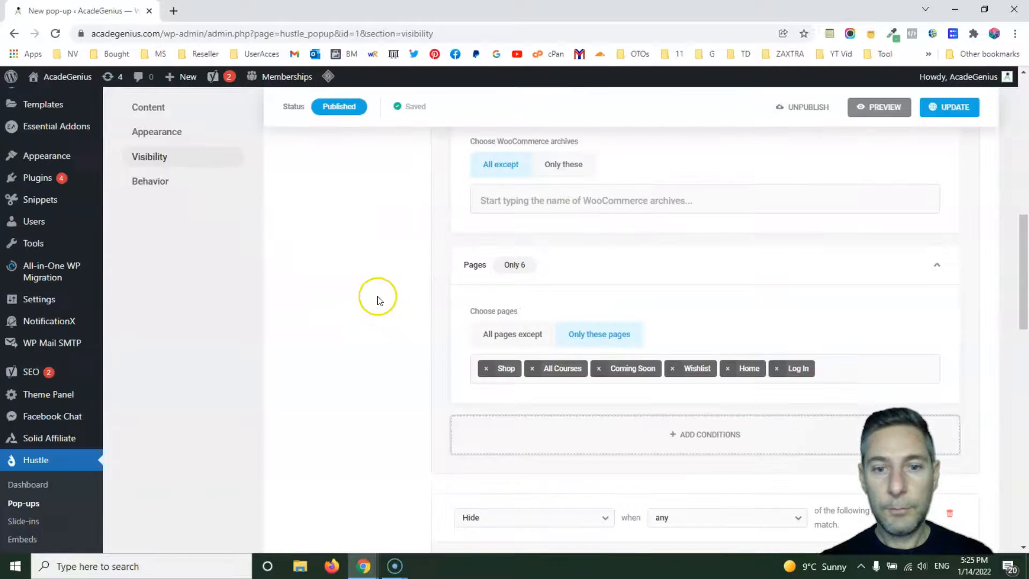
scroll(395, 311, down, 4)
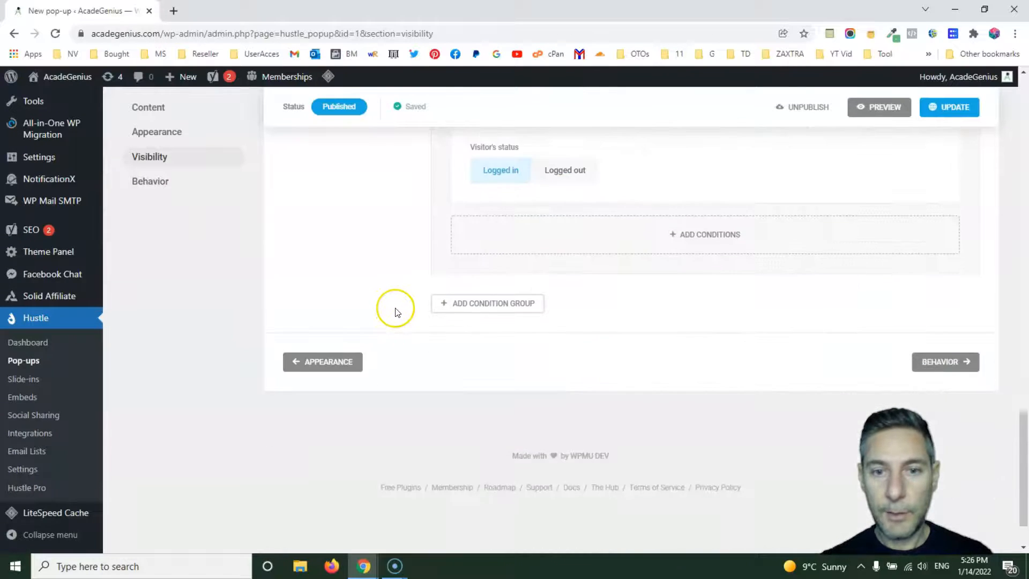
scroll(399, 315, up, 8)
scroll(407, 320, up, 10)
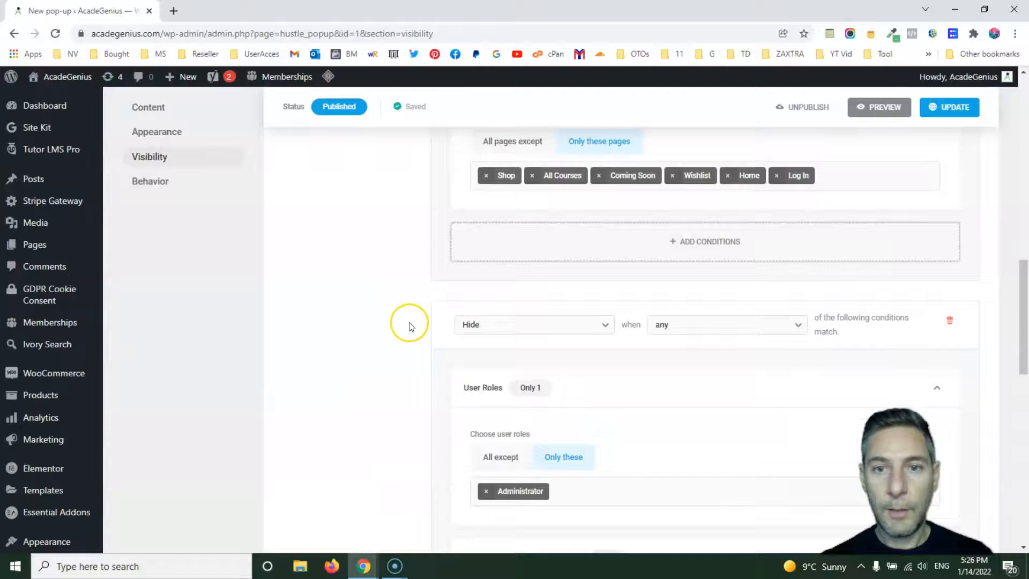
scroll(370, 306, up, 1)
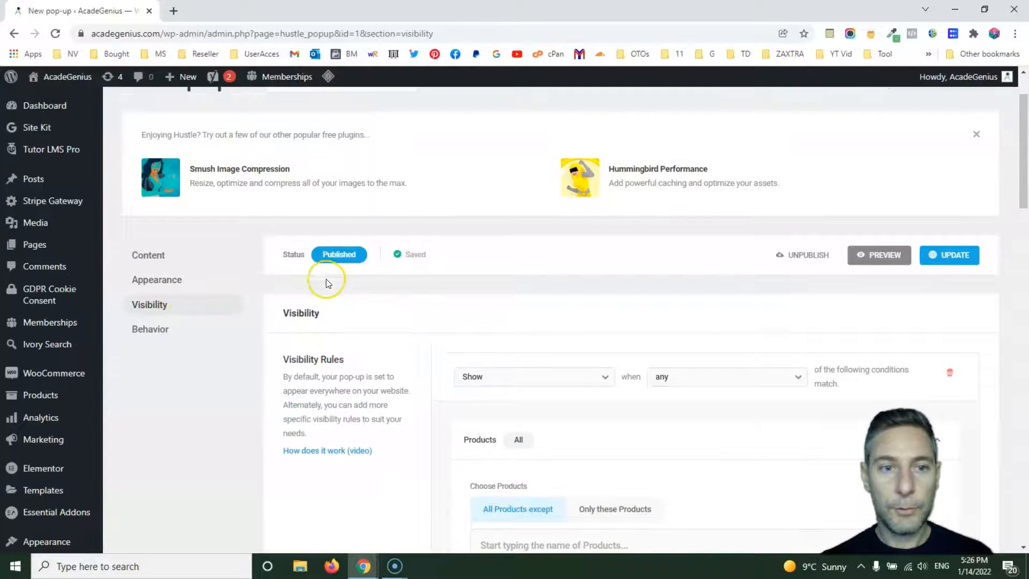
Open the behavior settings and examine the schedule, the pop-up triggers and the available entrance animations
click(183, 329)
scroll(586, 306, down, 3)
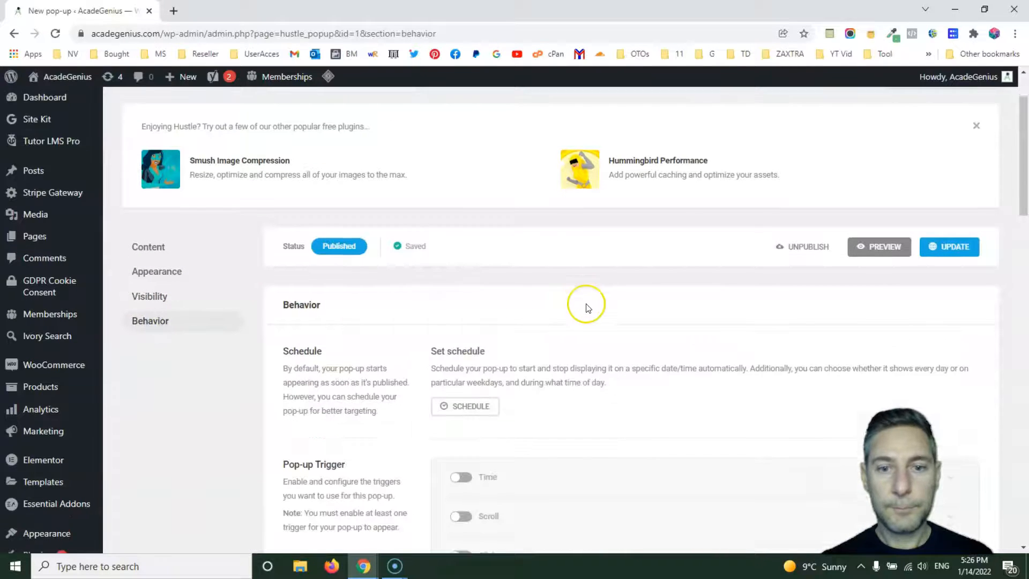
scroll(586, 308, down, 1)
scroll(589, 309, down, 1)
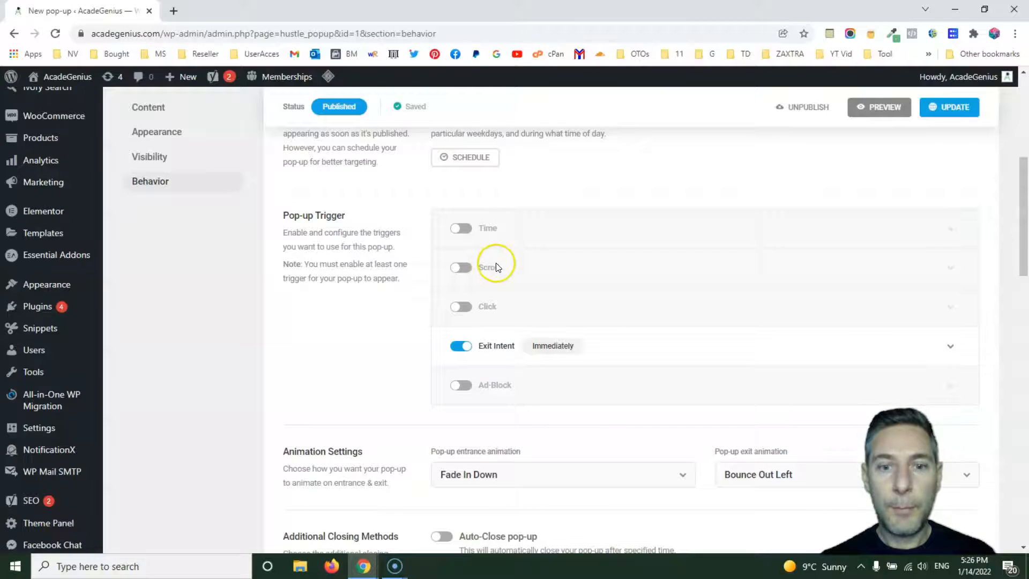
scroll(496, 266, down, 4)
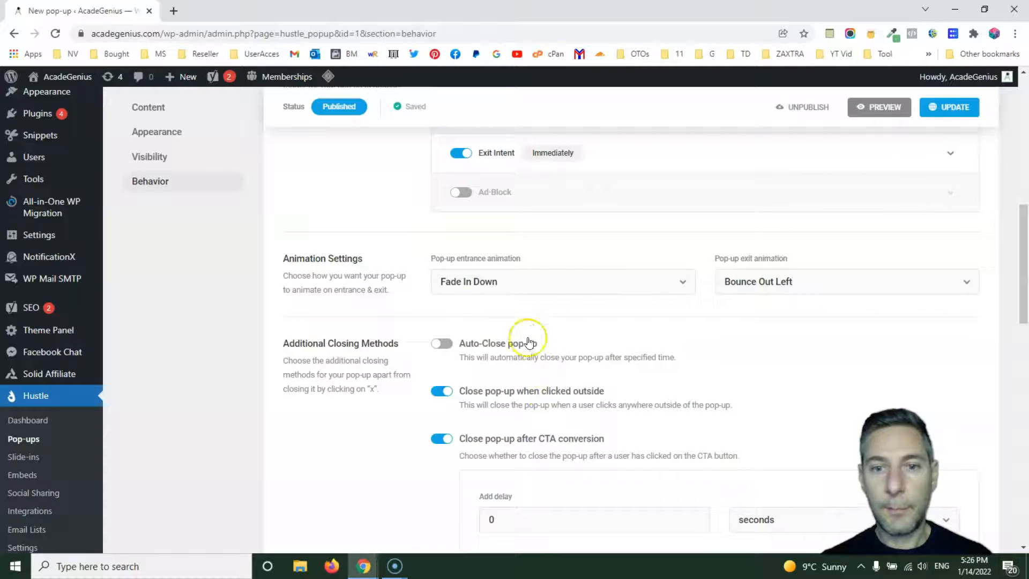
click(571, 274)
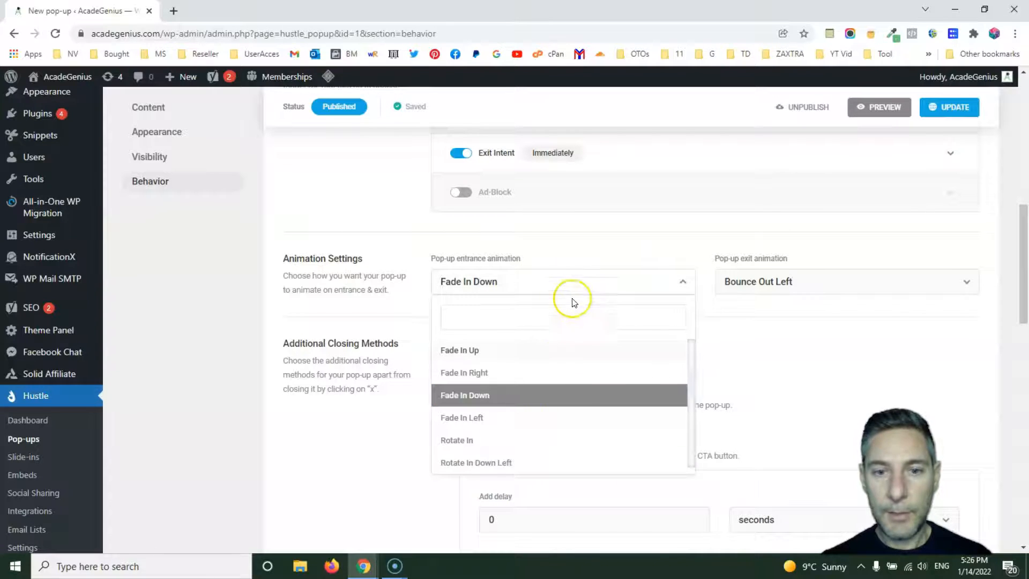
click(418, 252)
Try the Auto-Close pop-up option, view its delay setting, and turn it back off
scroll(482, 279, down, 1)
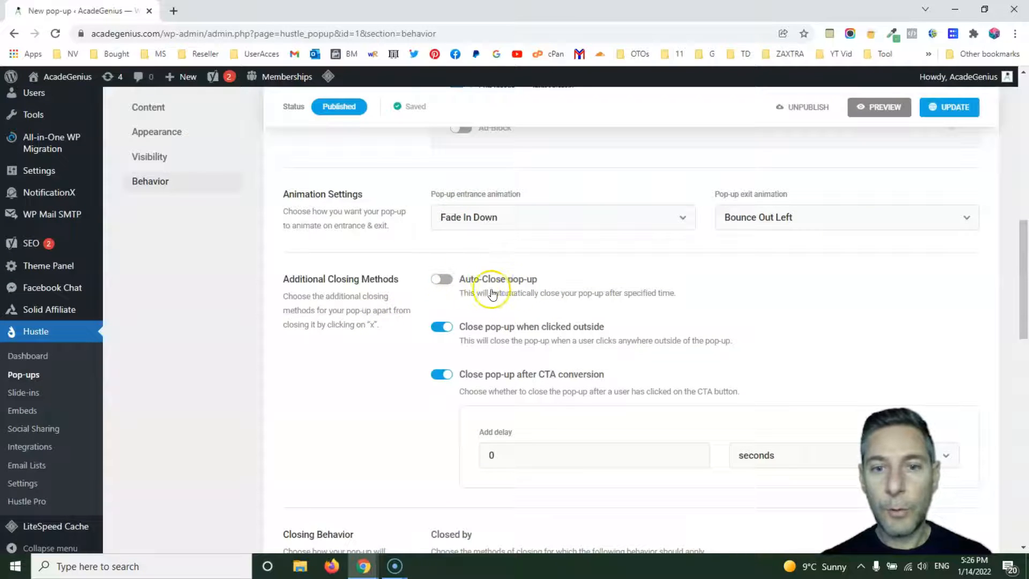
click(447, 280)
click(444, 283)
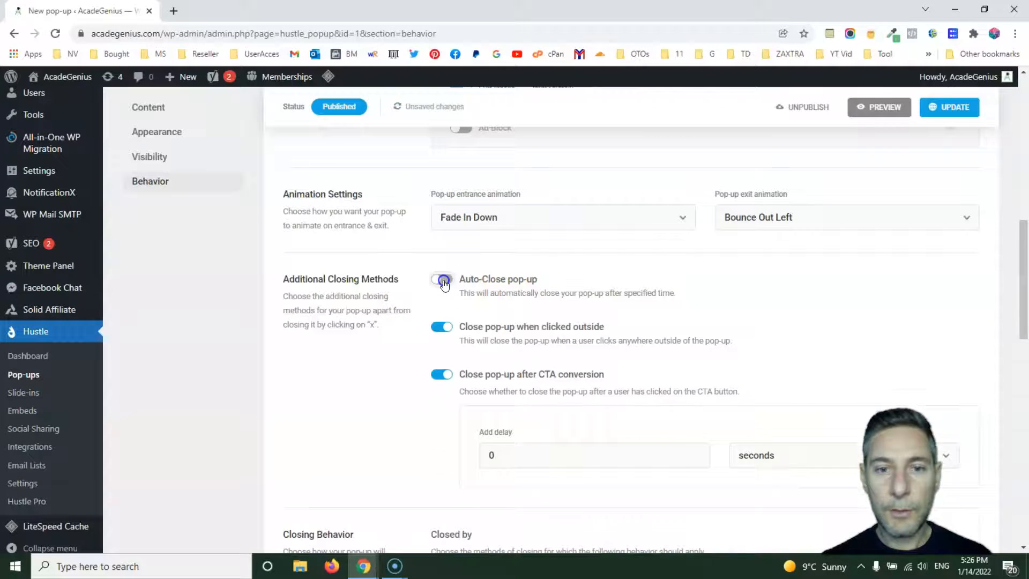
click(443, 281)
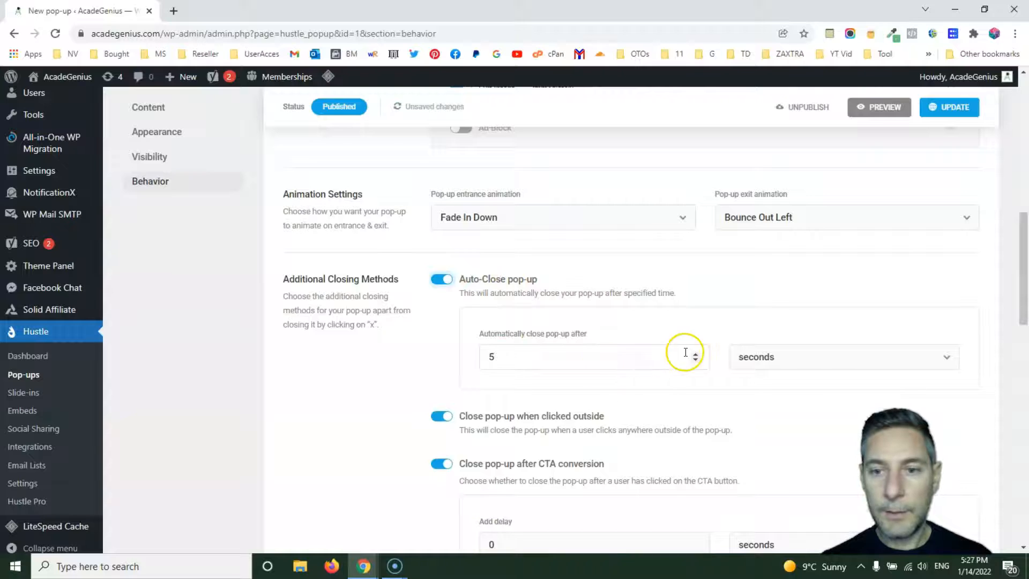
click(439, 279)
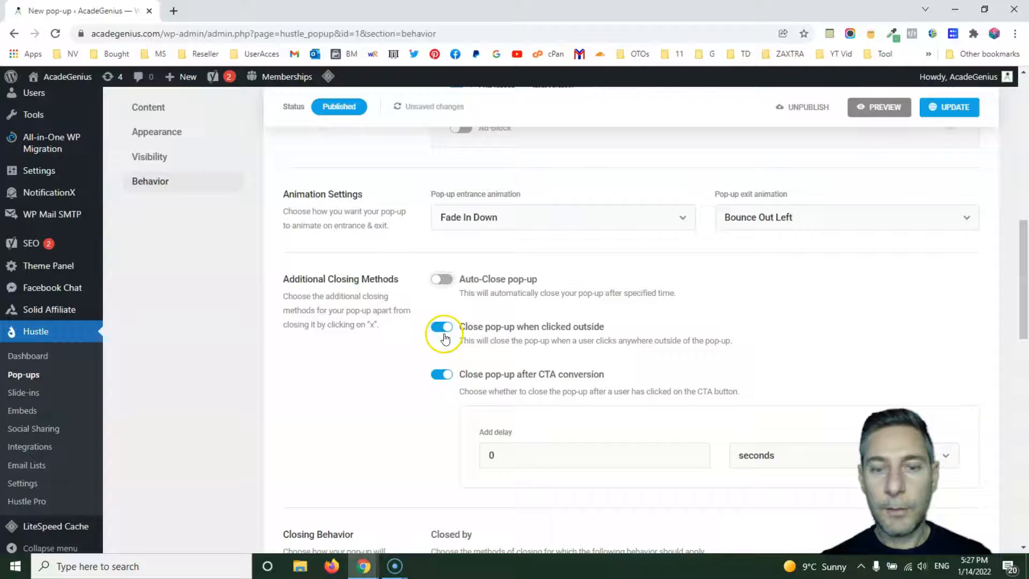
Examine the additional closing methods, the closed-by options and the choices for what happens when a visitor closes the pop-up
scroll(445, 338, down, 1)
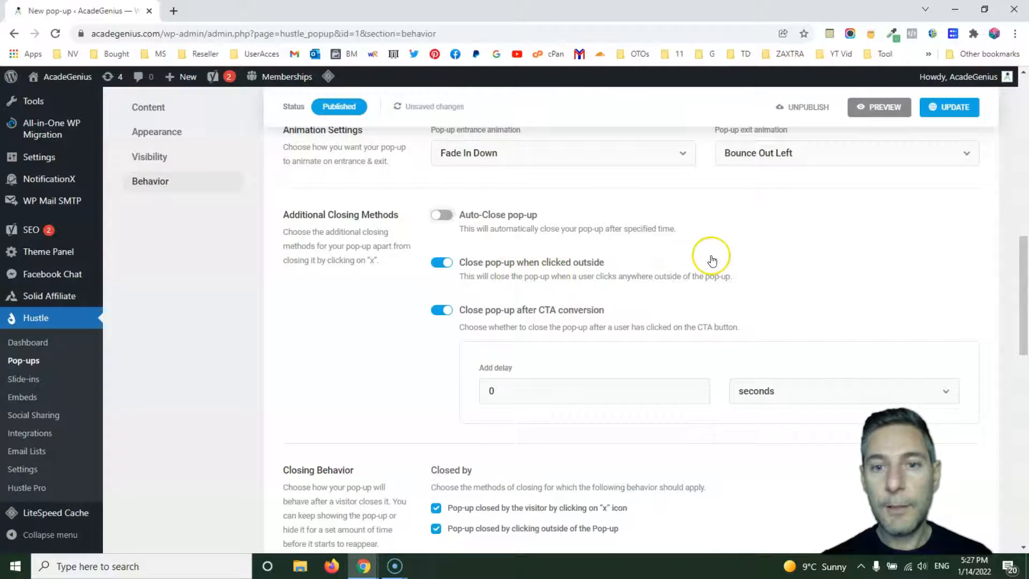
scroll(632, 293, down, 1)
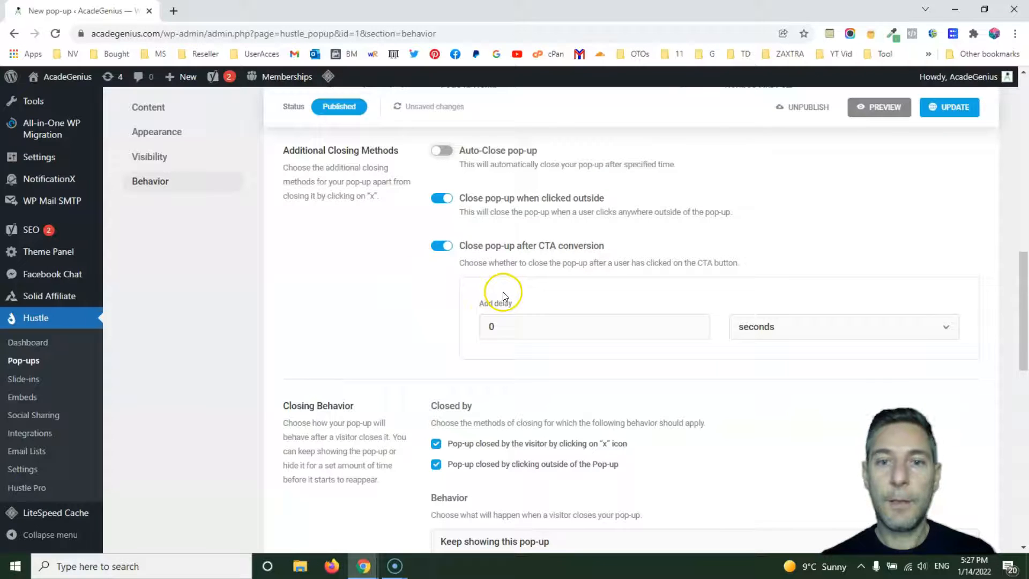
scroll(420, 310, down, 3)
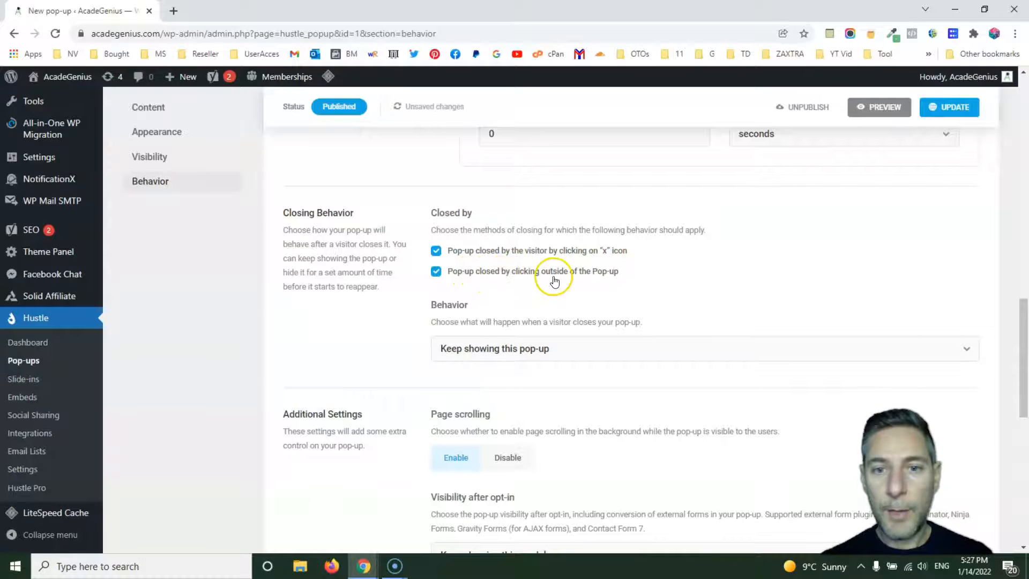
scroll(628, 281, down, 1)
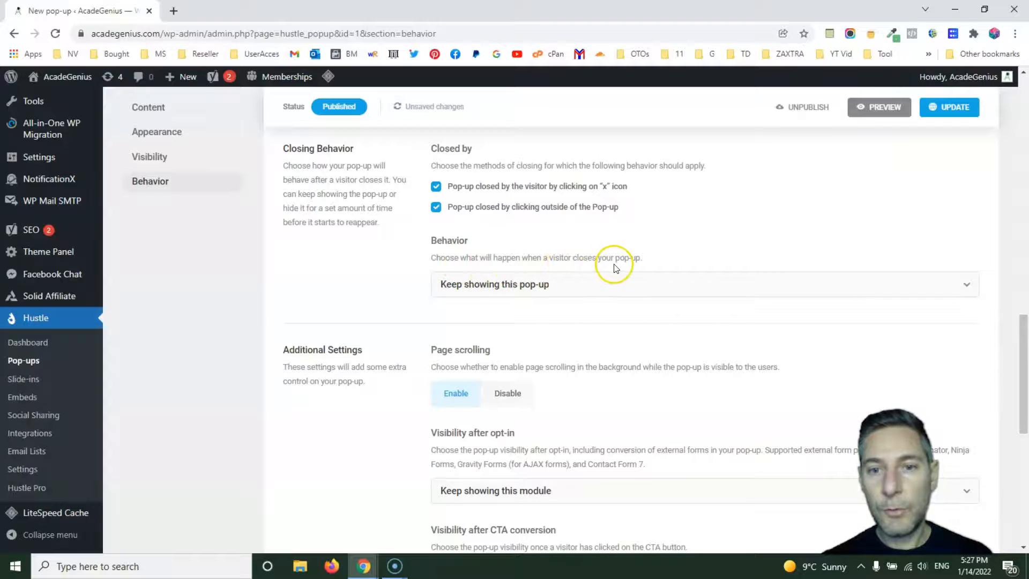
click(503, 290)
click(497, 317)
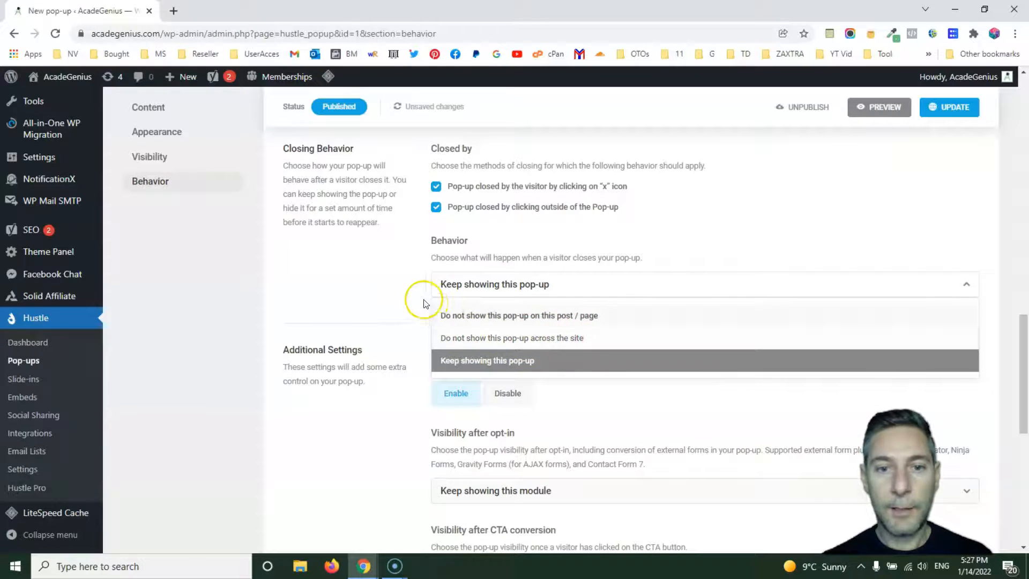
click(403, 292)
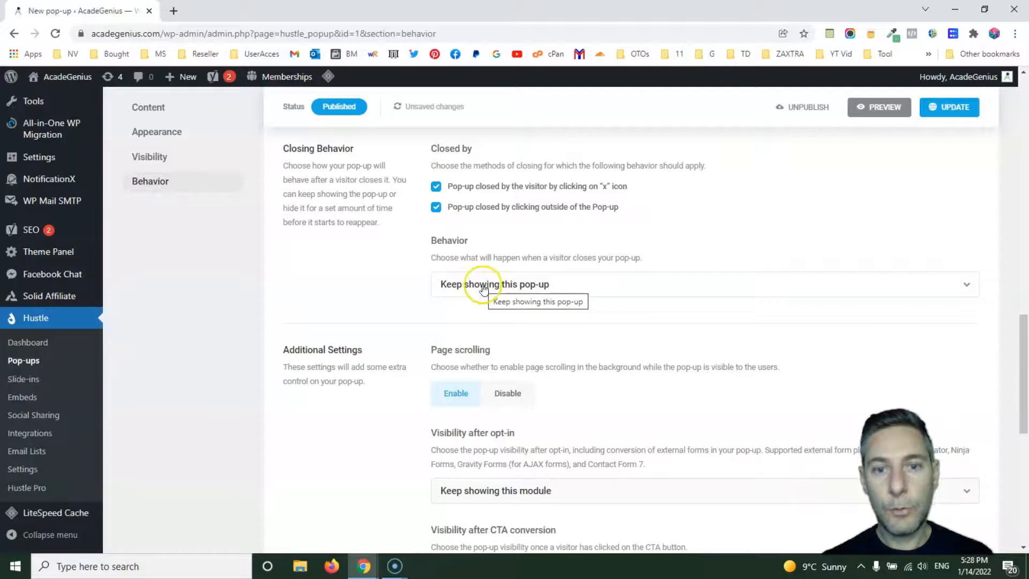
Review the additional settings for page scrolling, visibility after opt-in and CTA conversion, and external form conversion behavior
scroll(444, 311, down, 2)
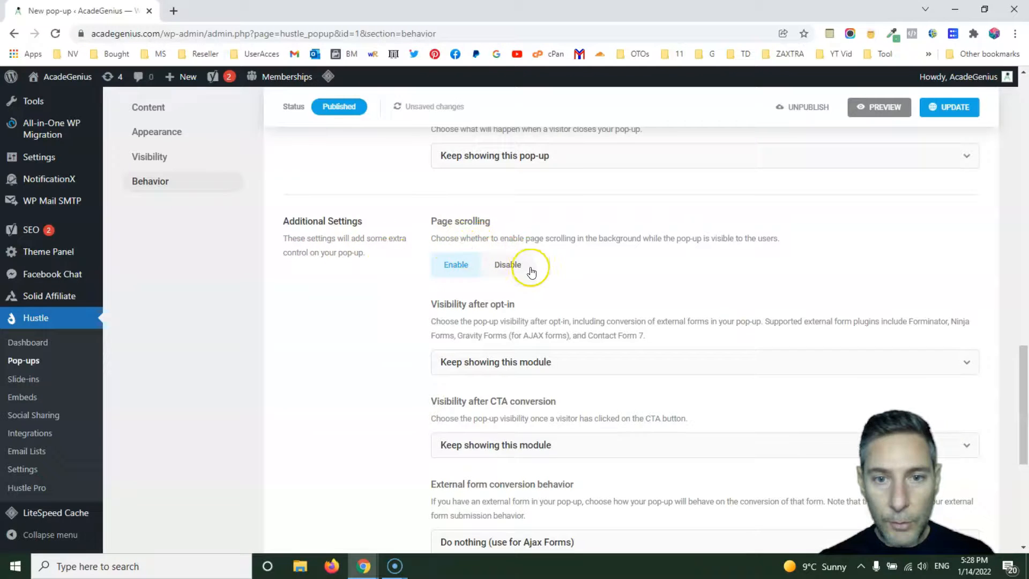
scroll(531, 272, down, 2)
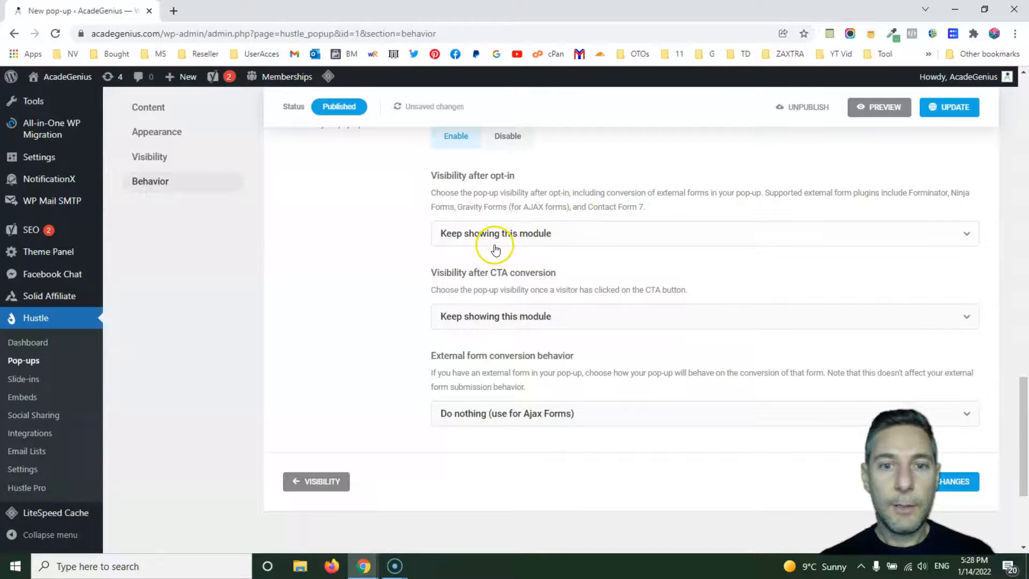
scroll(542, 258, down, 3)
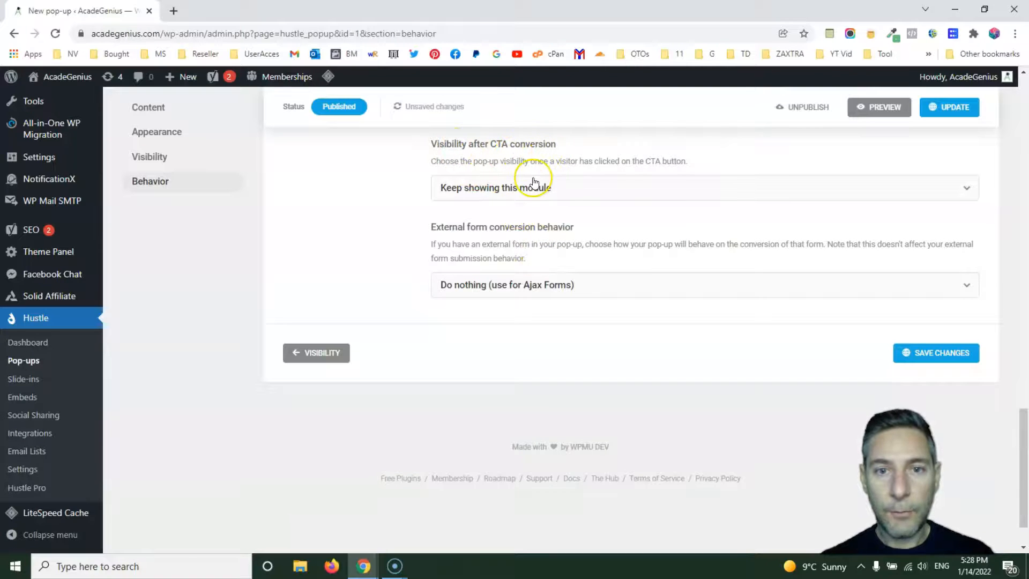
Review the behavior settings again, from external form conversion and visibility after conversion back through closing methods, animations, triggers and schedule
scroll(560, 225, up, 1)
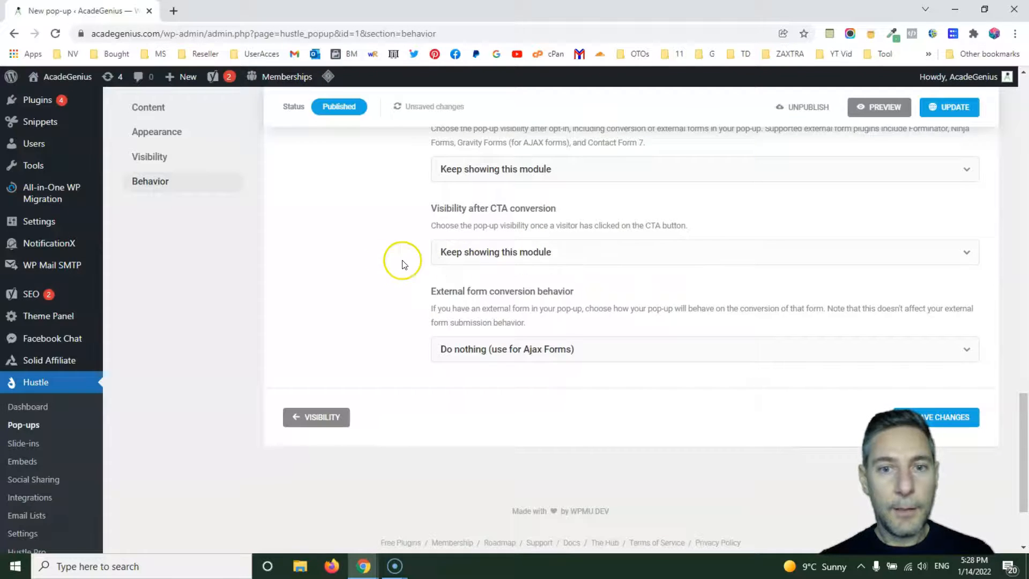
scroll(373, 263, up, 1)
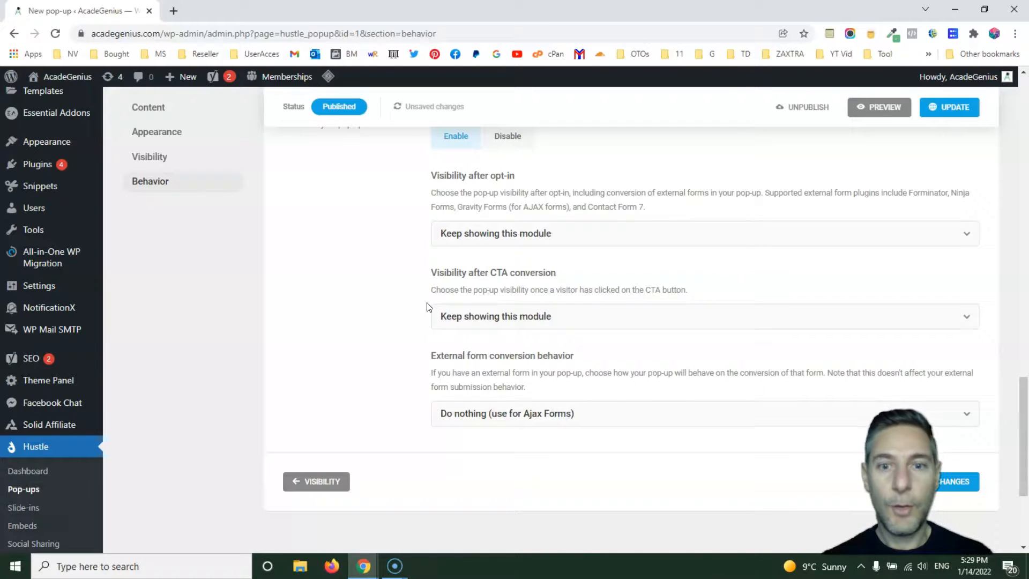
scroll(433, 307, down, 2)
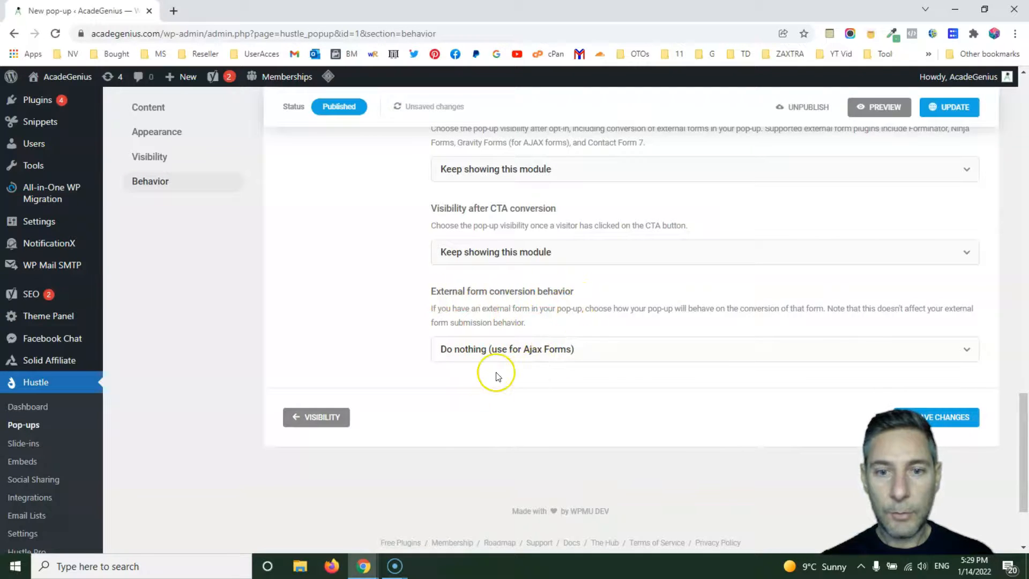
scroll(440, 306, up, 5)
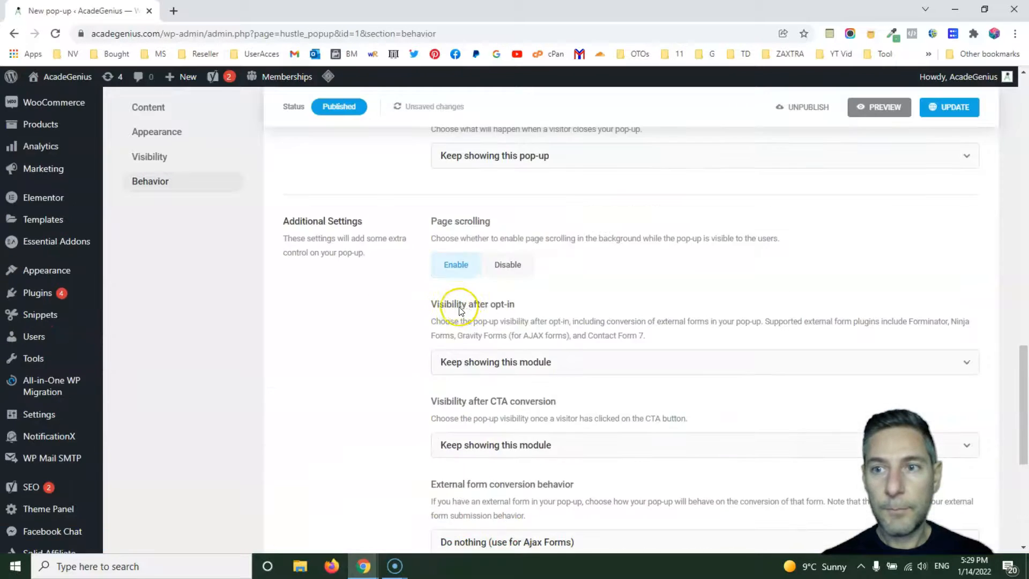
scroll(465, 247, up, 4)
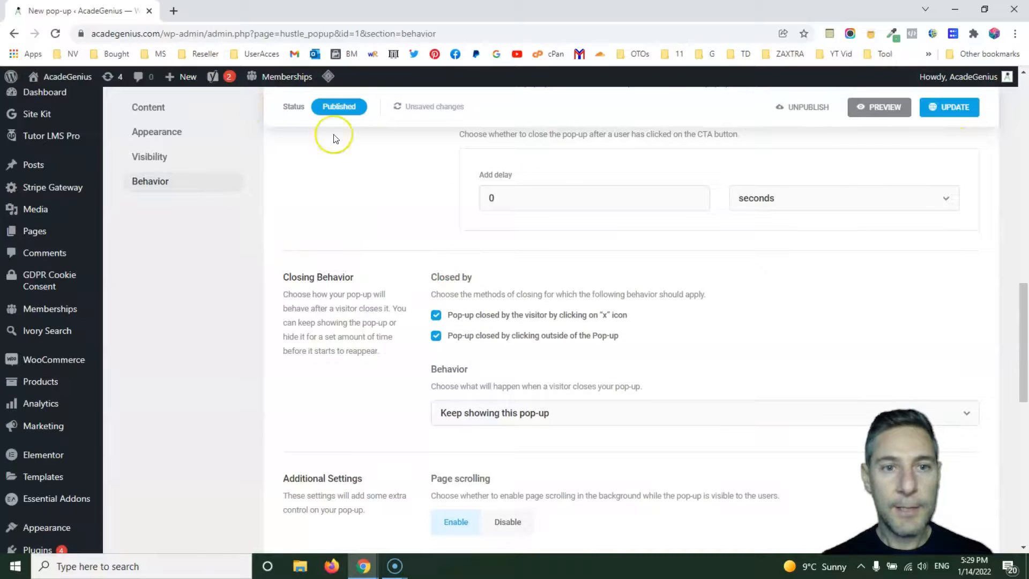
scroll(112, 315, down, 10)
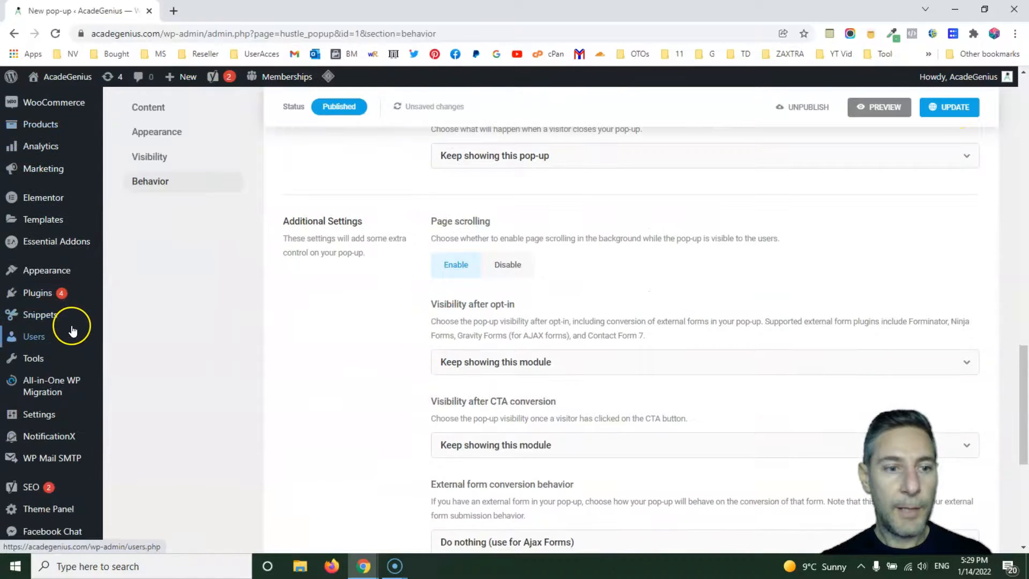
scroll(73, 311, down, 1)
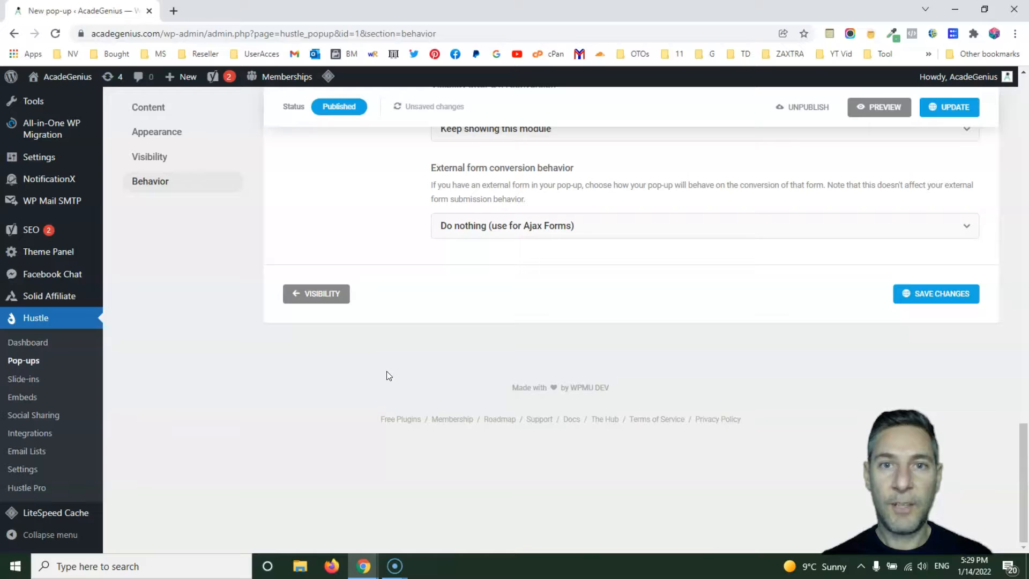
scroll(62, 438, up, 1)
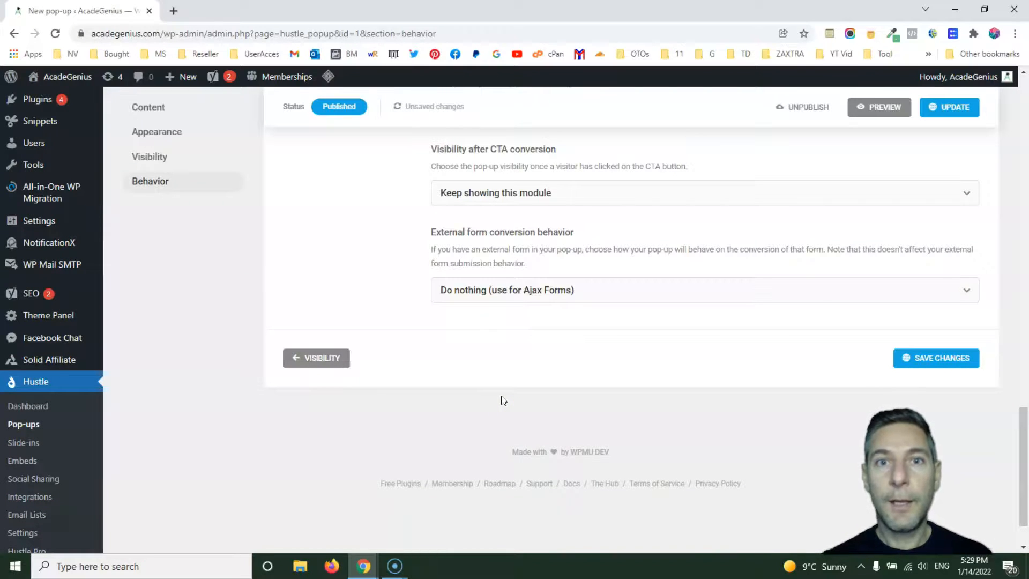
scroll(493, 389, up, 10)
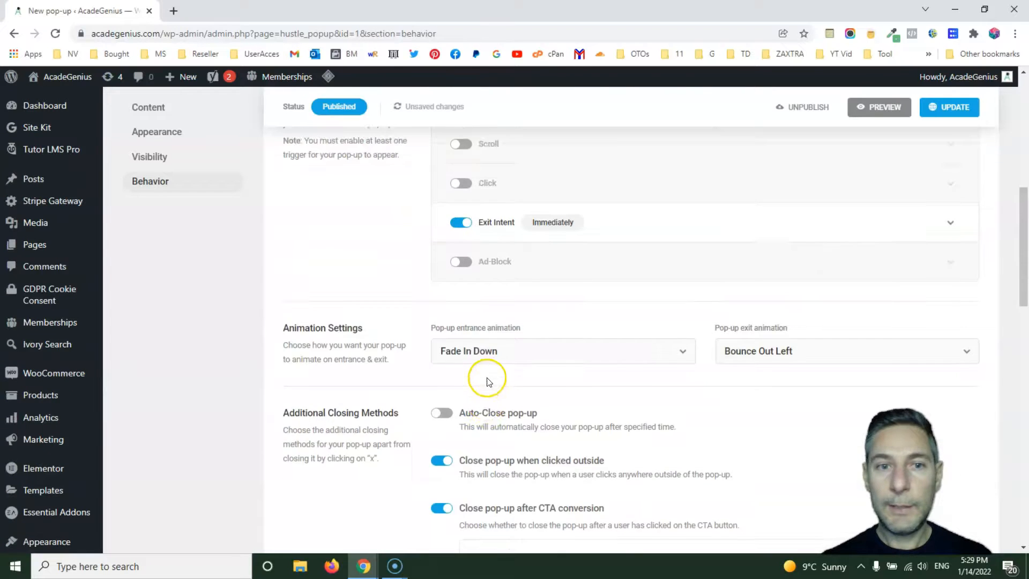
scroll(488, 381, up, 10)
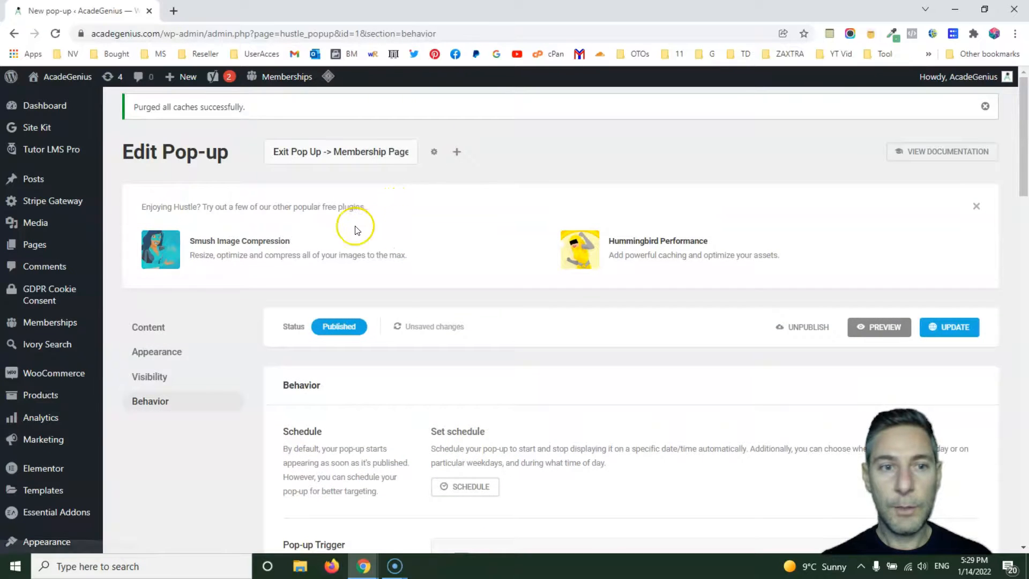
Open the list of all Hustle pop-ups and bring up the Exit Pop Up -> Membership Page entry
scroll(62, 378, down, 10)
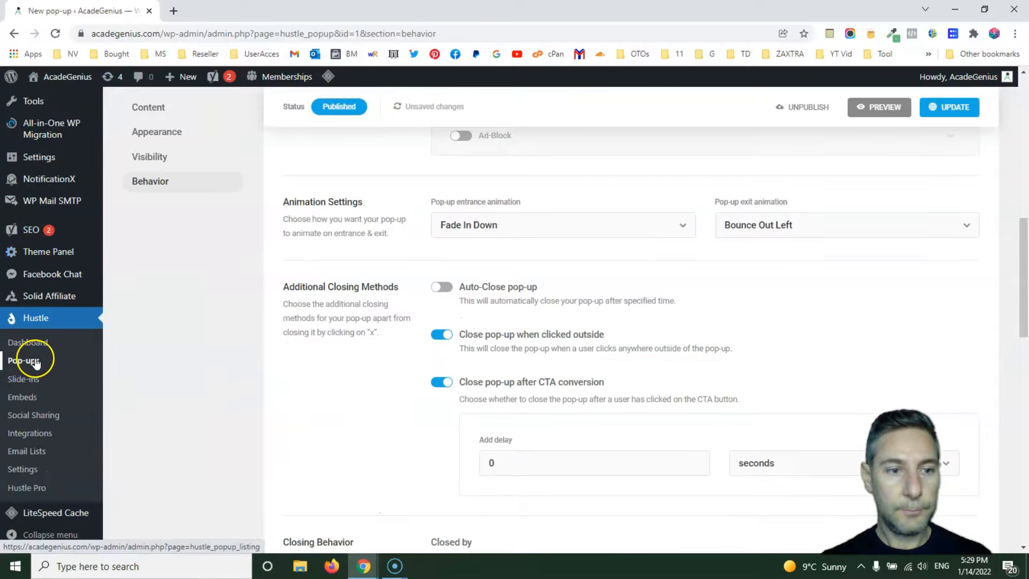
click(35, 362)
click(581, 102)
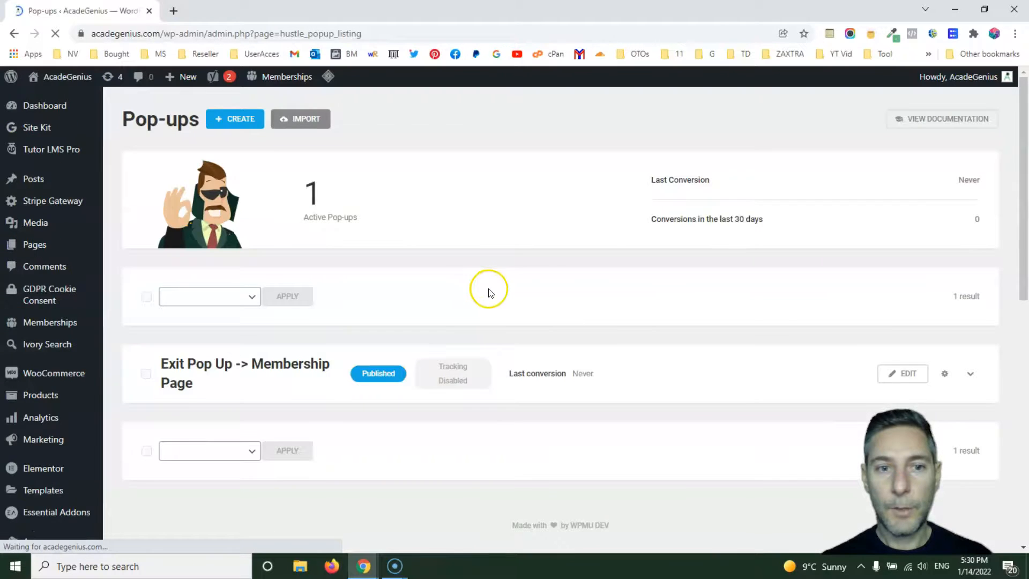
scroll(489, 292, down, 4)
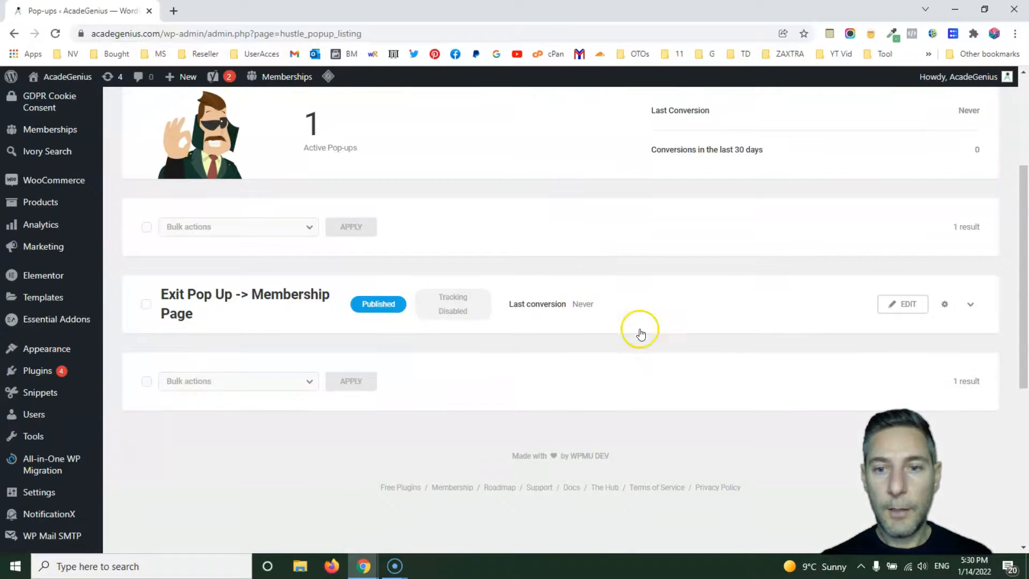
Unpublish the Exit Pop Up -> Membership Page pop-up from its list entry and publish it again
click(947, 306)
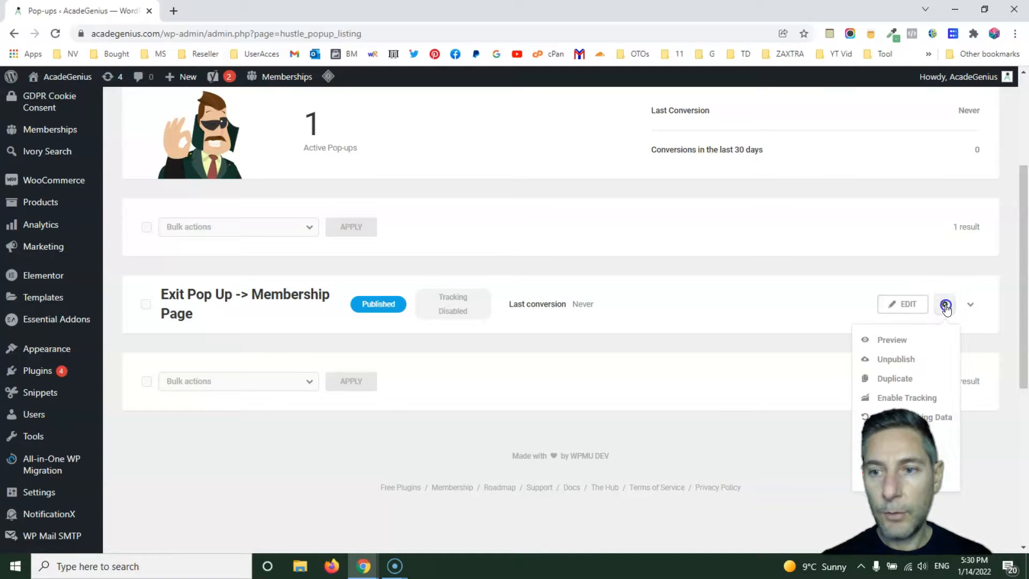
drag(921, 419, 728, 418)
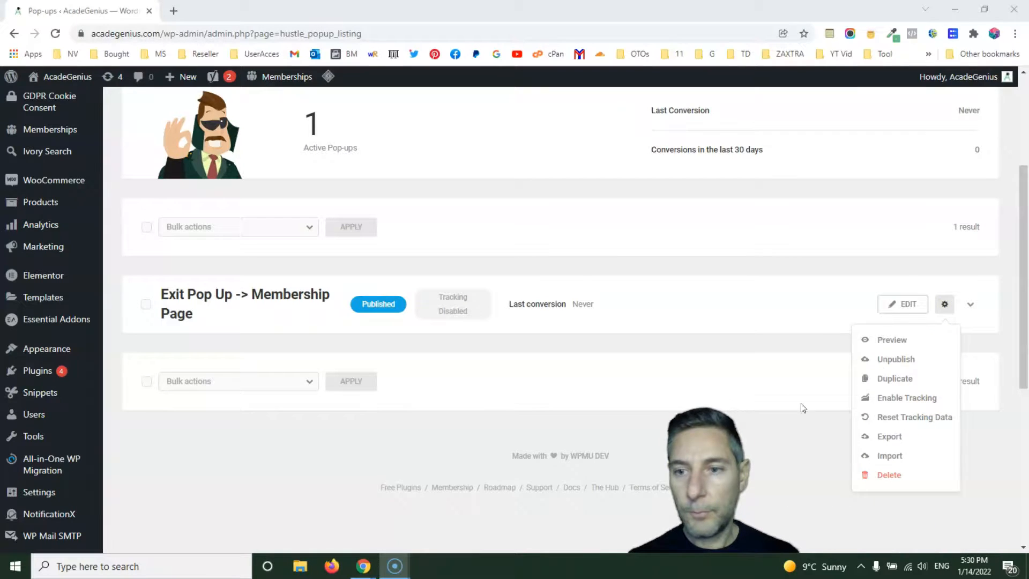
click(927, 368)
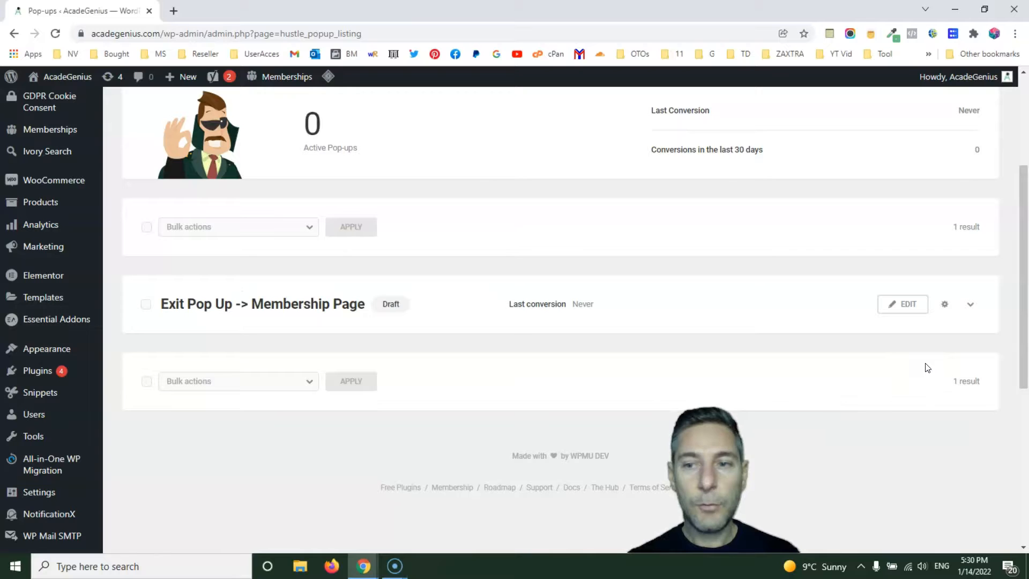
click(945, 304)
click(917, 360)
Examine the pop-up's remaining actions for duplicating, tracking, exporting, importing and deleting, and the overview page's create and import options
click(946, 314)
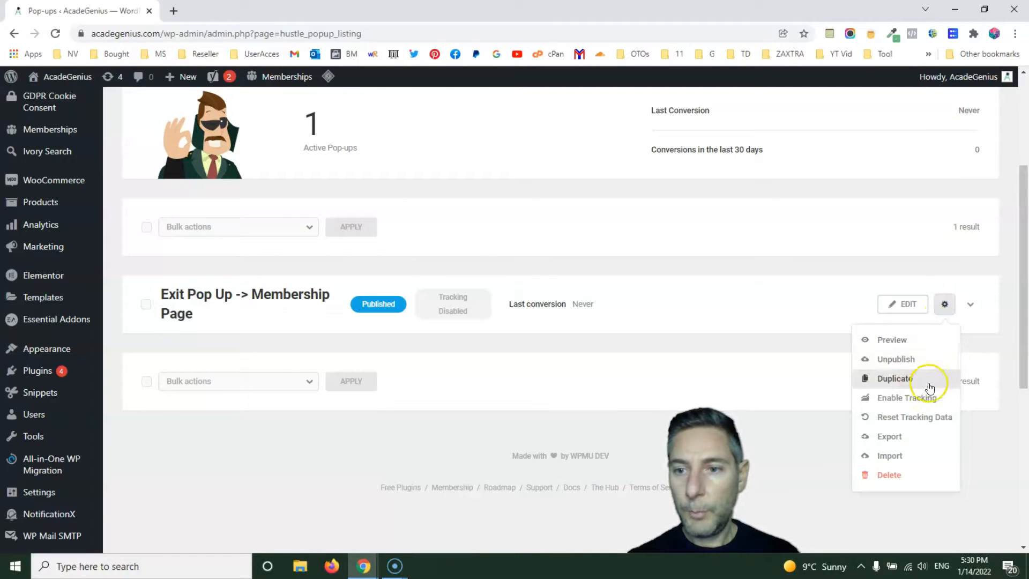
click(906, 400)
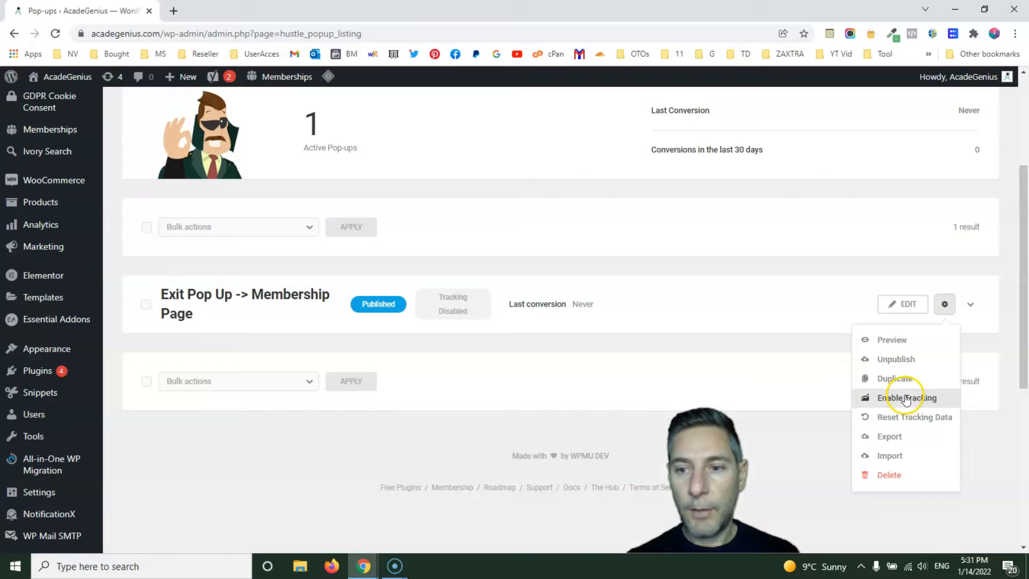
click(905, 430)
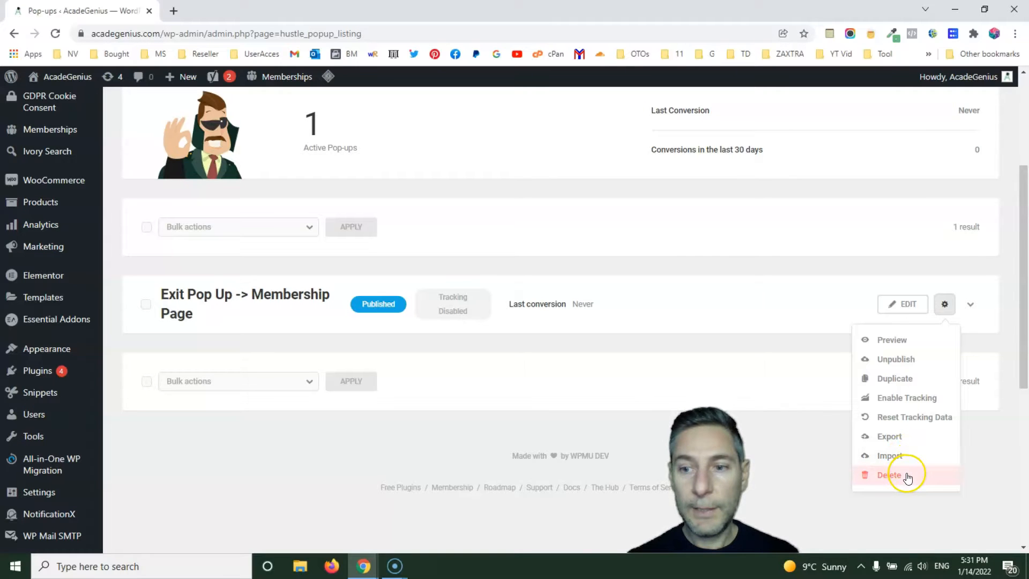
click(692, 334)
scroll(692, 333, up, 4)
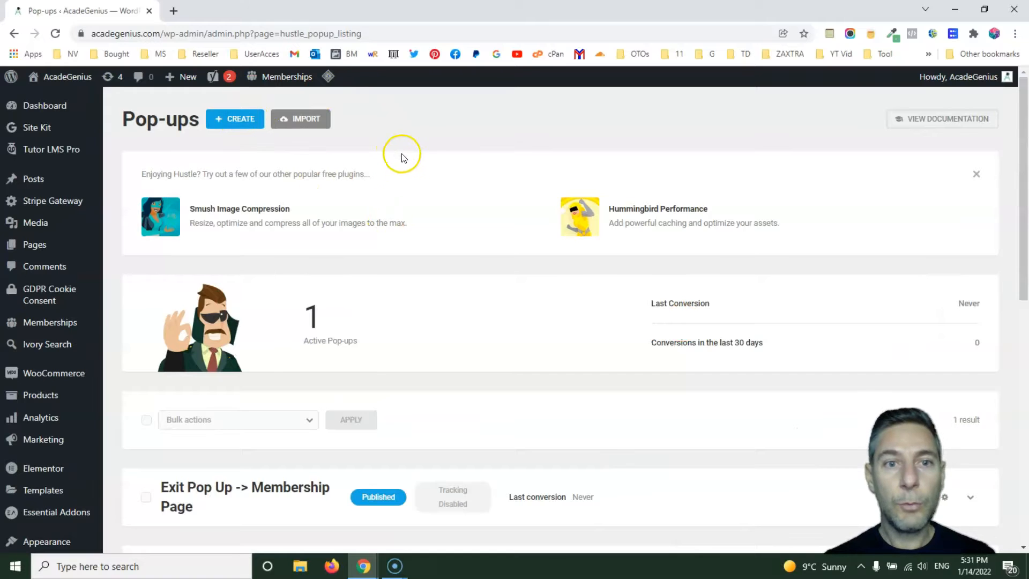
scroll(453, 203, down, 1)
scroll(453, 202, up, 1)
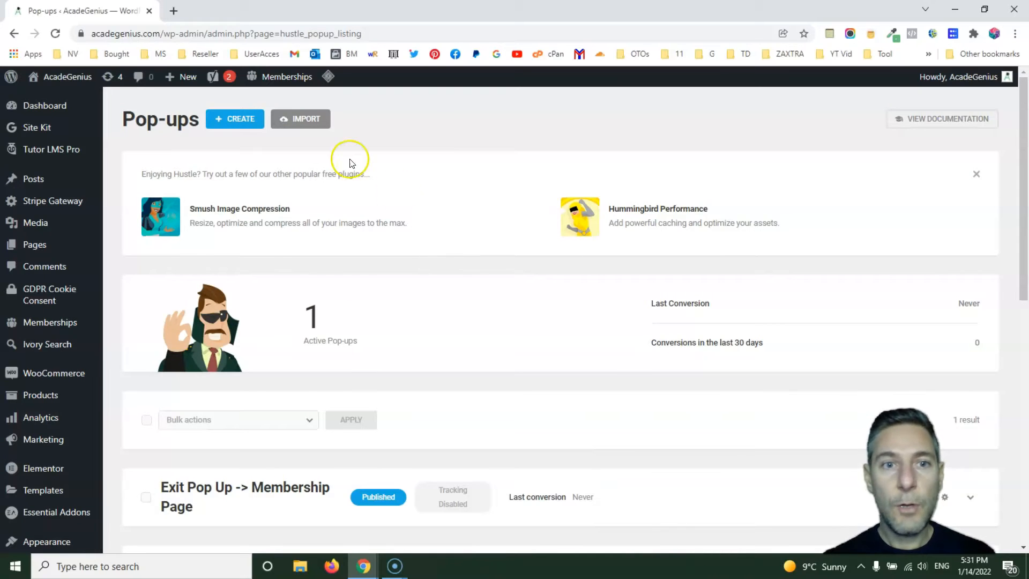
scroll(823, 362, down, 2)
scroll(502, 298, up, 2)
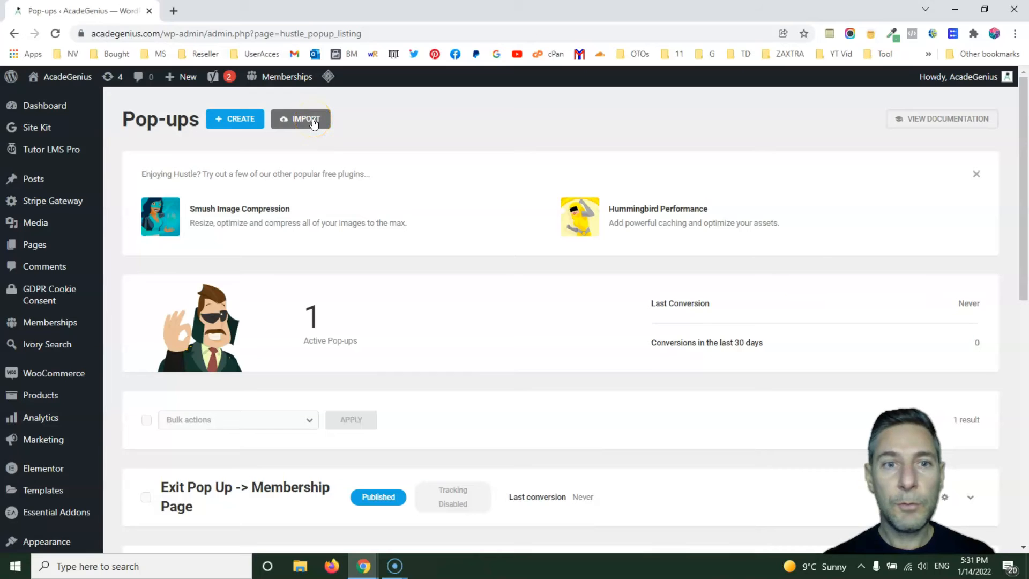
scroll(518, 230, down, 1)
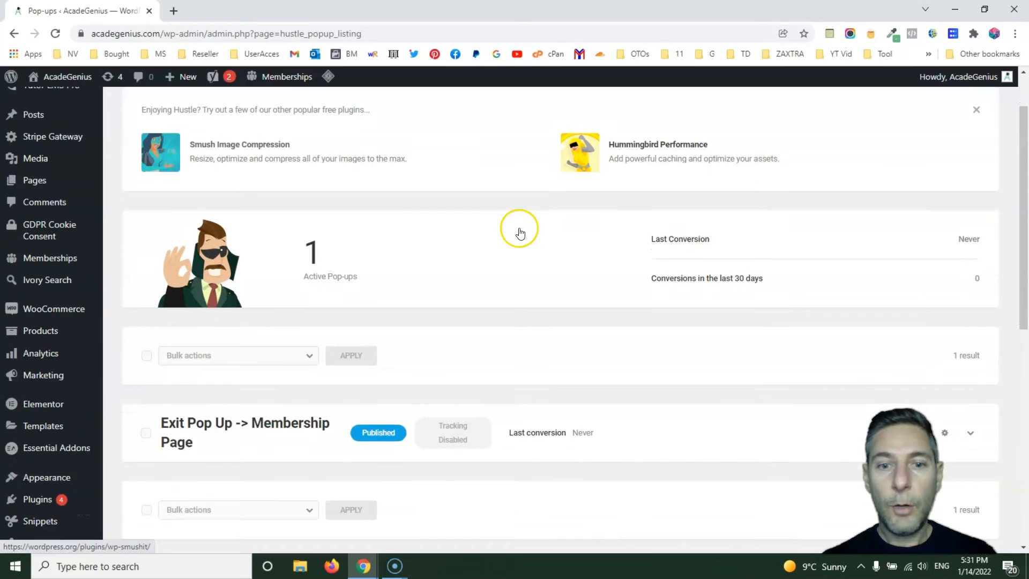